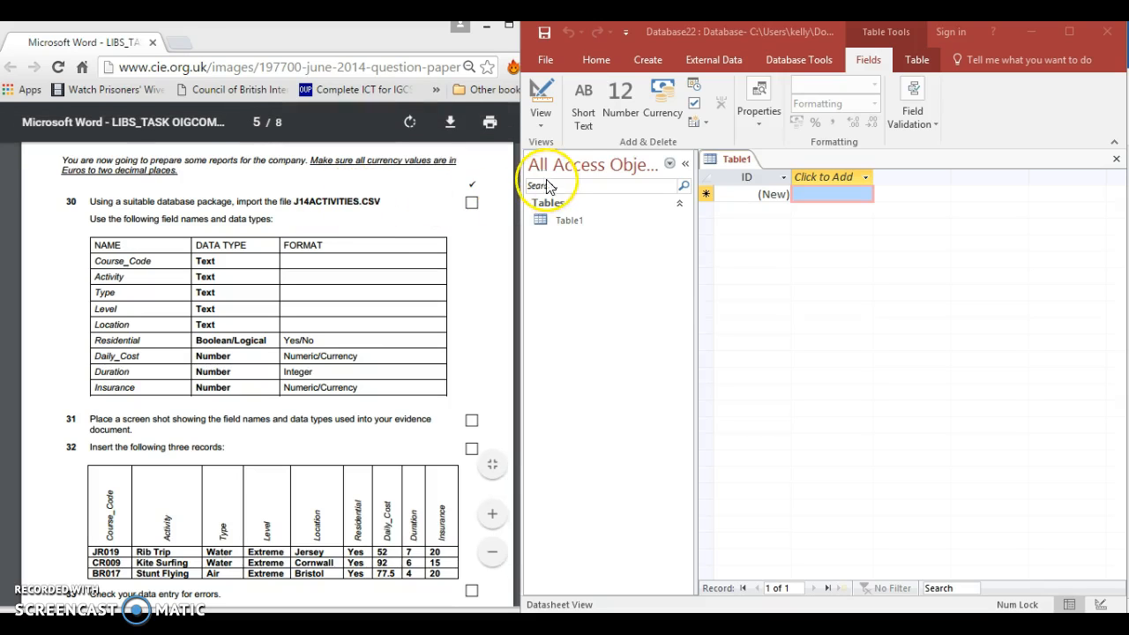
# Start importing external data from a text file into the current database
pyautogui.click(548, 61)
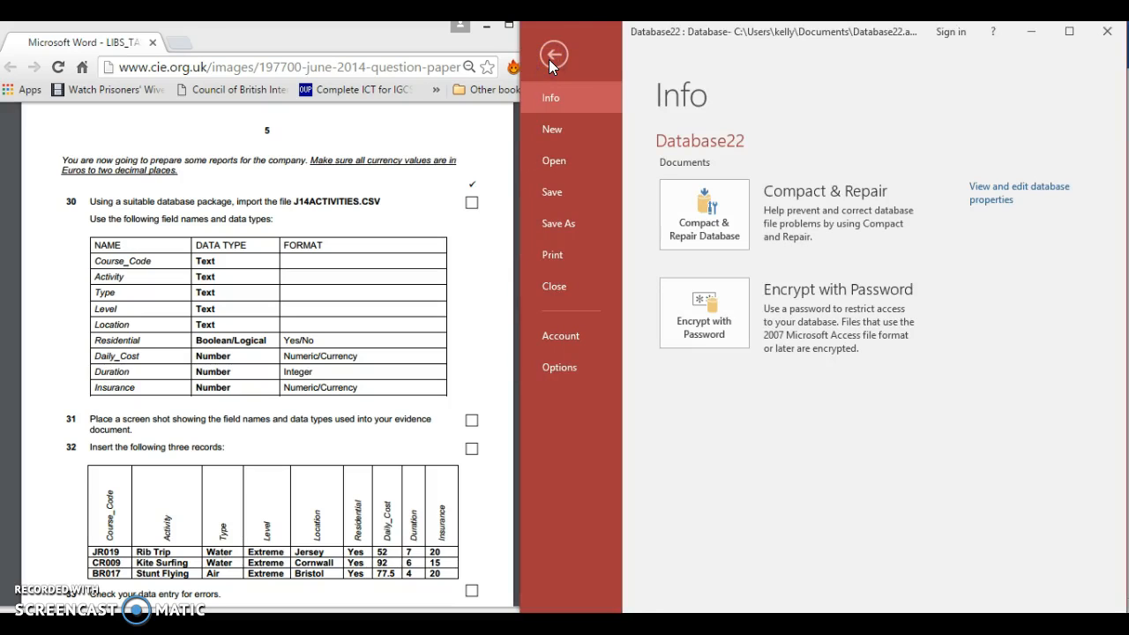
pyautogui.click(552, 56)
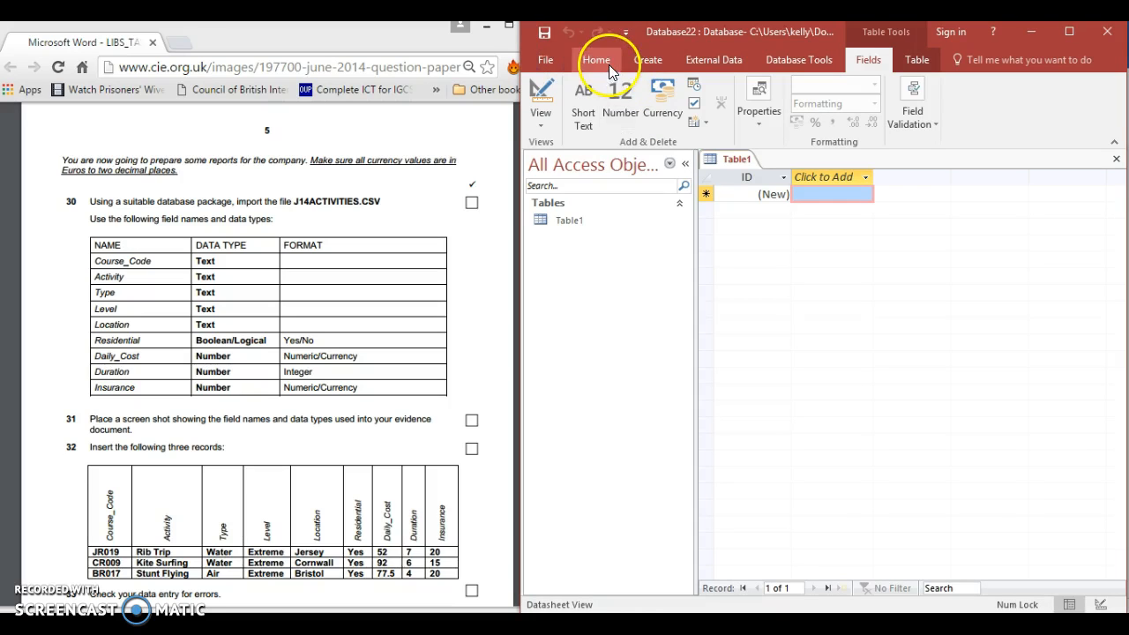
pyautogui.click(707, 59)
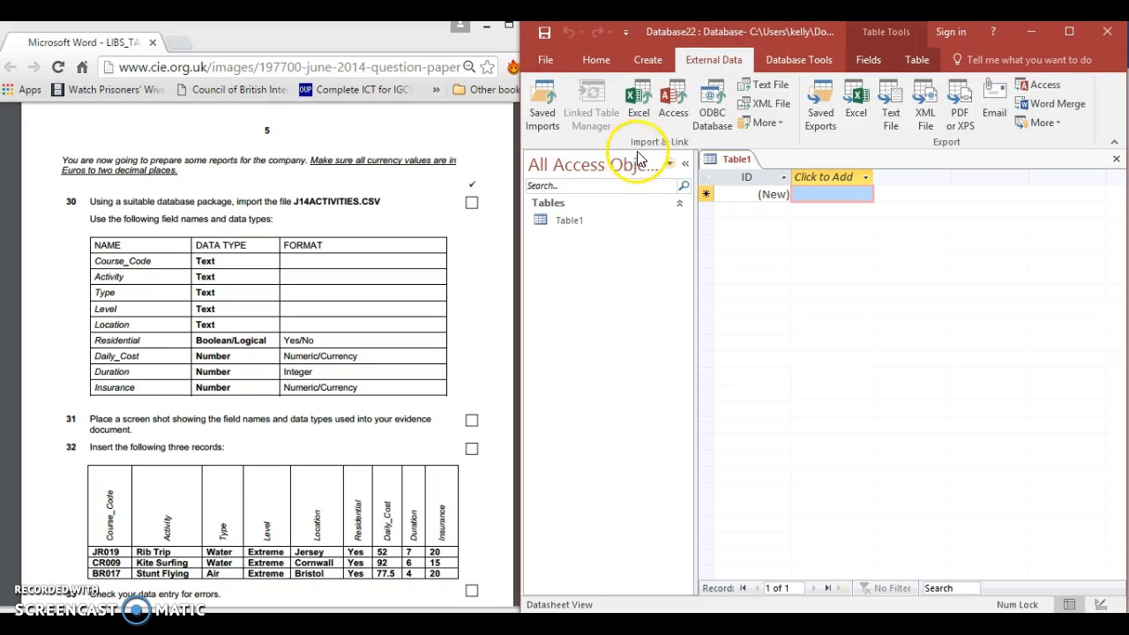
pyautogui.click(765, 85)
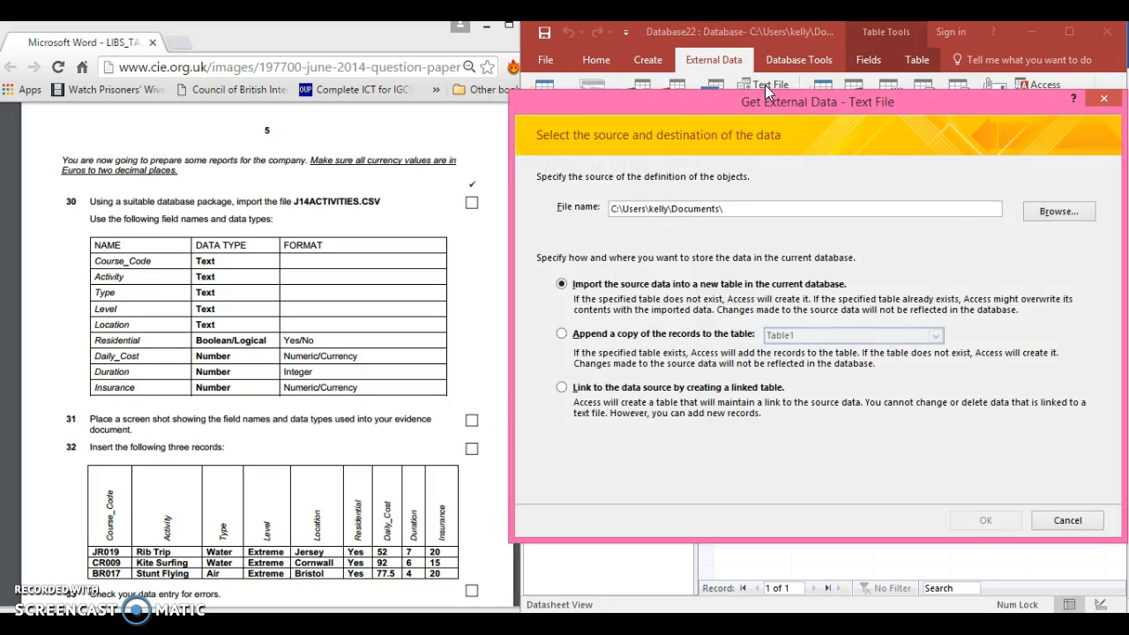
# Browse for the source file in This PC's Documents, under Gran Canaria, Year 11, Past papers, June 2014, Paper 1 files
pyautogui.click(1045, 214)
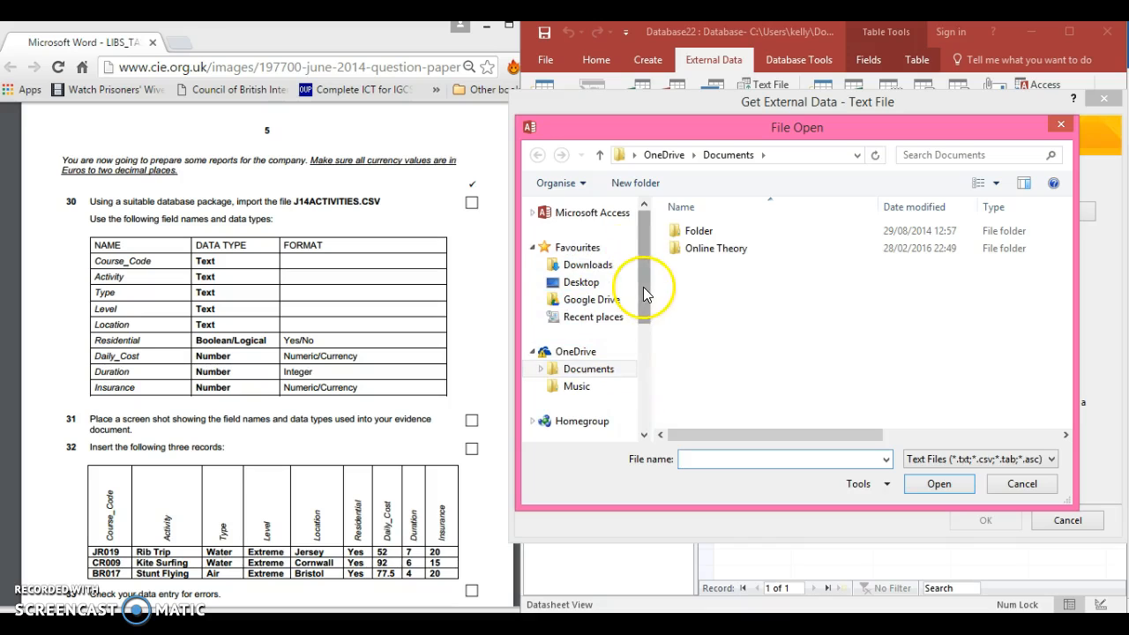
pyautogui.moveTo(643, 287); pyautogui.dragTo(641, 333)
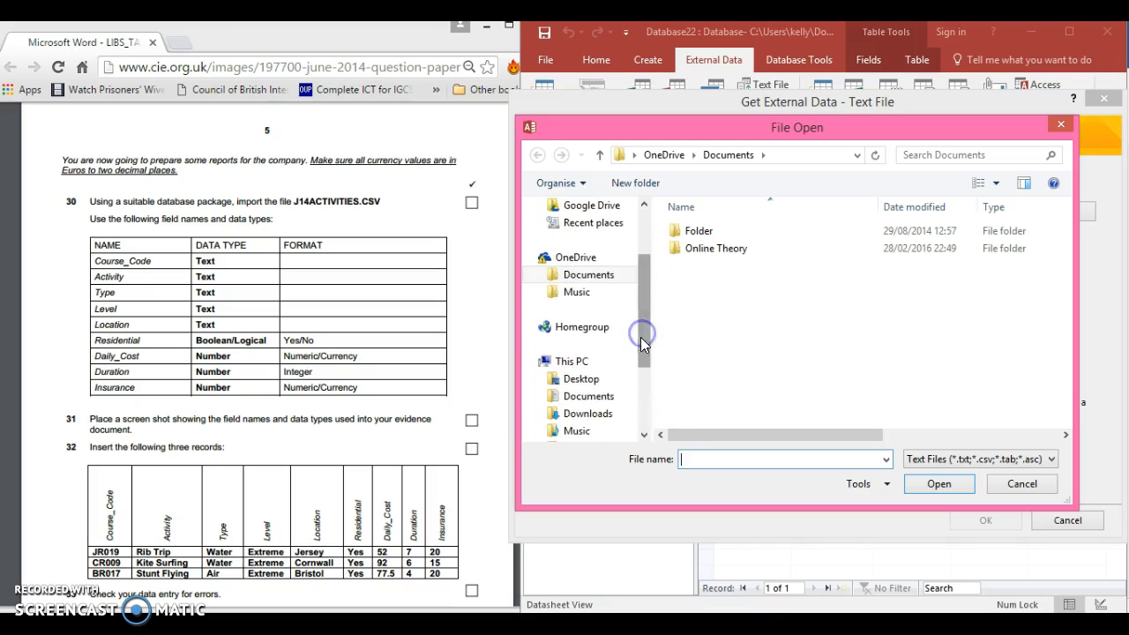
pyautogui.click(610, 396)
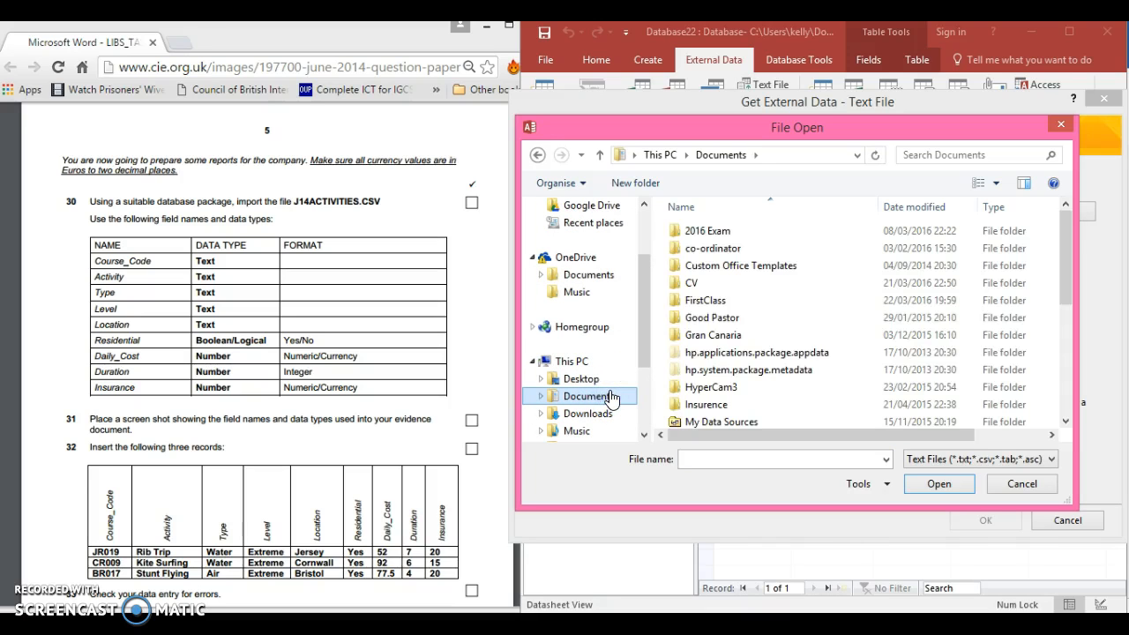
pyautogui.doubleClick(709, 337)
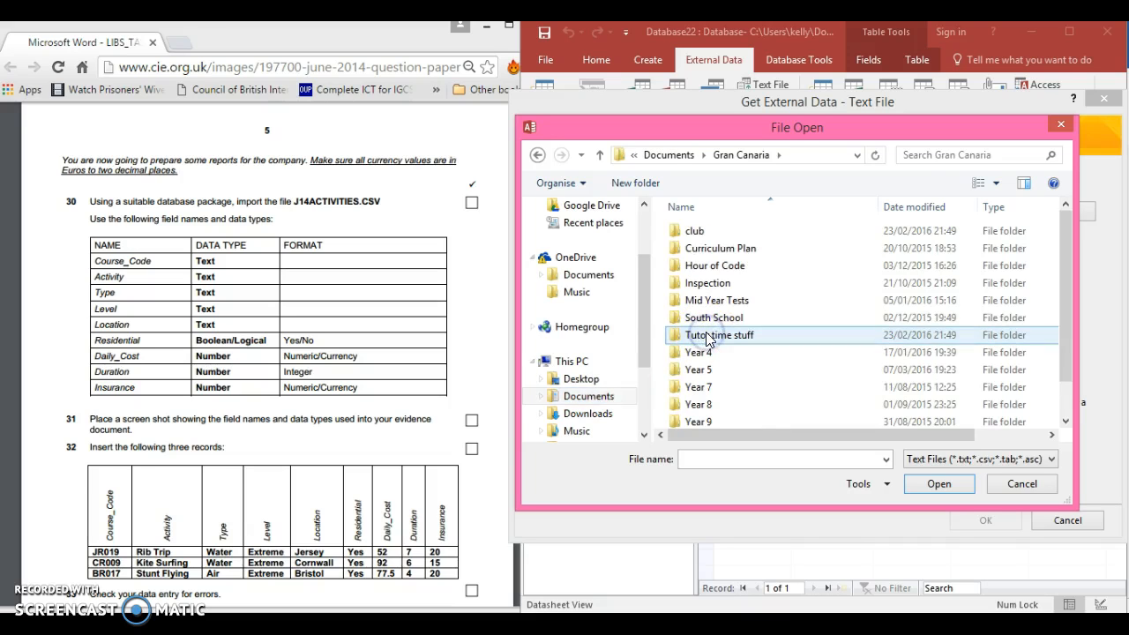
pyautogui.scroll(-1, 1065, 397)
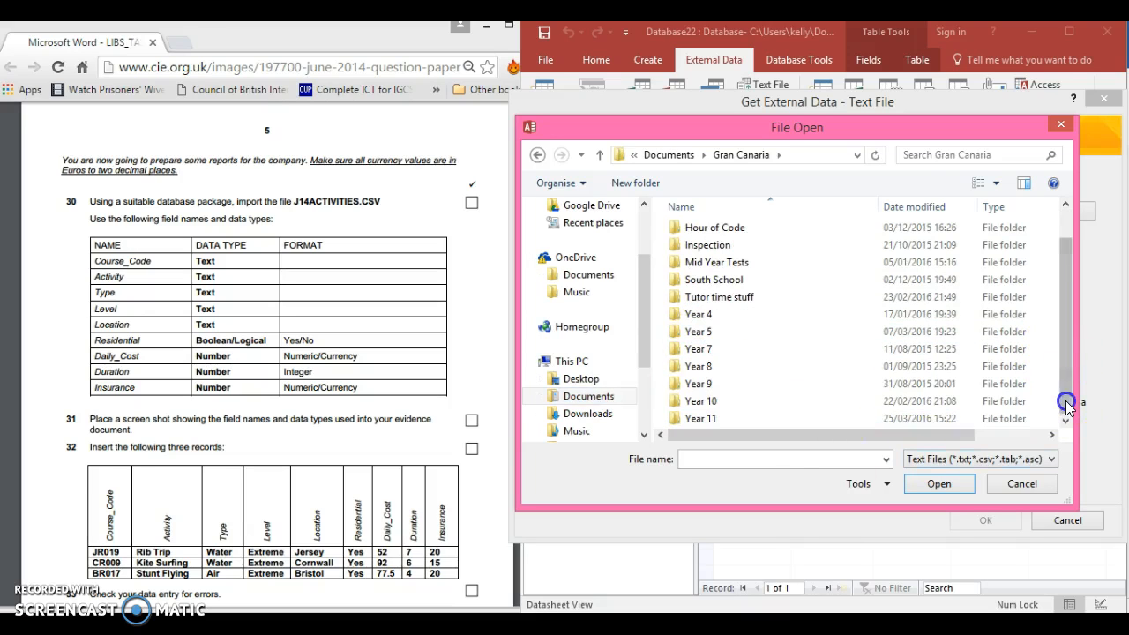
pyautogui.doubleClick(742, 418)
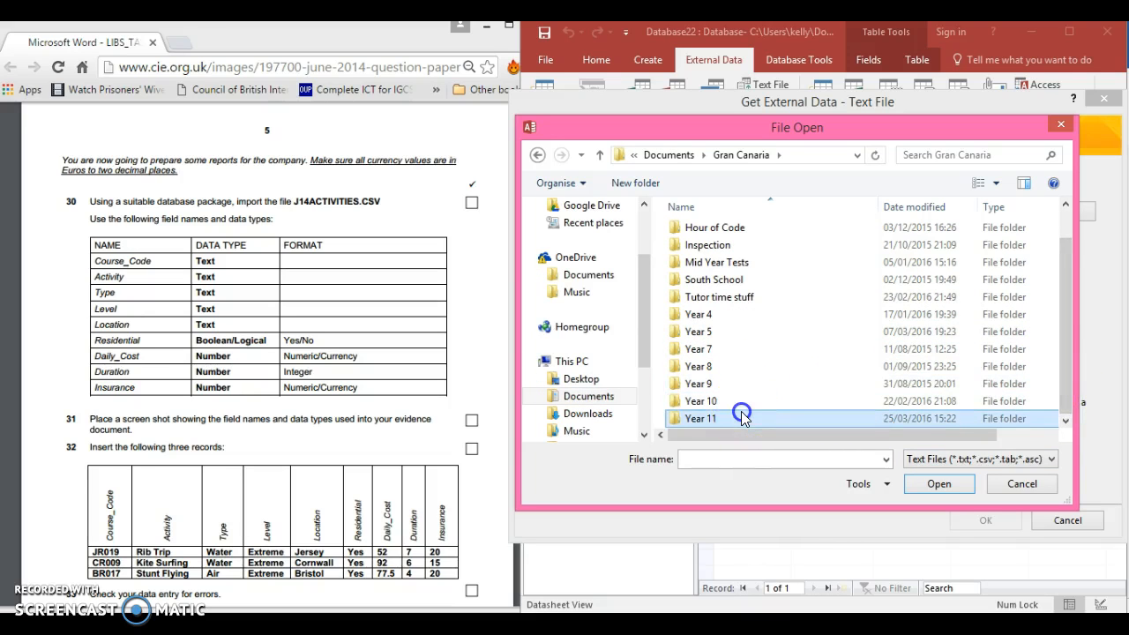
pyautogui.doubleClick(752, 372)
pyautogui.click(725, 246)
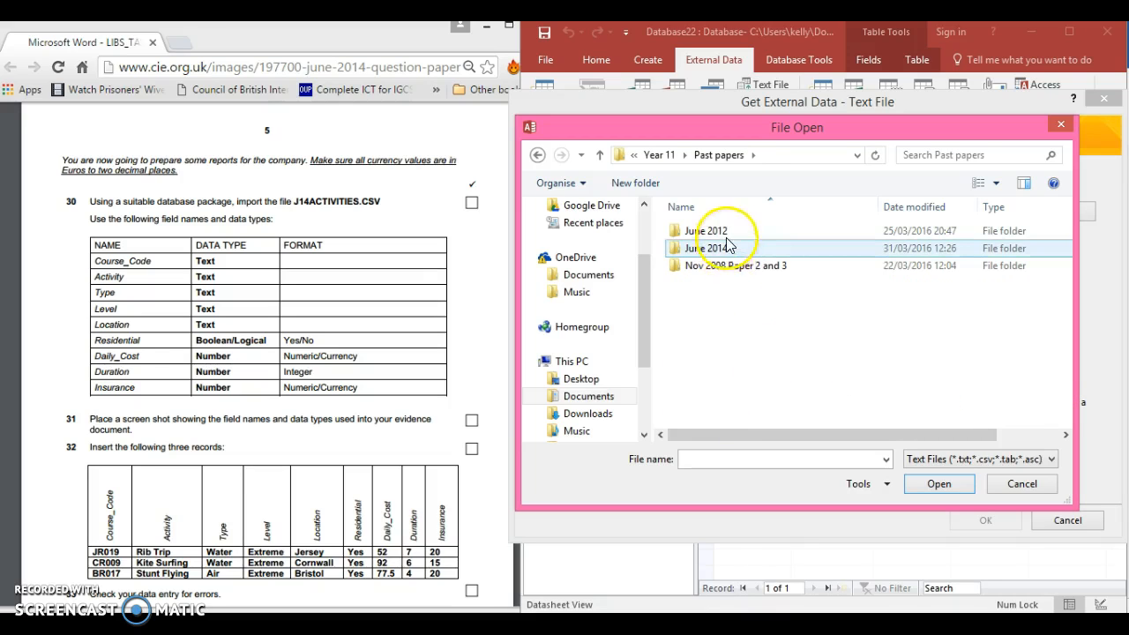
pyautogui.doubleClick(725, 247)
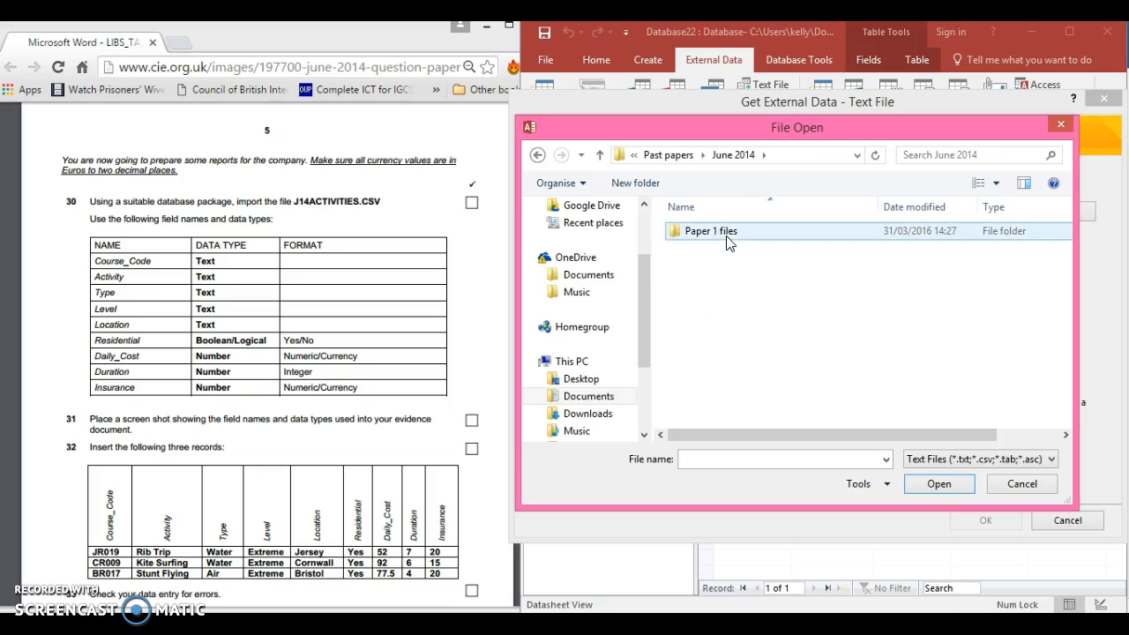
pyautogui.doubleClick(728, 243)
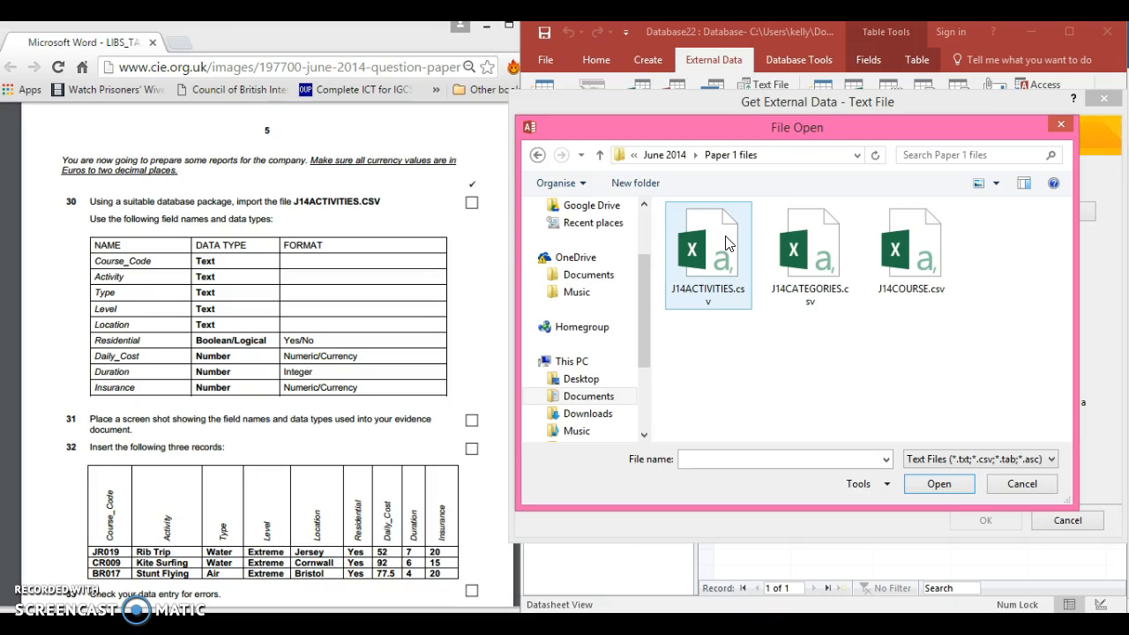
# Choose J14ACTIVITIES.csv as the source and start importing it into a new table
pyautogui.click(725, 243)
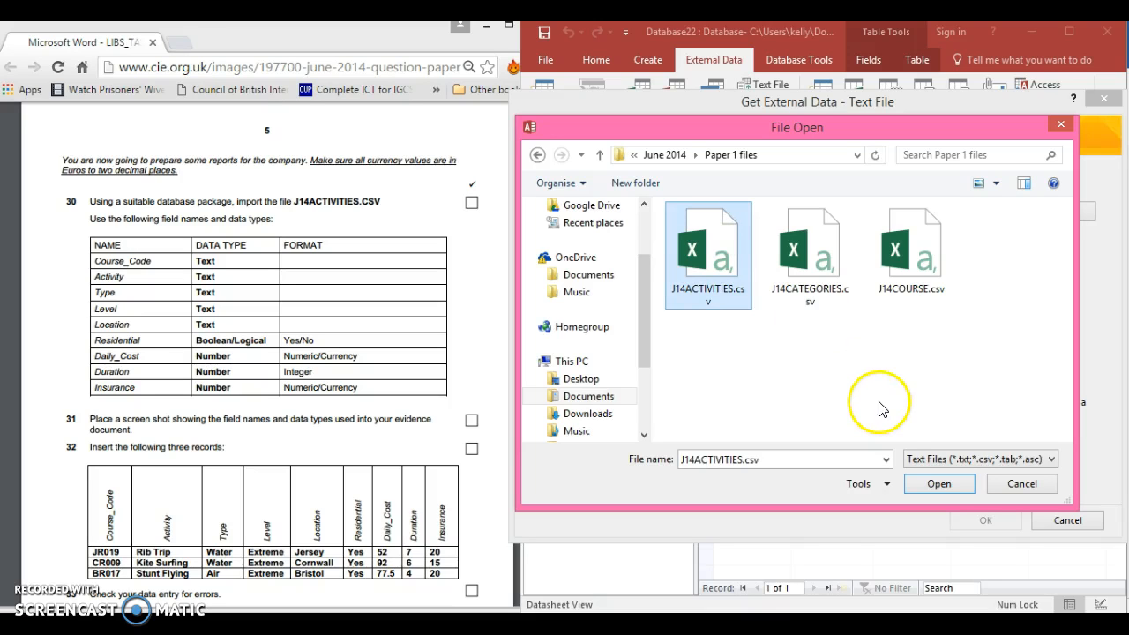
pyautogui.click(935, 484)
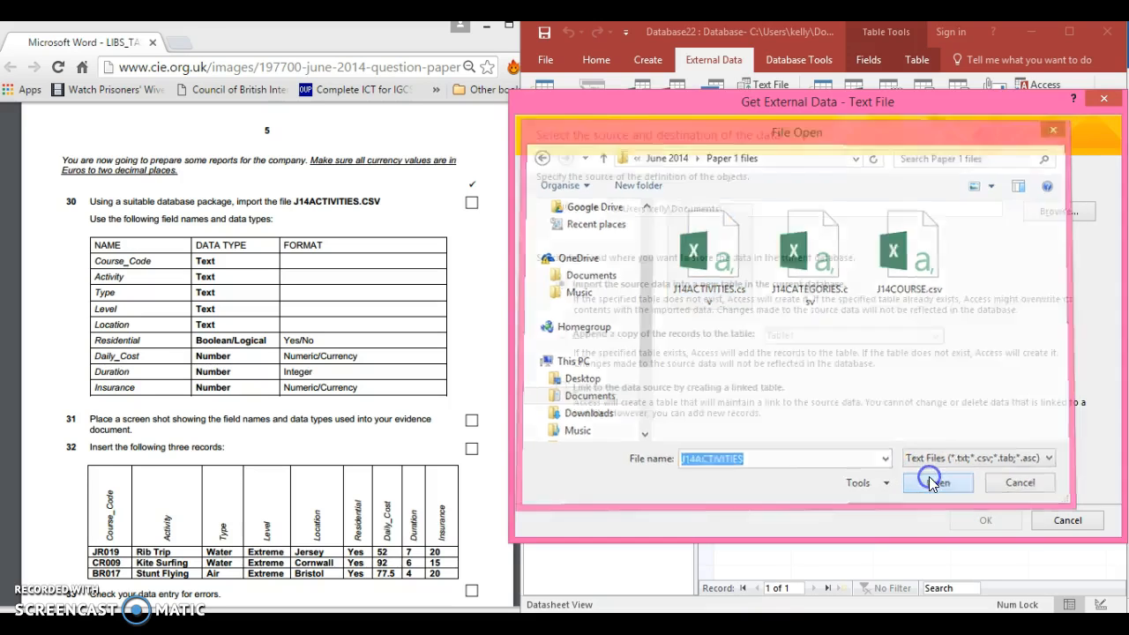
pyautogui.click(972, 520)
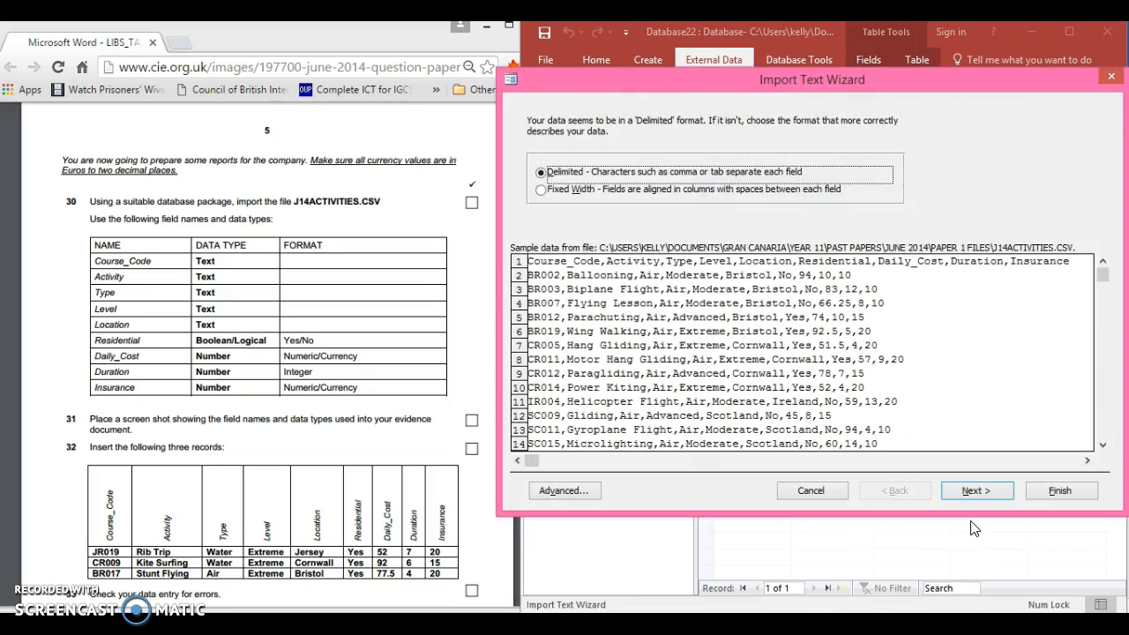
# Keep the delimited format with comma separators and mark the first row as containing field names
pyautogui.click(966, 492)
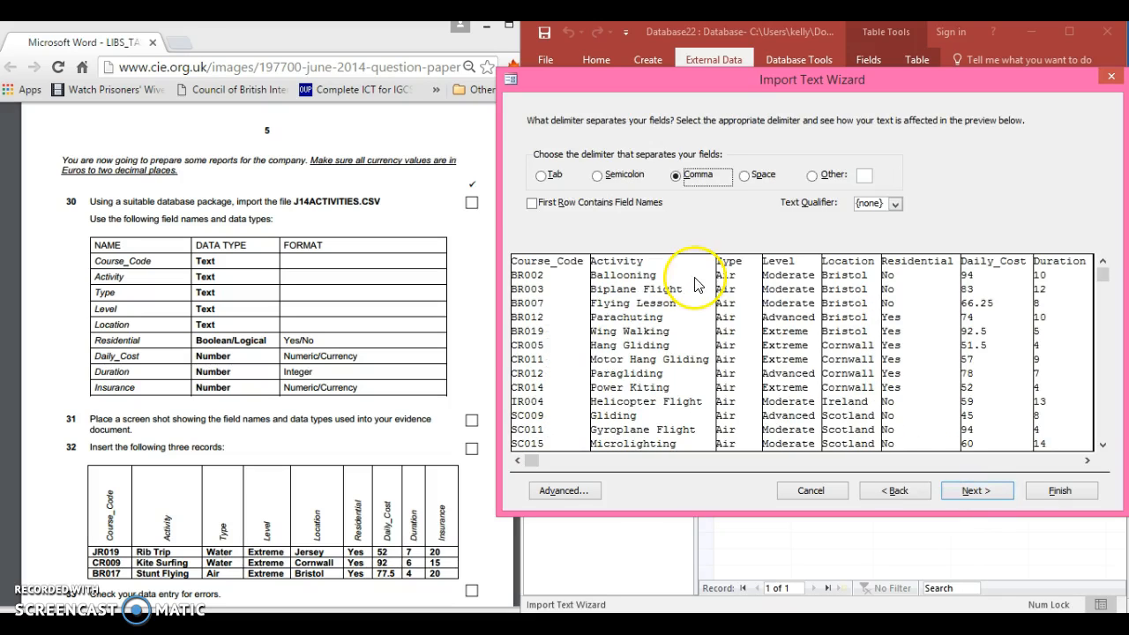
pyautogui.click(532, 204)
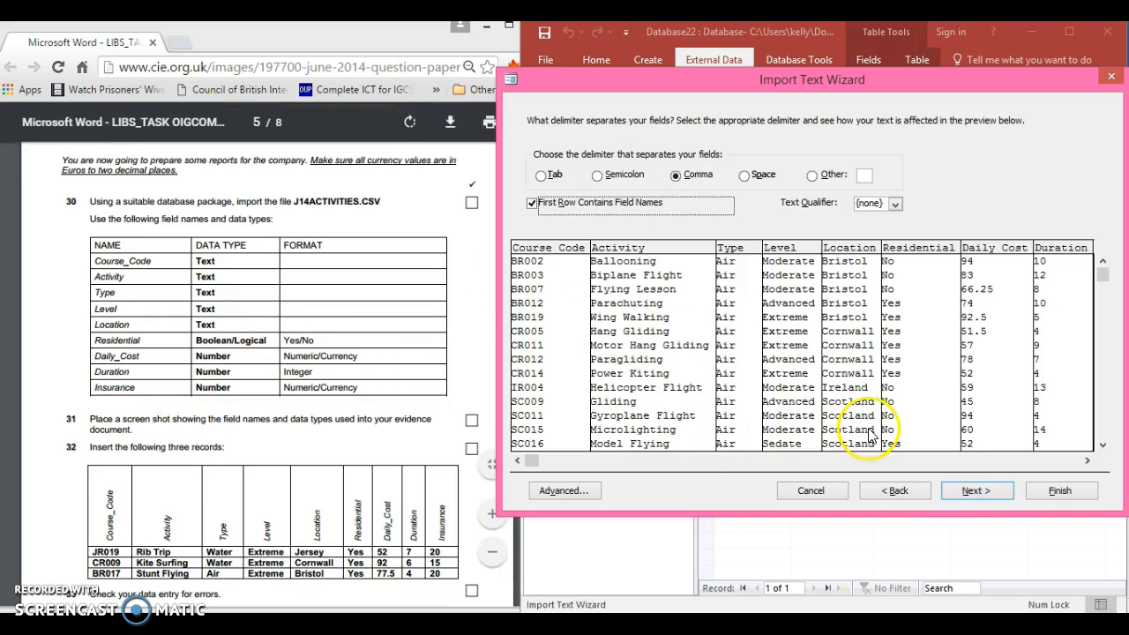
pyautogui.click(965, 499)
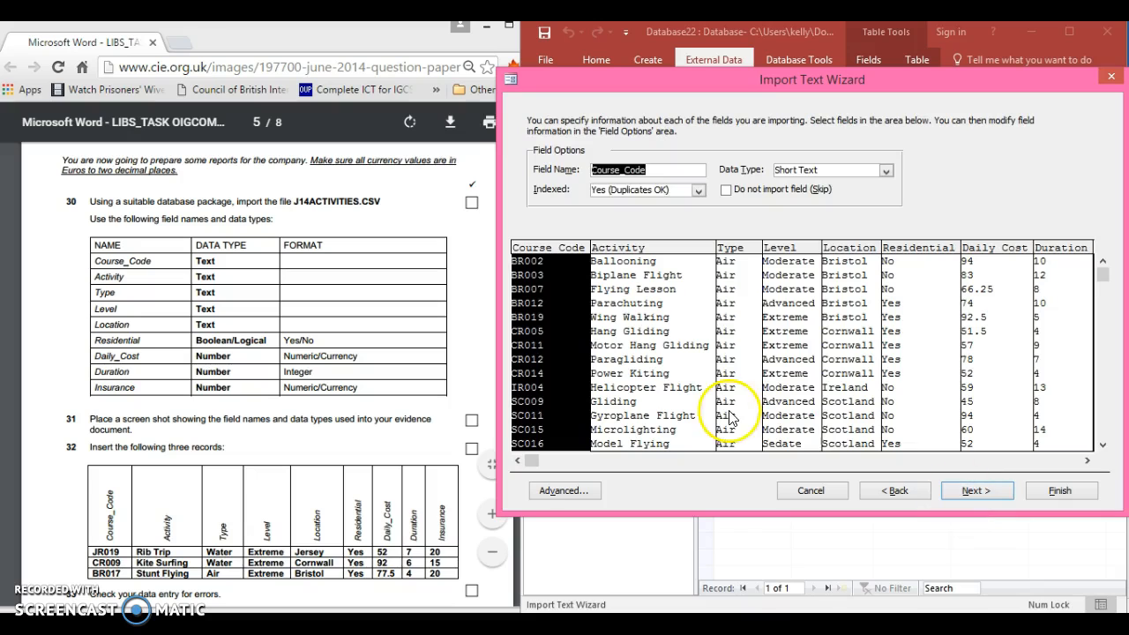
# Open the advanced import specification and set the Residential field's data type to Yes/No
pyautogui.click(551, 491)
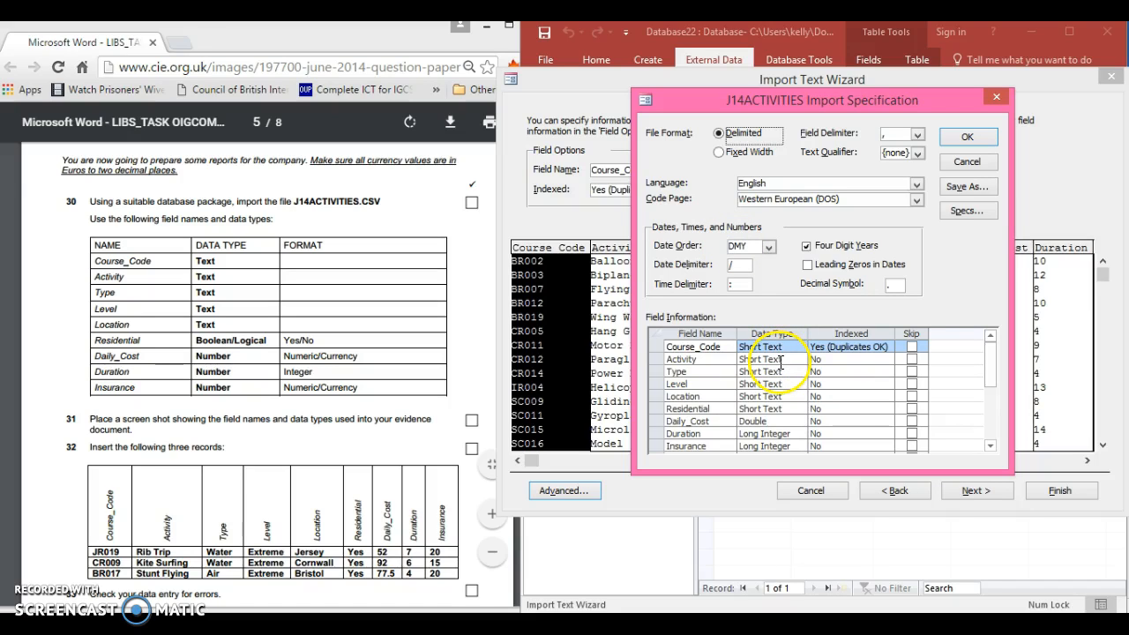
pyautogui.click(777, 405)
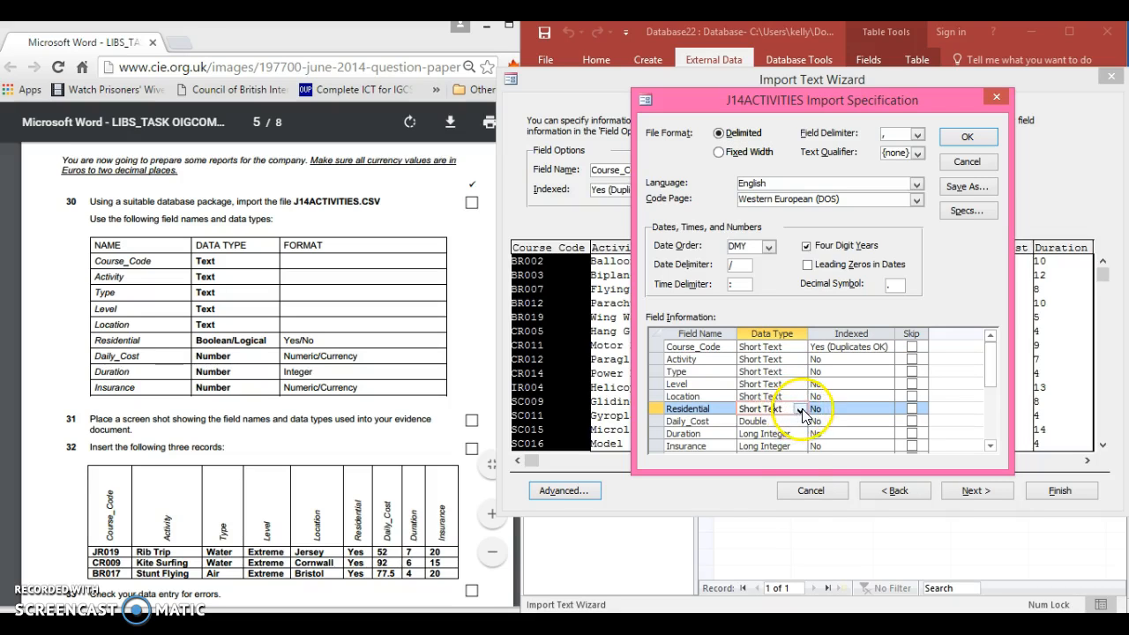
pyautogui.click(800, 410)
pyautogui.click(800, 420)
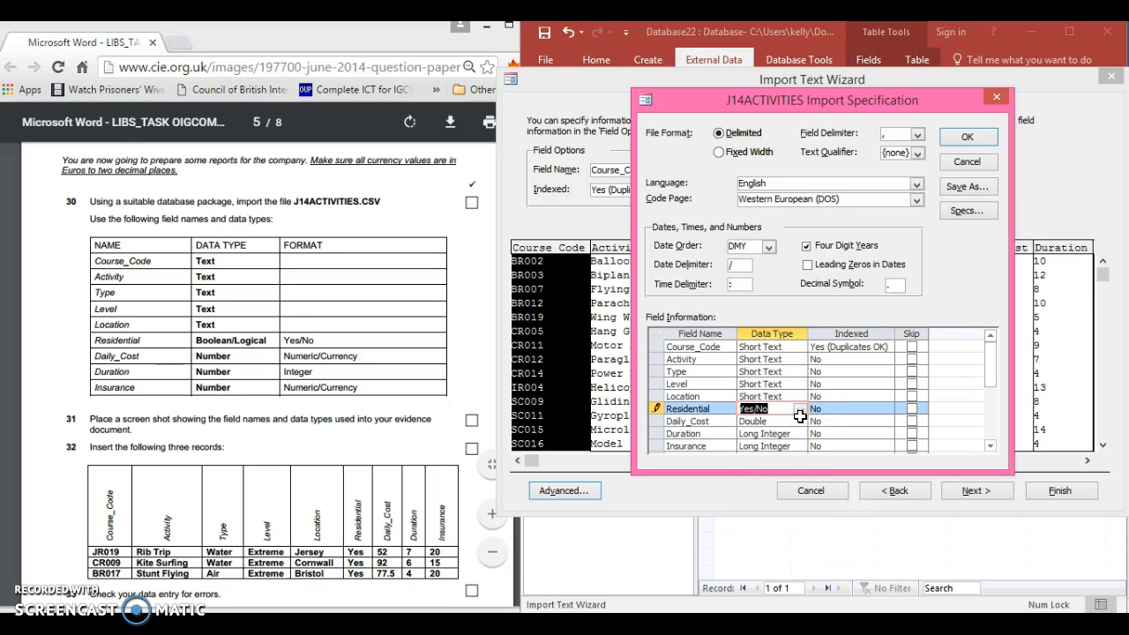
pyautogui.click(783, 411)
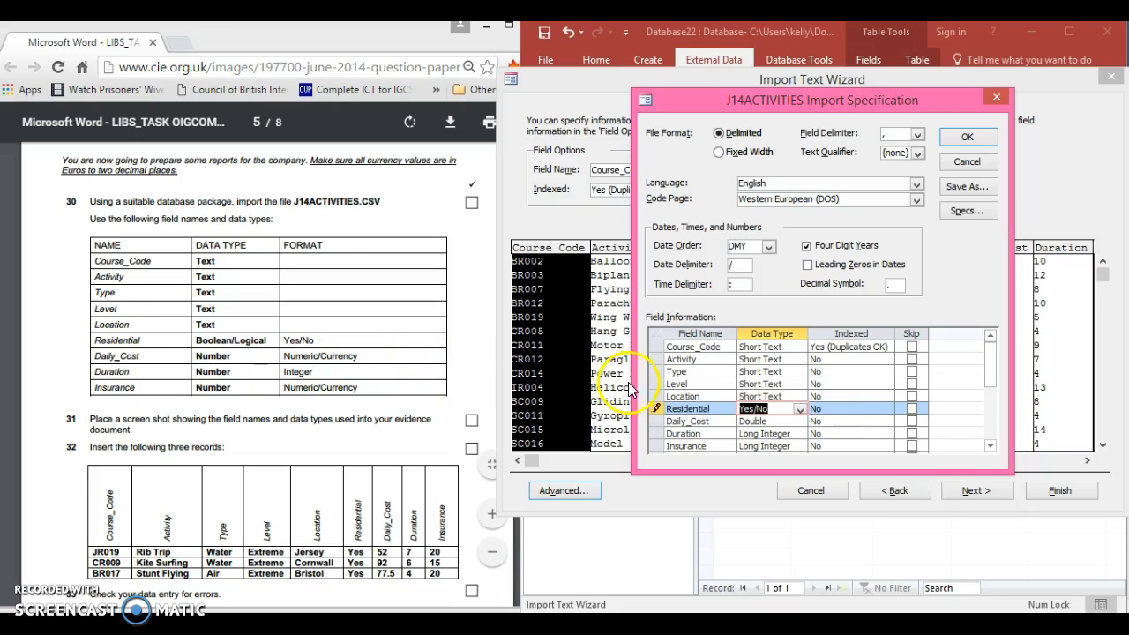
# Set the Daily_Cost field's data type to Currency in the import specification
pyautogui.click(781, 423)
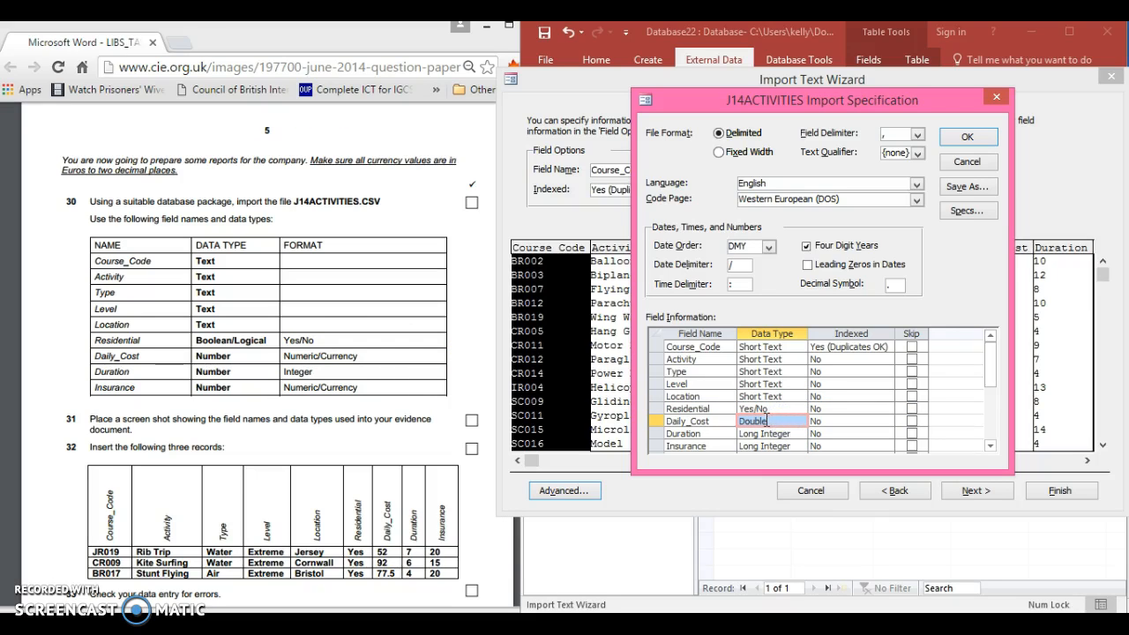
pyautogui.click(776, 420)
pyautogui.click(800, 421)
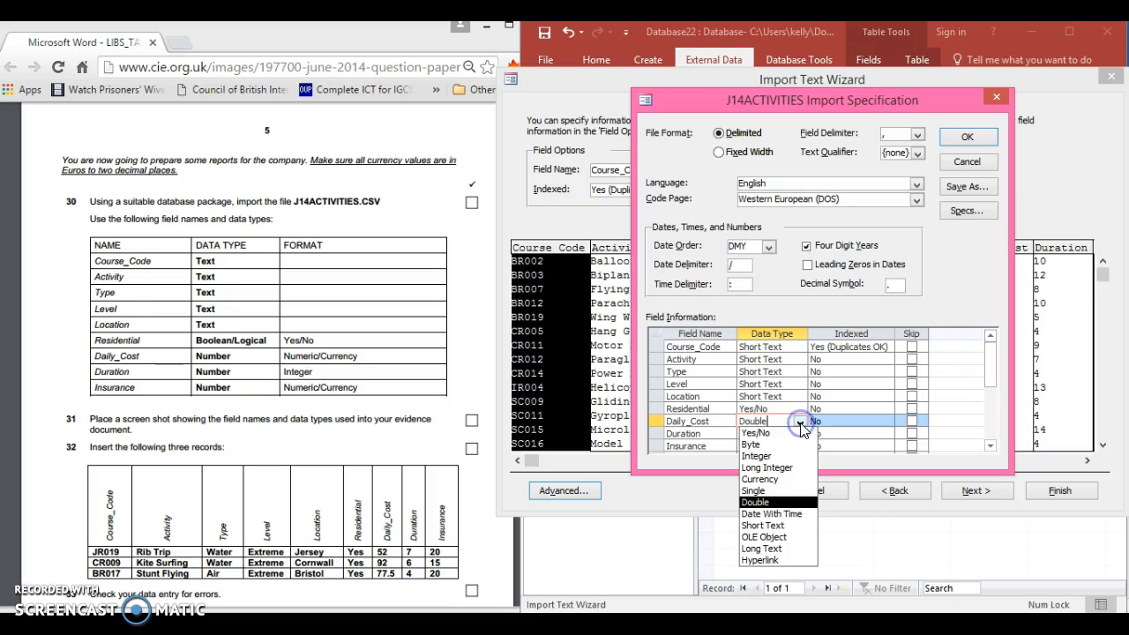
pyautogui.click(800, 481)
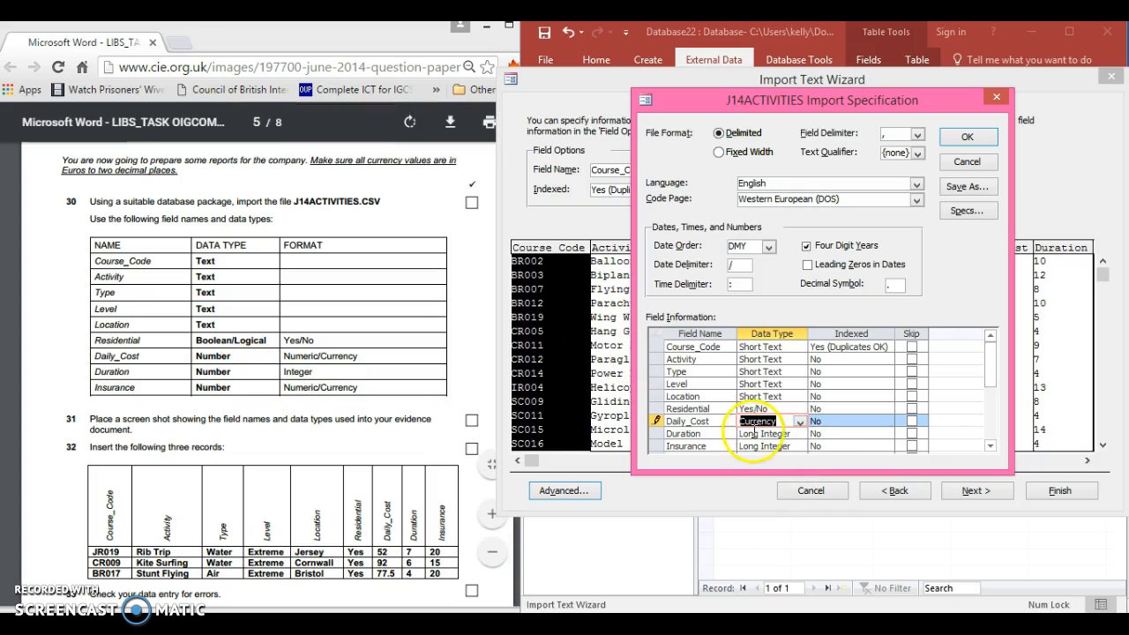
# Set the data type of the Duration field to Integer and of the Insurance field to Currency
pyautogui.click(990, 446)
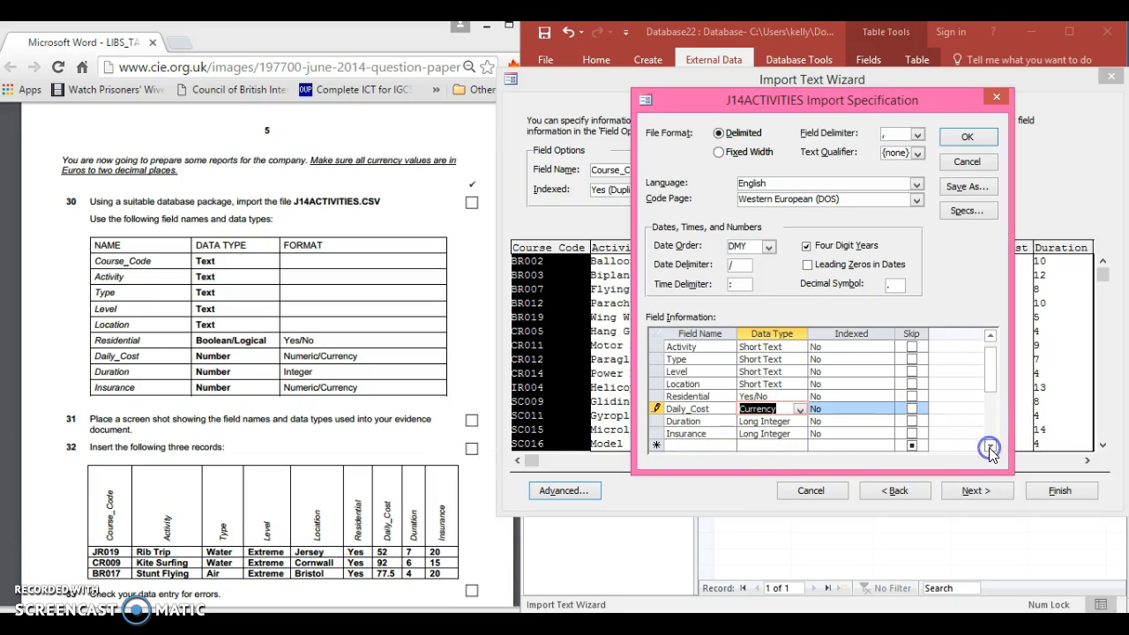
pyautogui.click(752, 422)
pyautogui.click(800, 423)
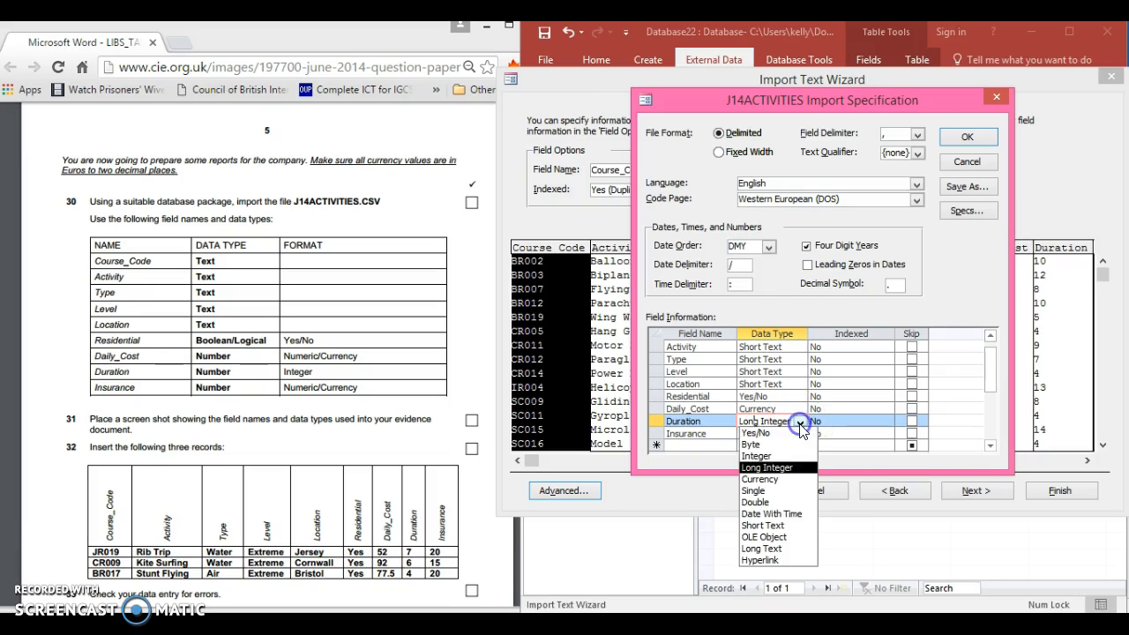
pyautogui.click(793, 461)
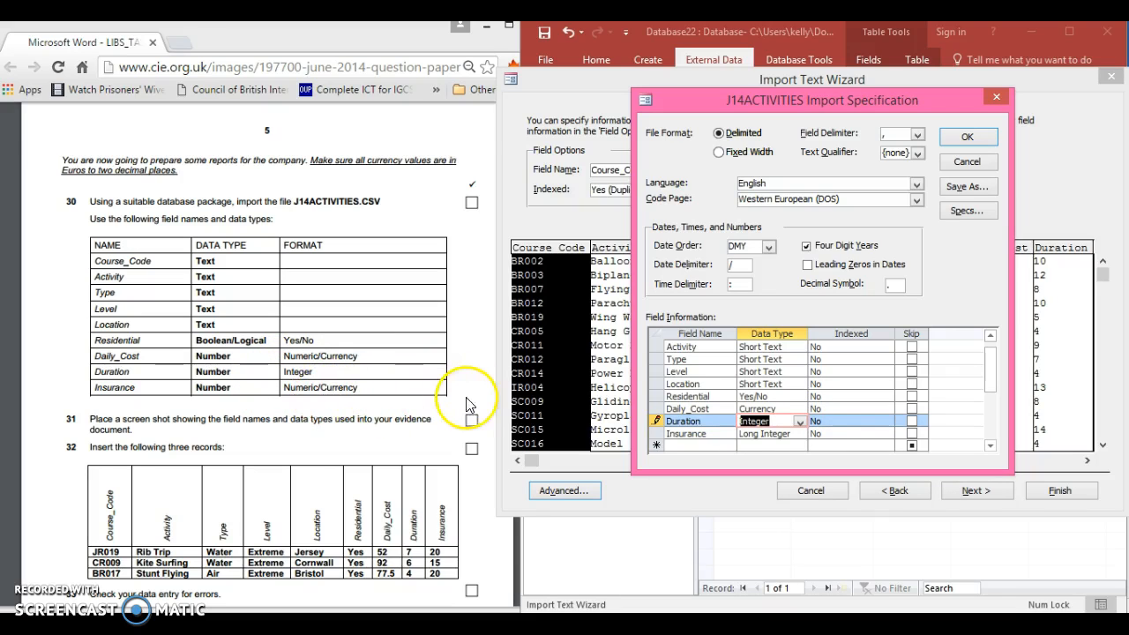
pyautogui.click(798, 433)
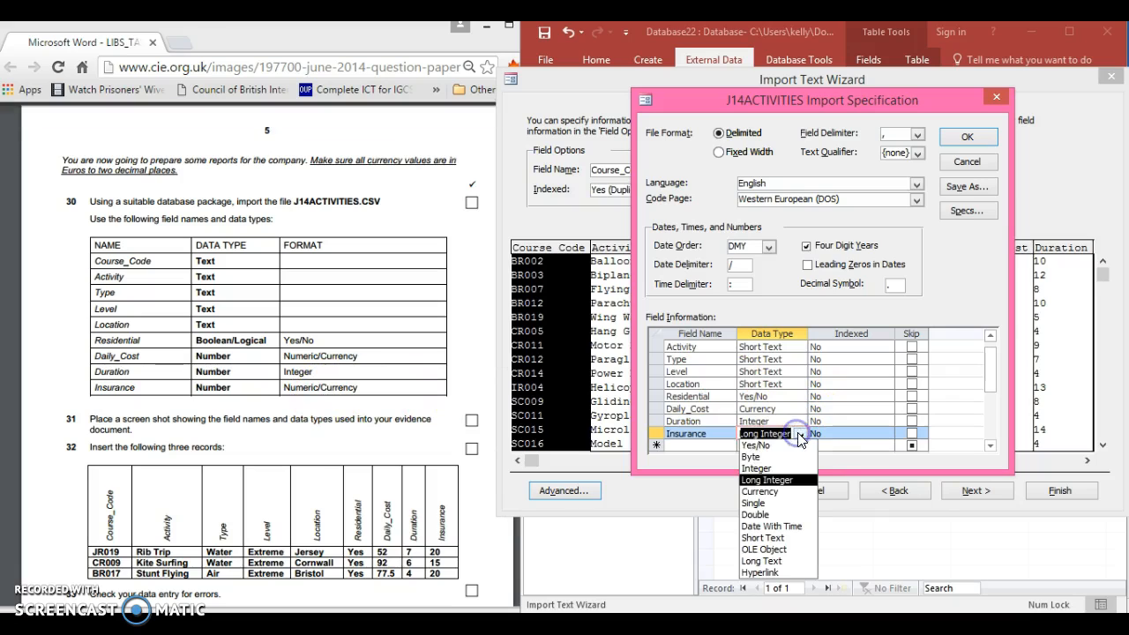
pyautogui.click(781, 494)
pyautogui.click(986, 336)
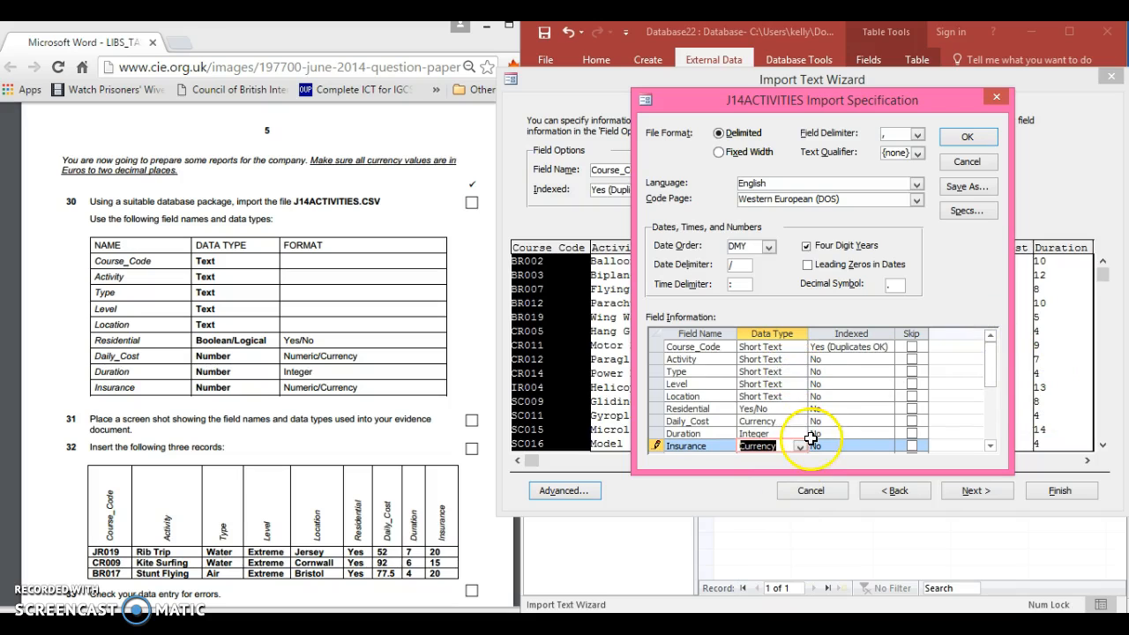
# Accept the import specification and continue to the primary key options
pyautogui.click(963, 137)
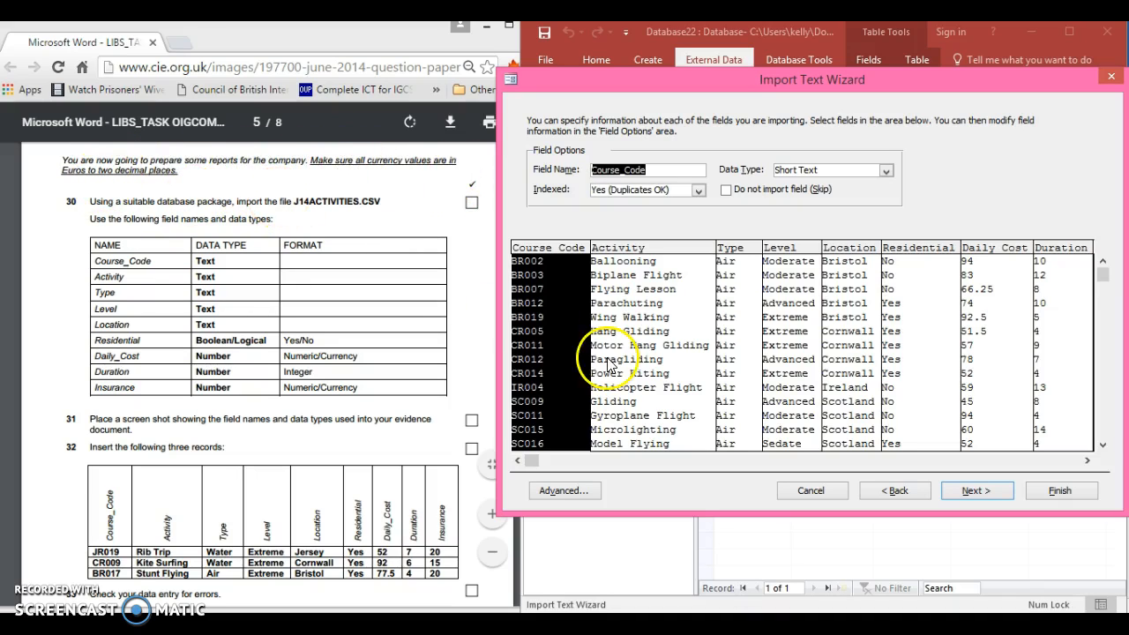
pyautogui.click(1003, 495)
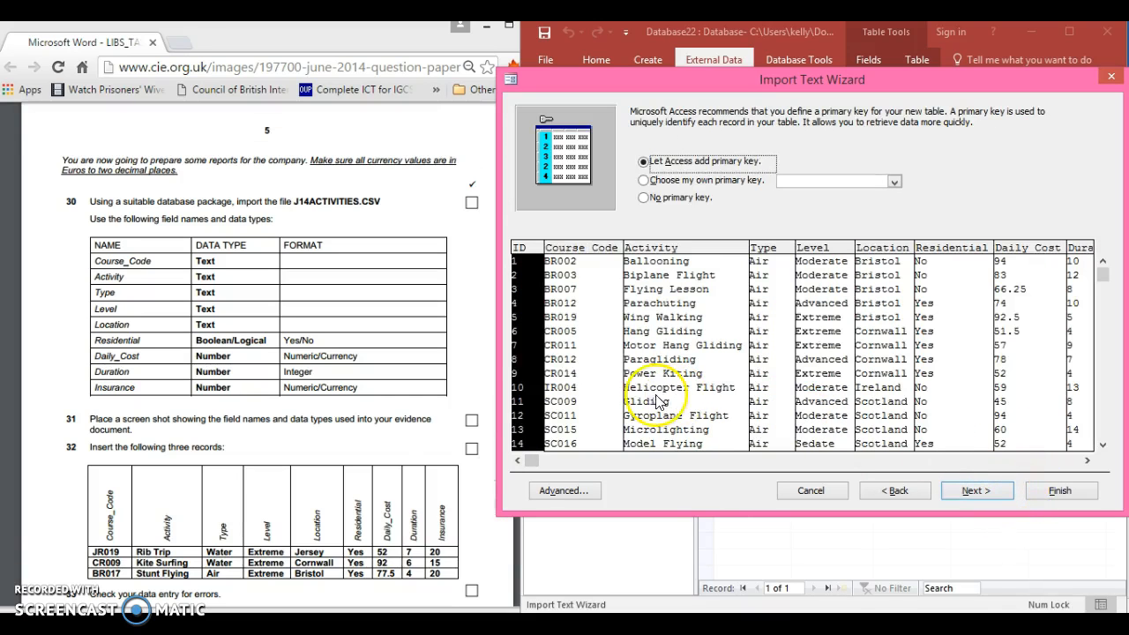
# Switch to the question paper in Chrome and review tasks 31 to 35 below the field table
pyautogui.click(389, 435)
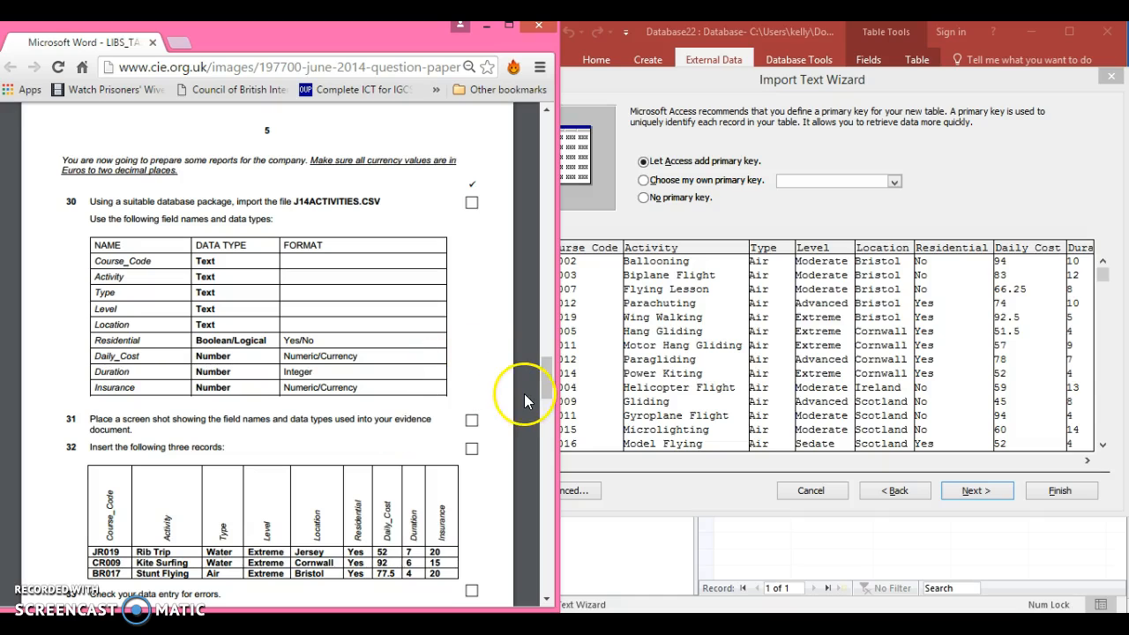
pyautogui.moveTo(546, 380); pyautogui.dragTo(546, 395)
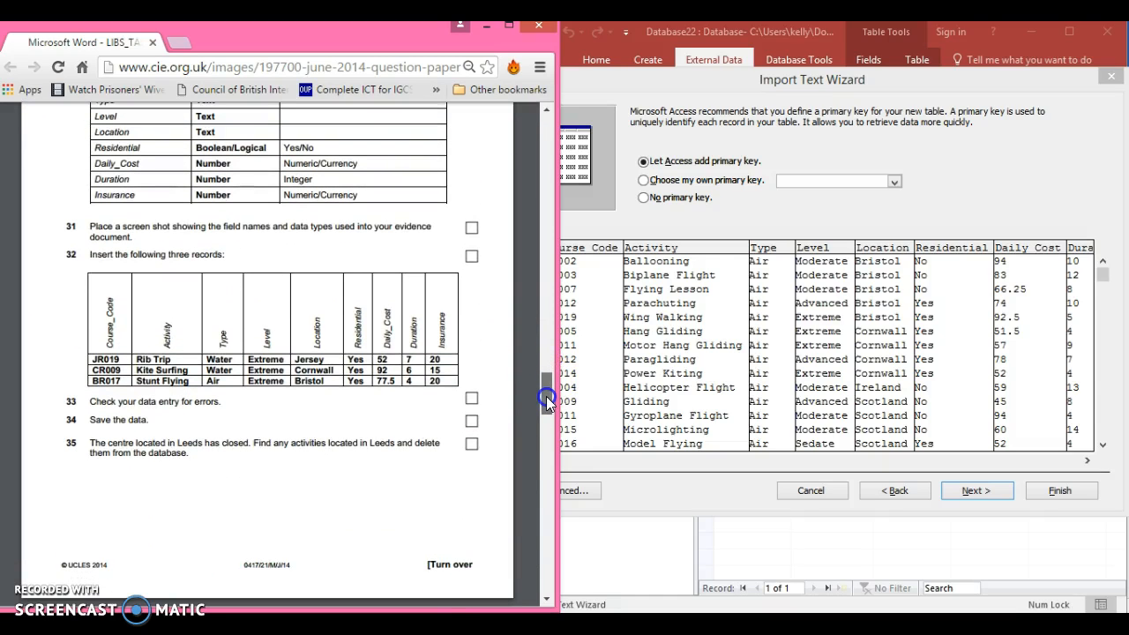
# Complete the import into the J14ACTIVITIES table with no primary key and without saving the import steps
pyautogui.moveTo(546, 394)
pyautogui.mouseDown()
pyautogui.moveTo(547, 371)
pyautogui.moveTo(546, 381)
pyautogui.mouseUp()
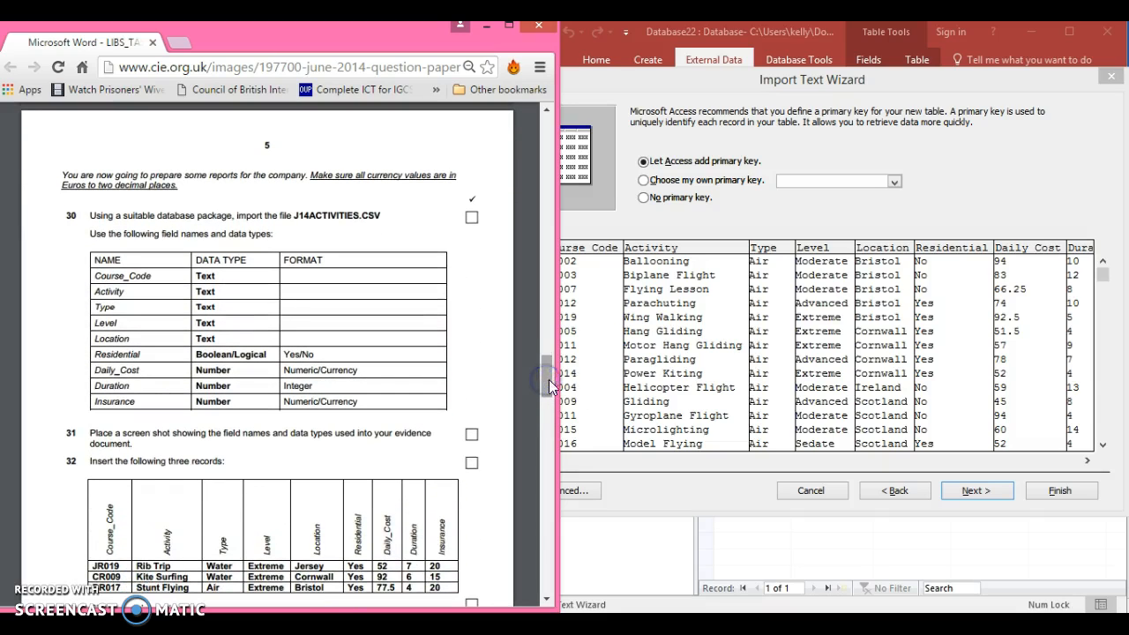
pyautogui.click(589, 394)
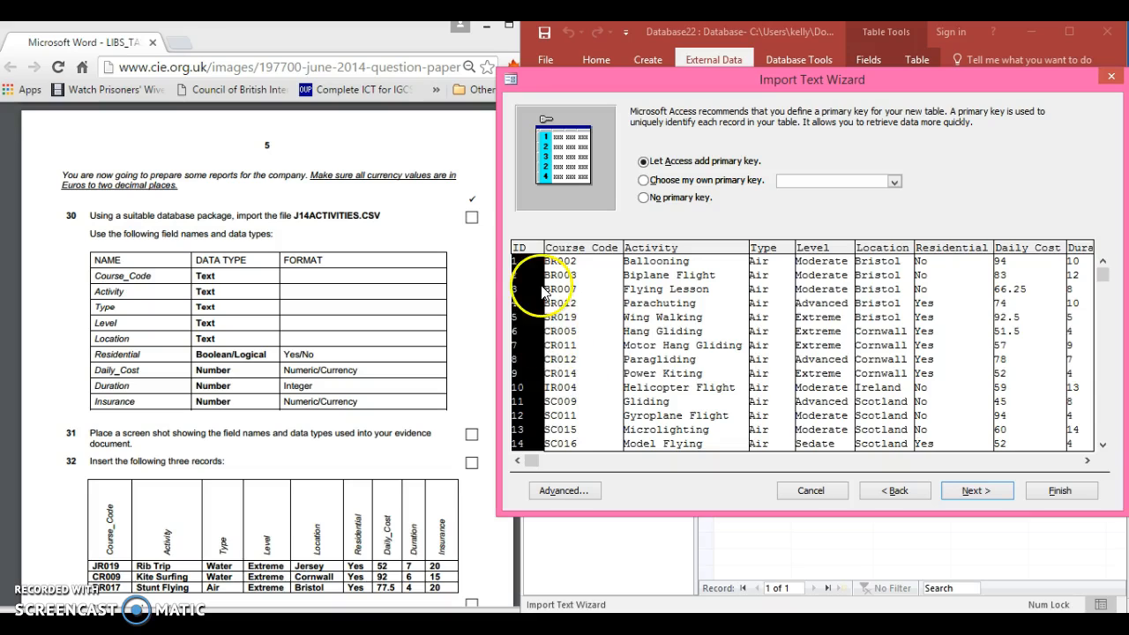
pyautogui.click(645, 199)
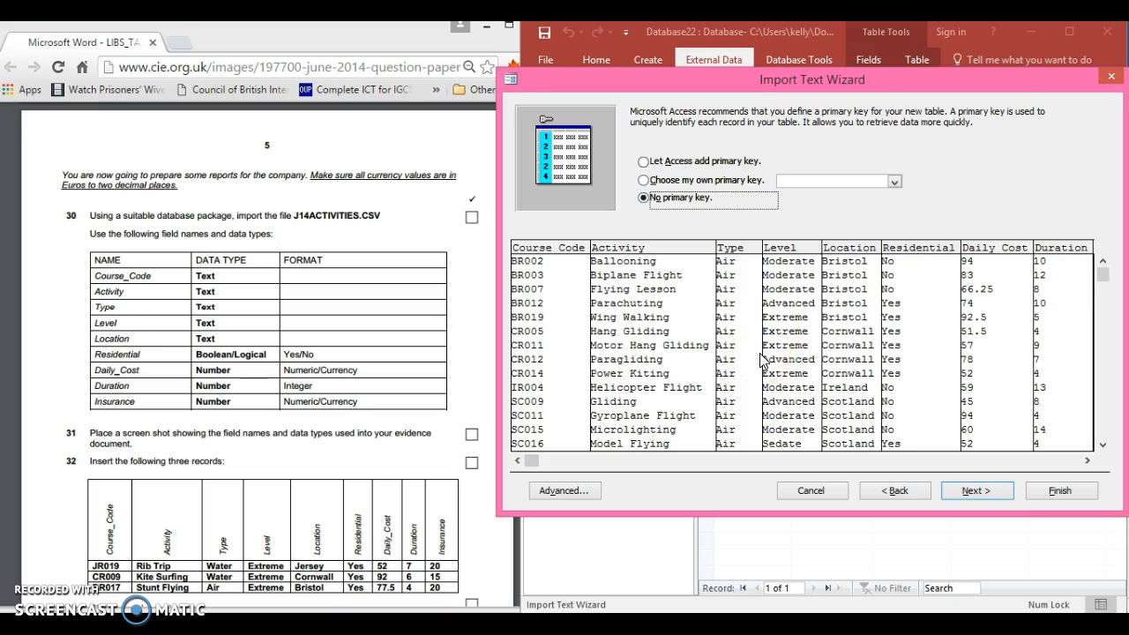
pyautogui.click(972, 491)
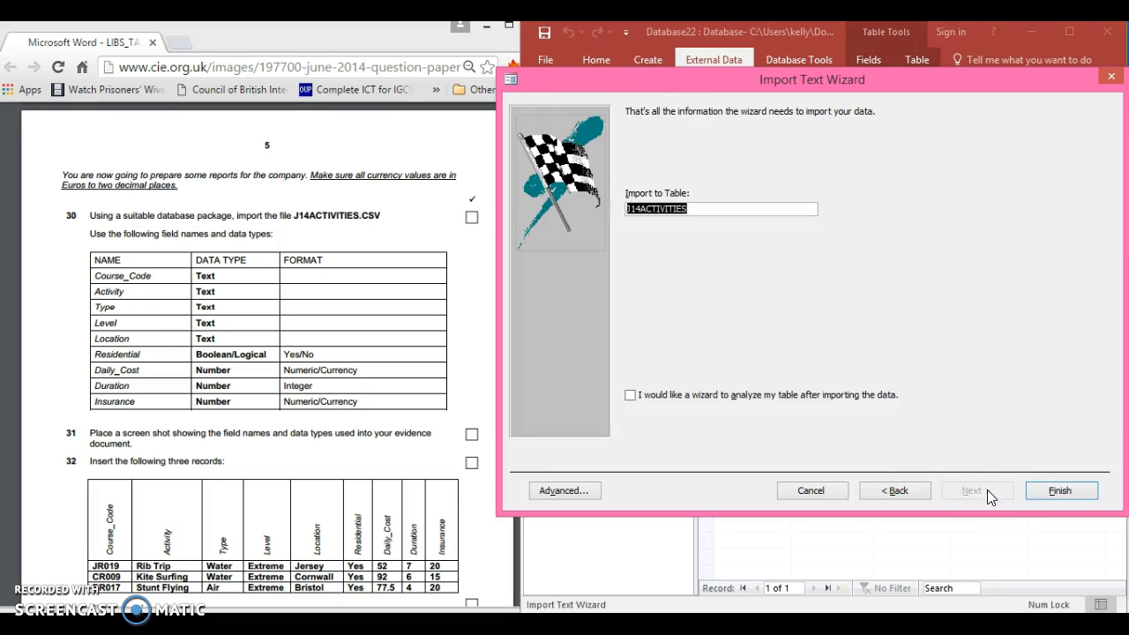
pyautogui.click(1029, 485)
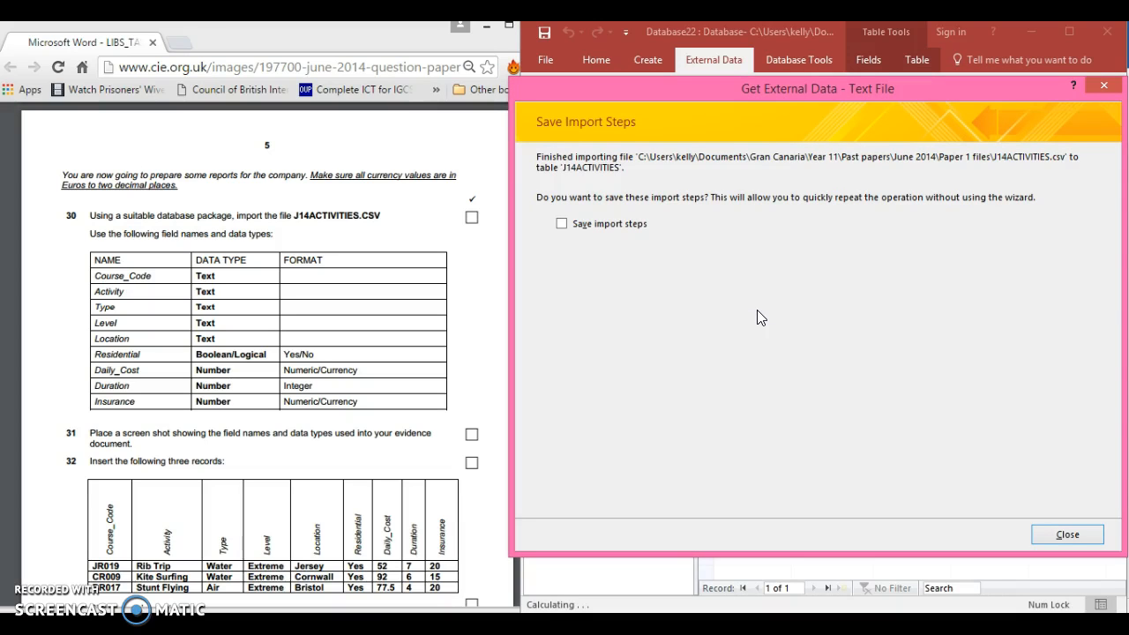
pyautogui.click(1047, 536)
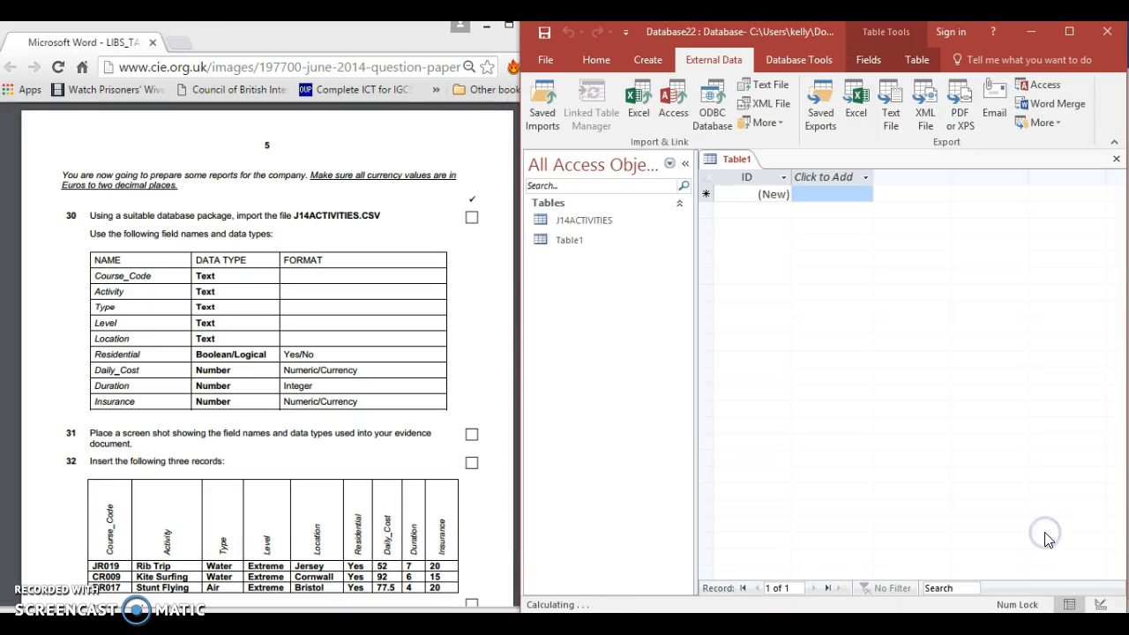
# Open the J14ACTIVITIES table in Design view and close the Property Sheet
pyautogui.click(576, 226)
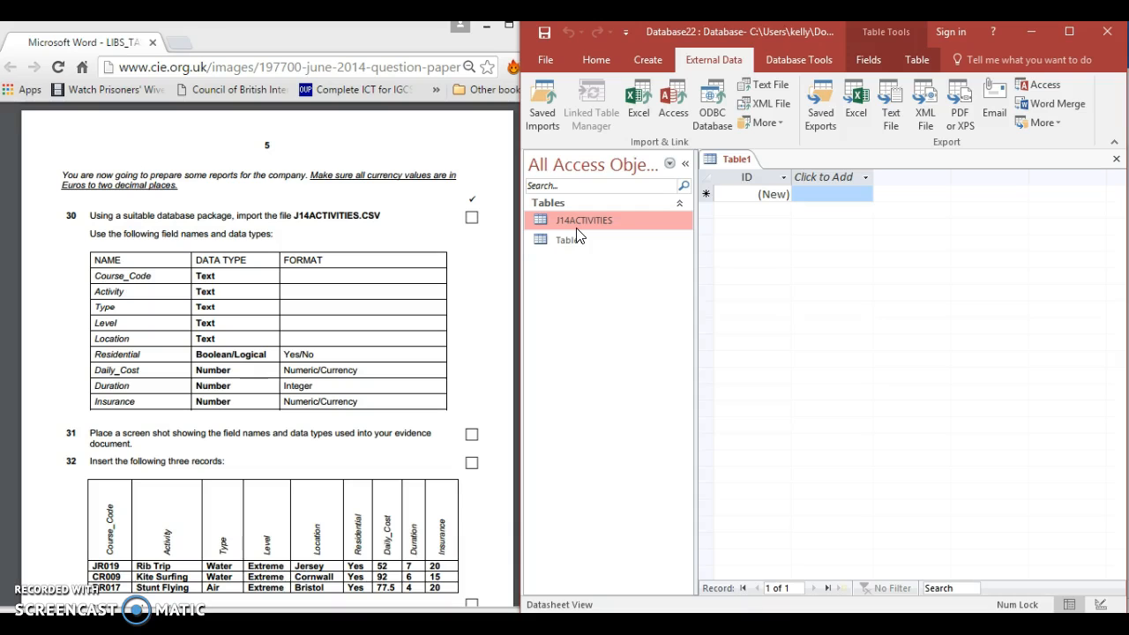
pyautogui.doubleClick(576, 227)
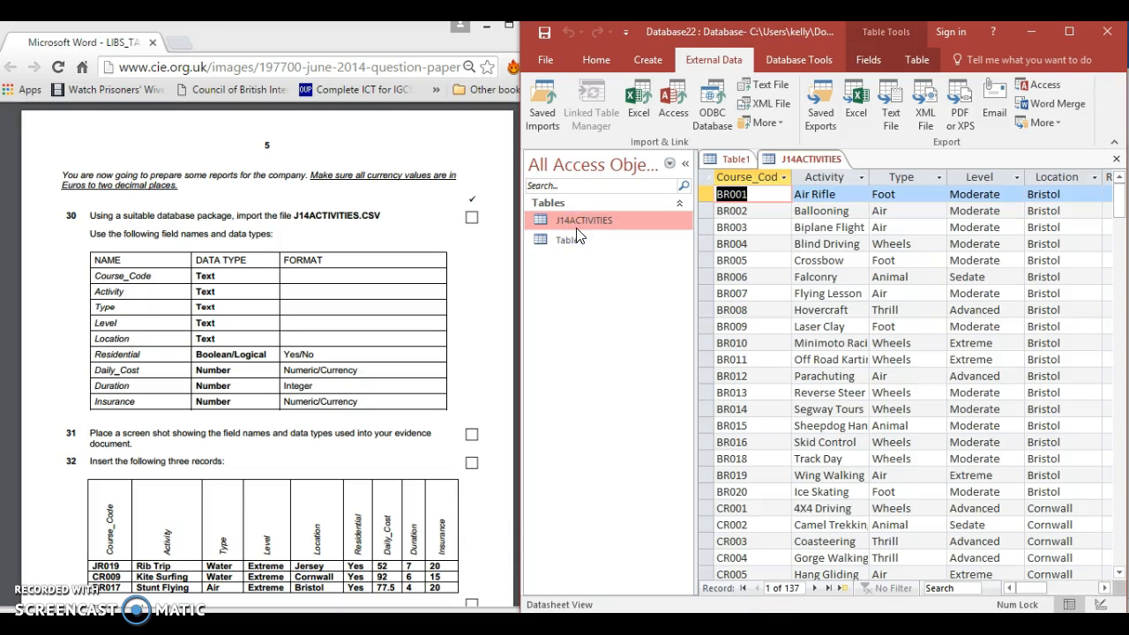
pyautogui.click(597, 58)
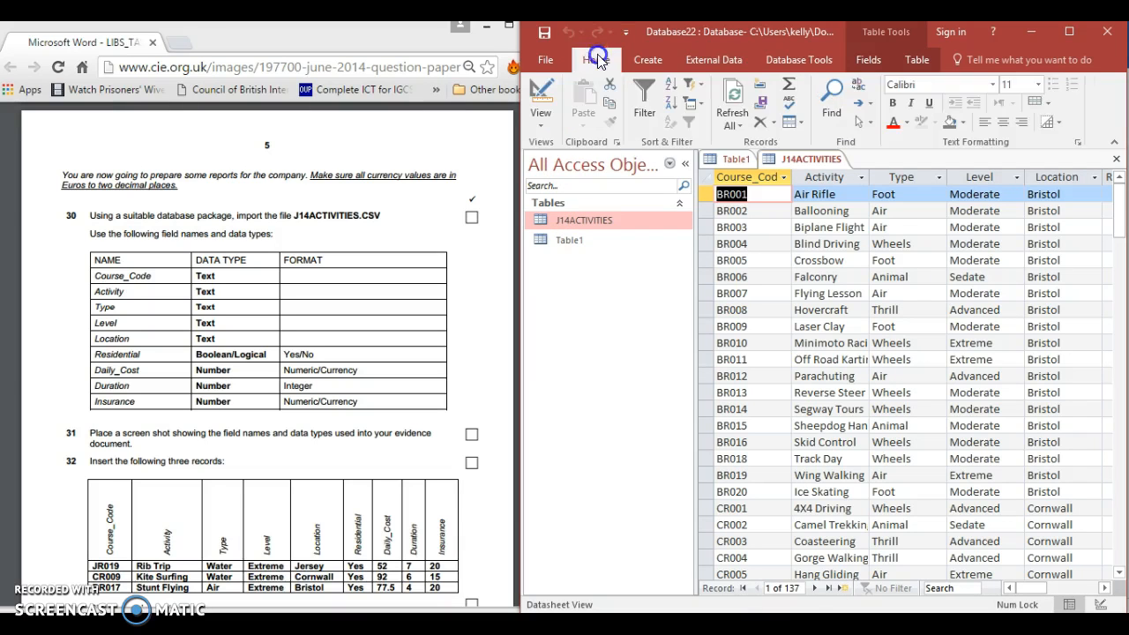
pyautogui.click(540, 91)
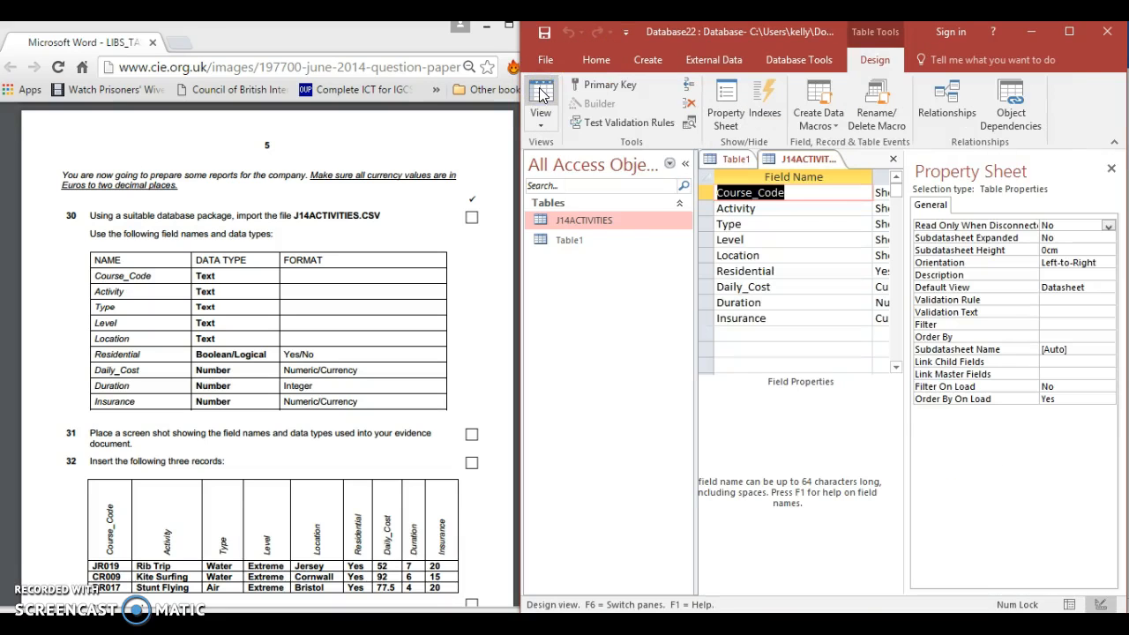
pyautogui.click(1111, 169)
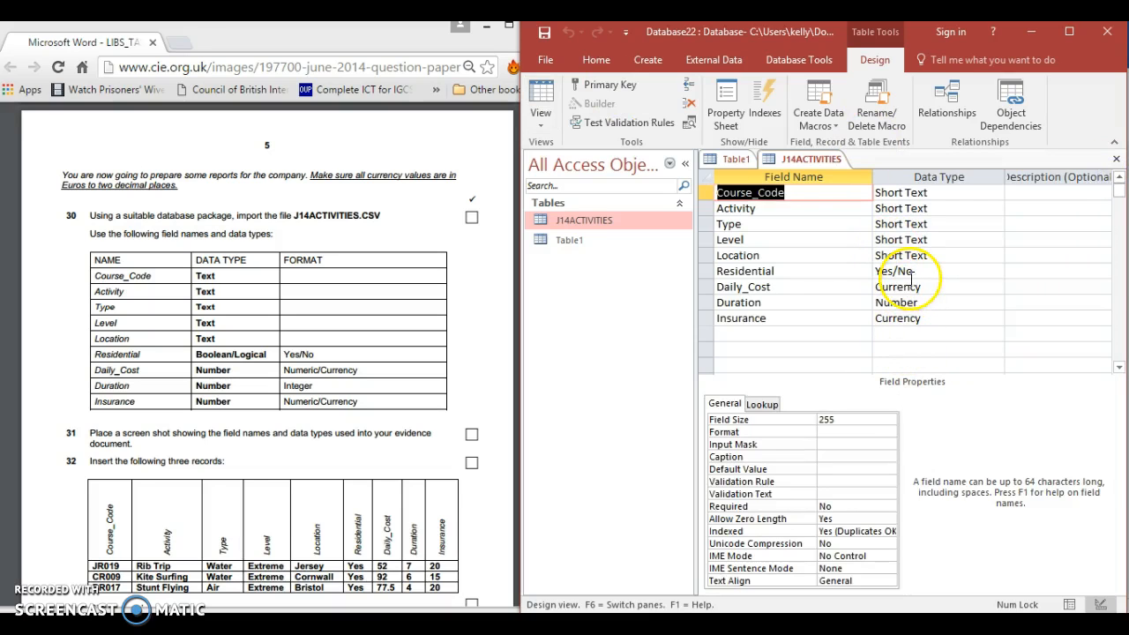
# Set the Residential field's display format to Yes/No
pyautogui.click(912, 275)
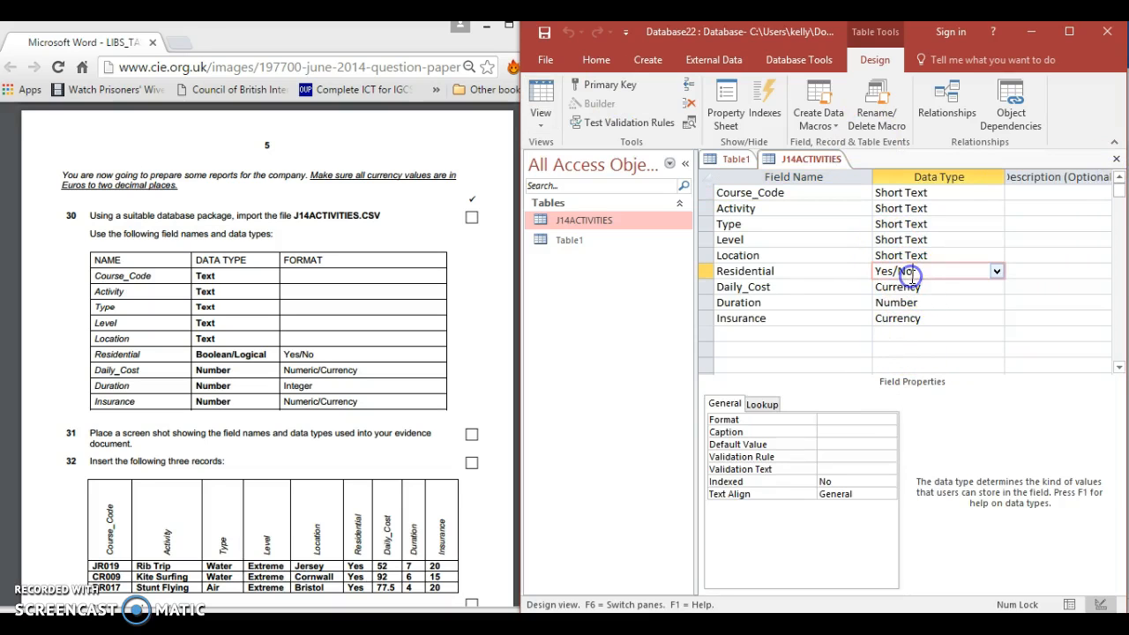
pyautogui.click(864, 425)
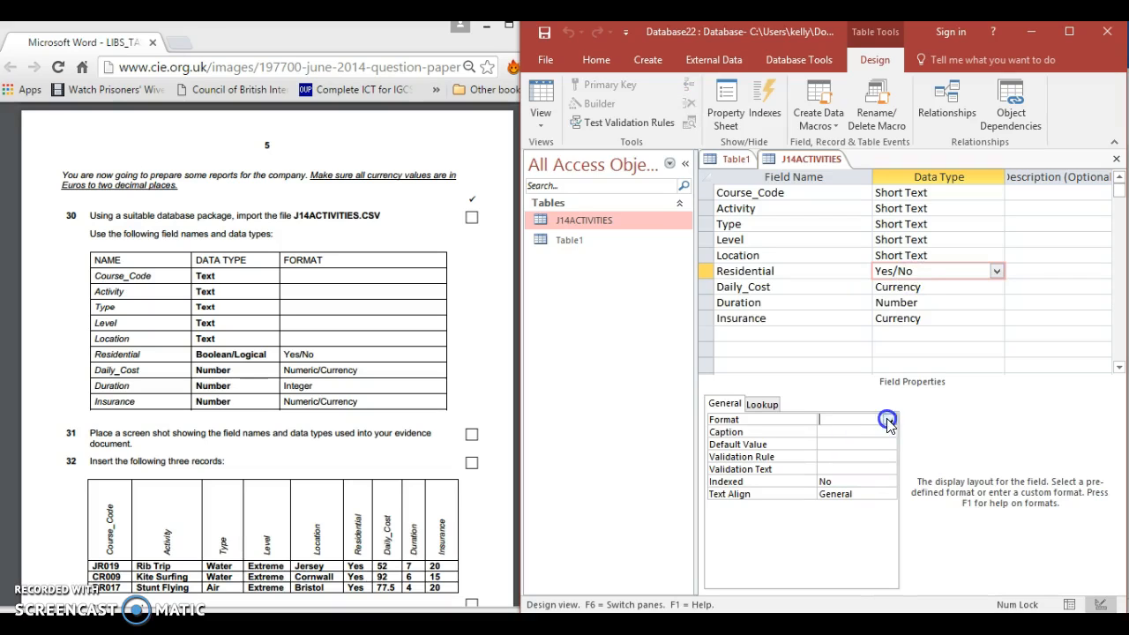
pyautogui.click(889, 421)
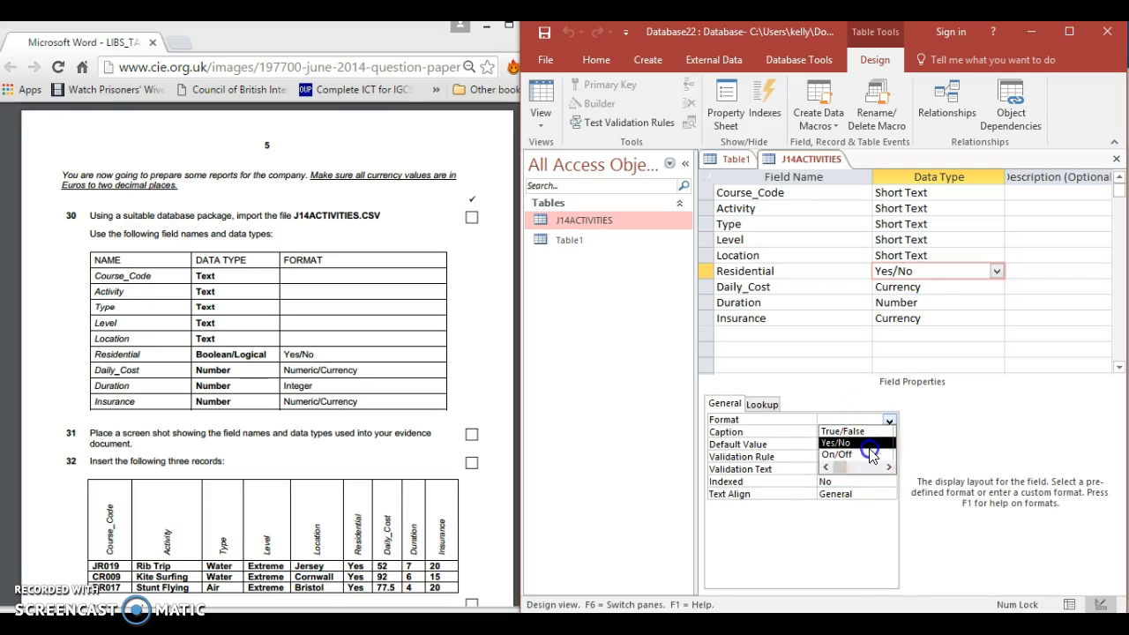
pyautogui.click(864, 443)
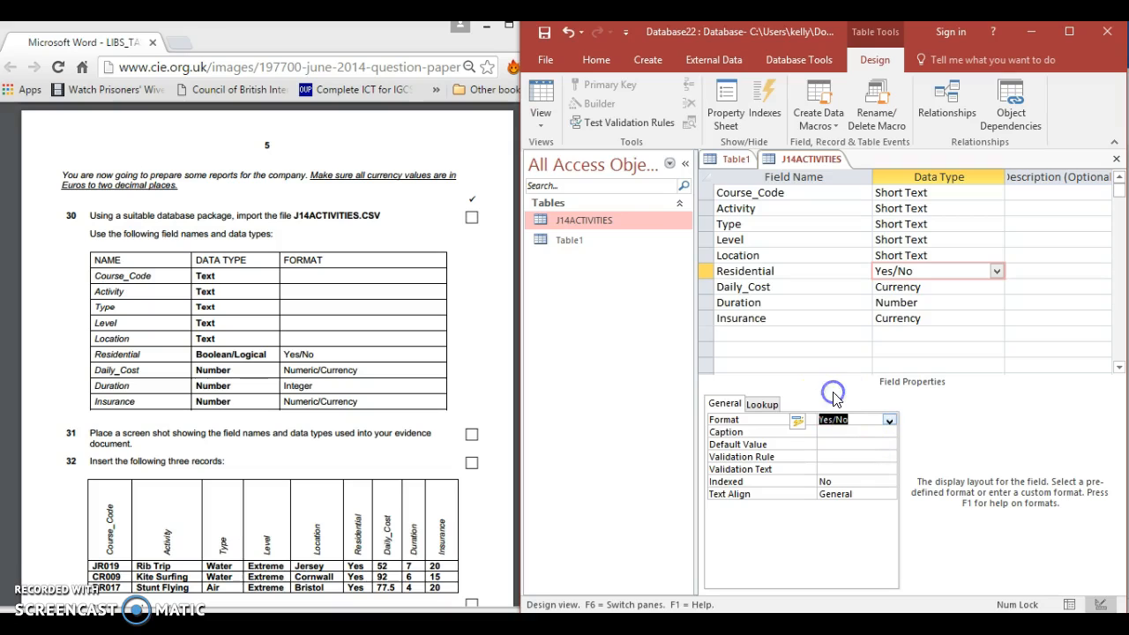
pyautogui.click(883, 343)
# Set the Daily_Cost field's format to Euro with 2 decimal places
pyautogui.click(910, 287)
pyautogui.click(836, 420)
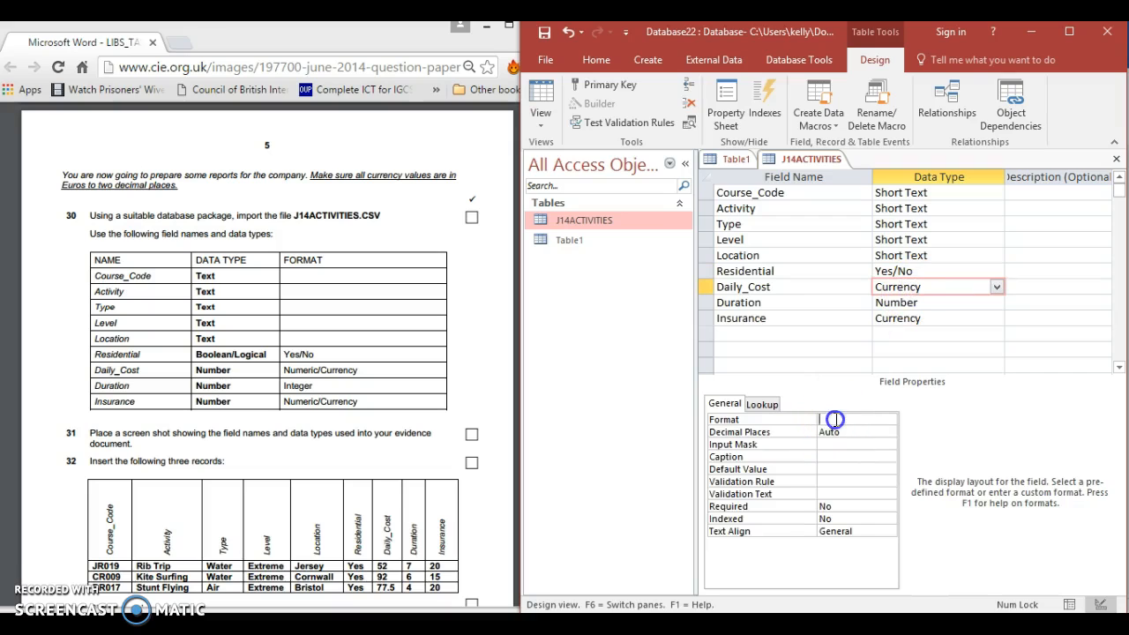
pyautogui.click(890, 422)
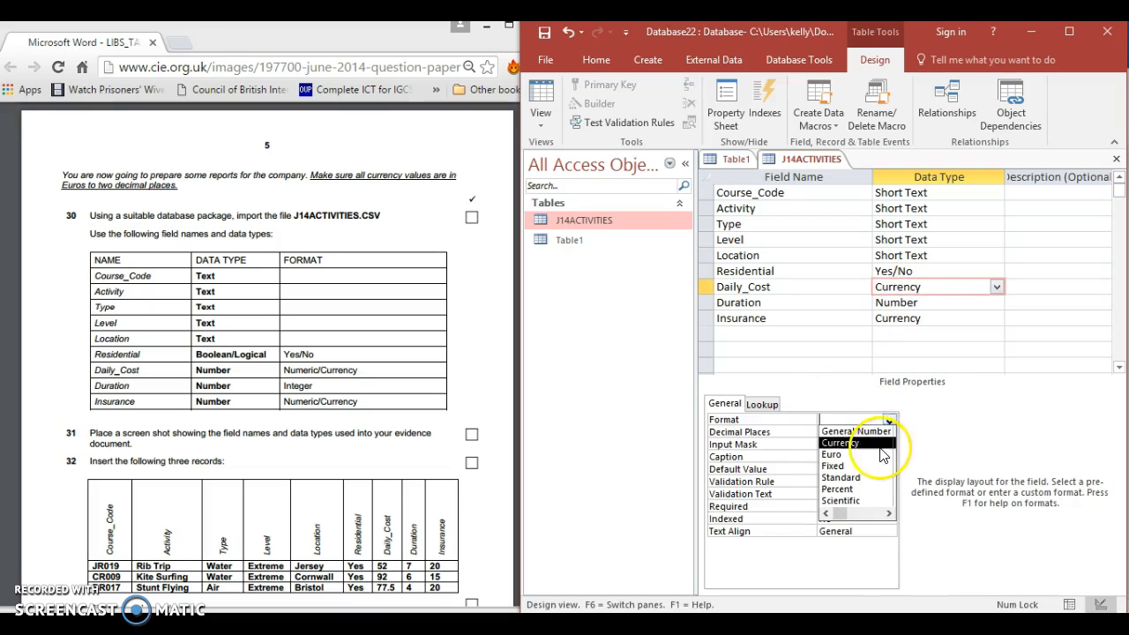
pyautogui.click(878, 455)
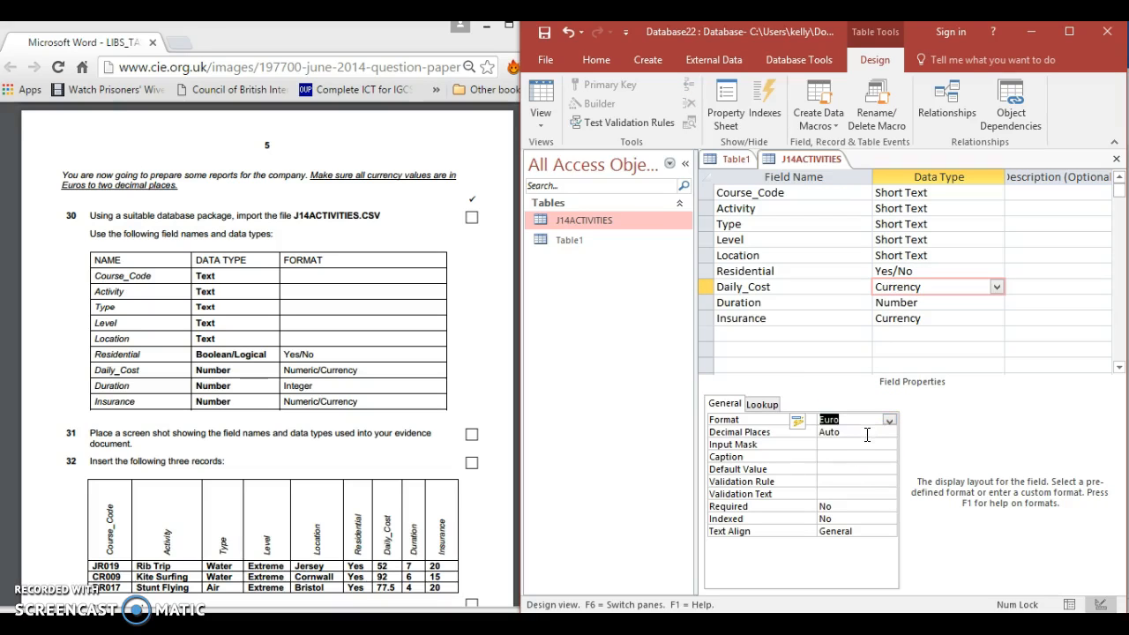
pyautogui.click(864, 433)
pyautogui.click(890, 435)
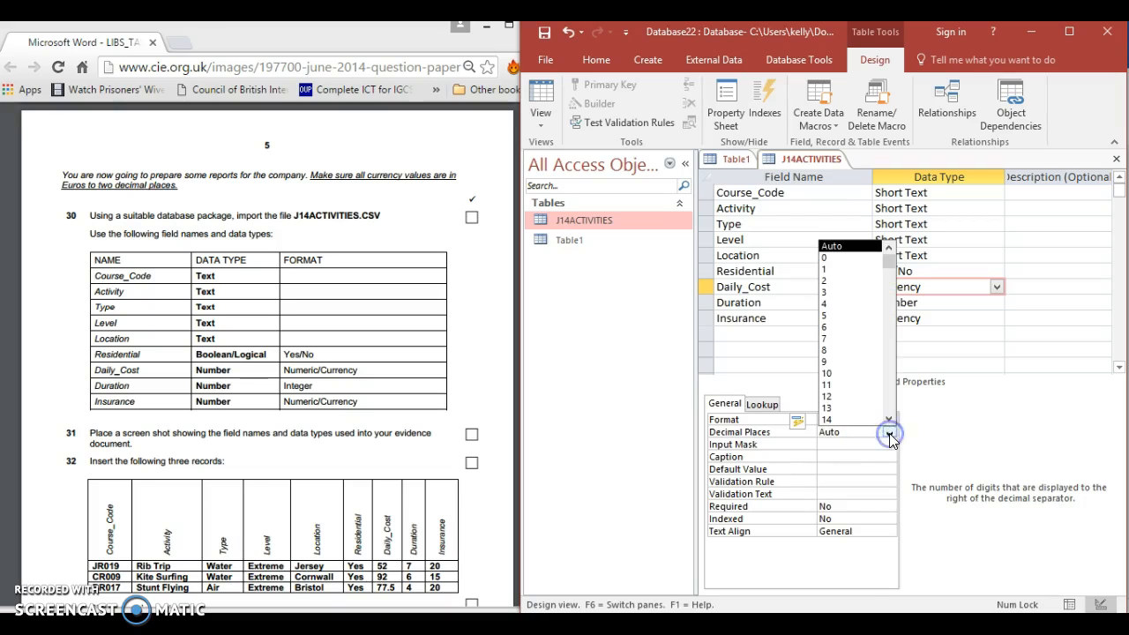
pyautogui.click(858, 287)
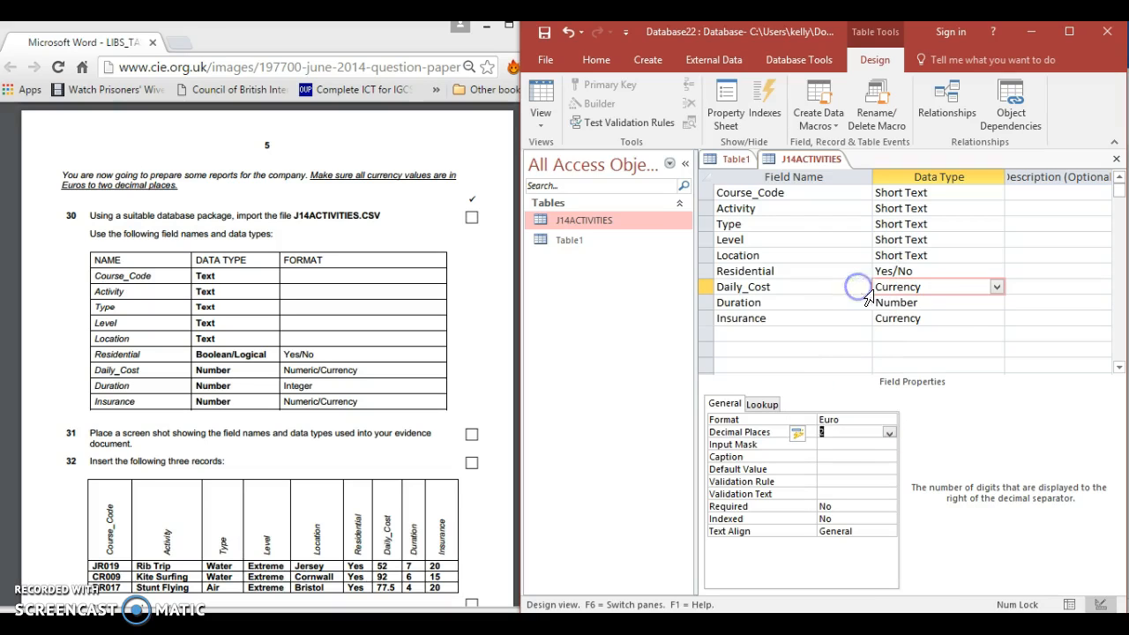
# Set the Insurance field's format to Euro with 2 decimal places
pyautogui.click(920, 317)
pyautogui.click(868, 420)
pyautogui.click(889, 425)
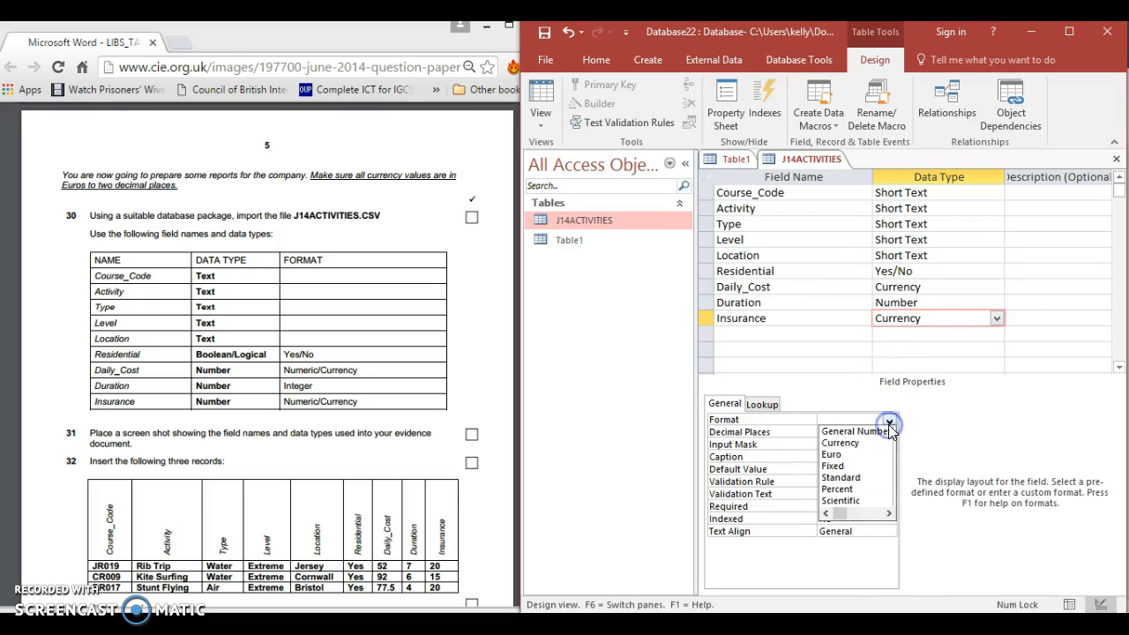
pyautogui.click(882, 454)
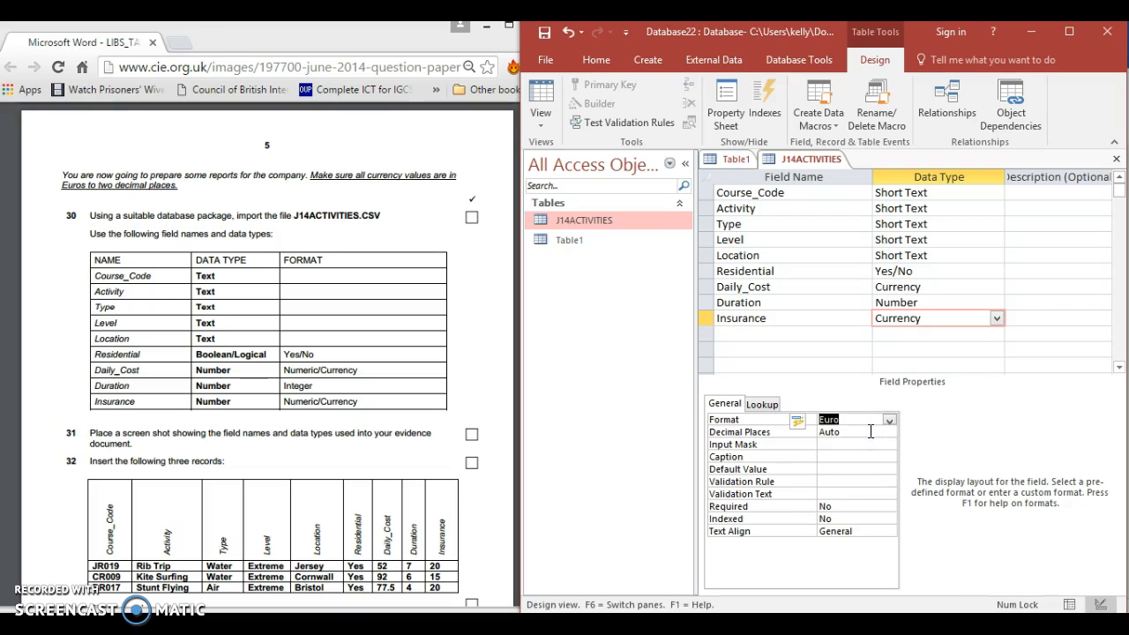
pyautogui.click(870, 432)
pyautogui.click(890, 432)
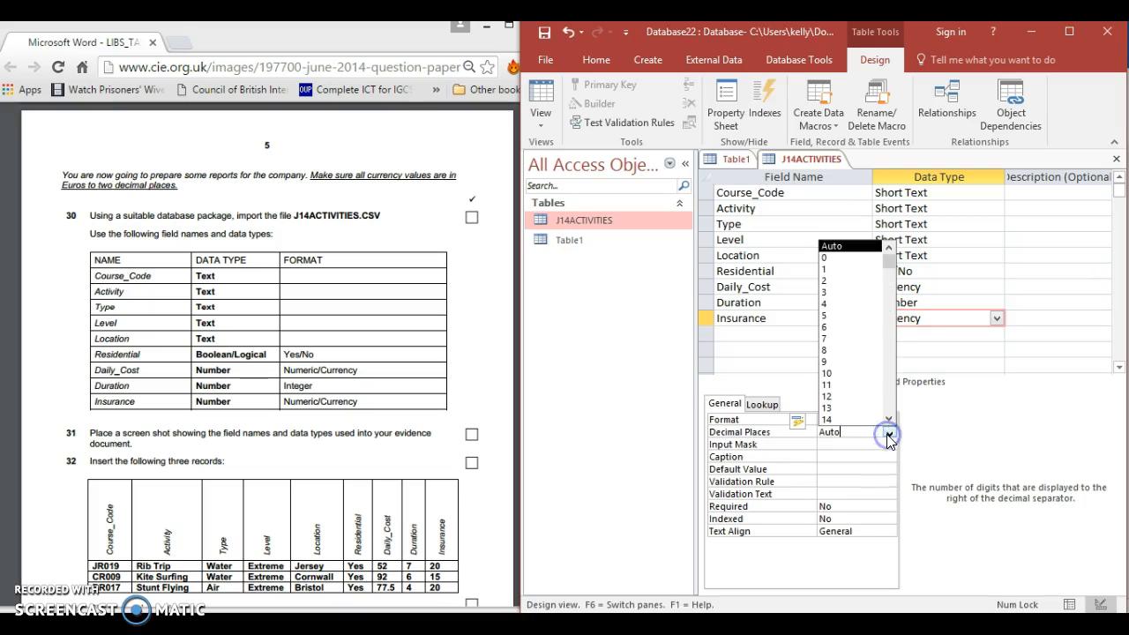
pyautogui.click(834, 281)
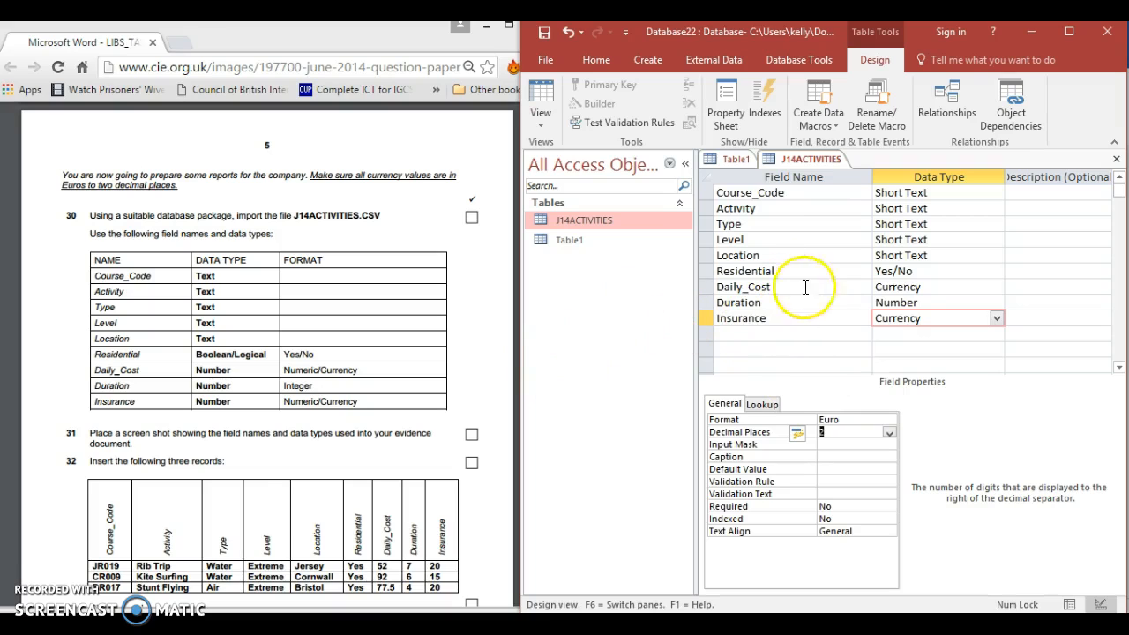
# Check the Duration field's properties, then save the table design while switching to Datasheet view
pyautogui.click(904, 303)
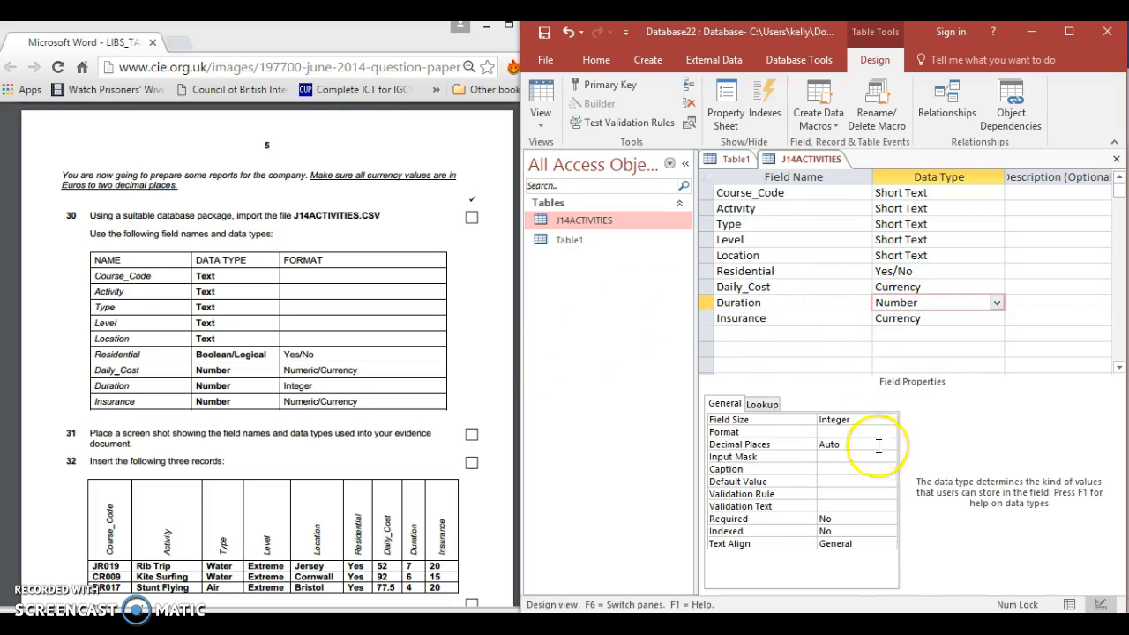
pyautogui.click(546, 97)
pyautogui.click(551, 383)
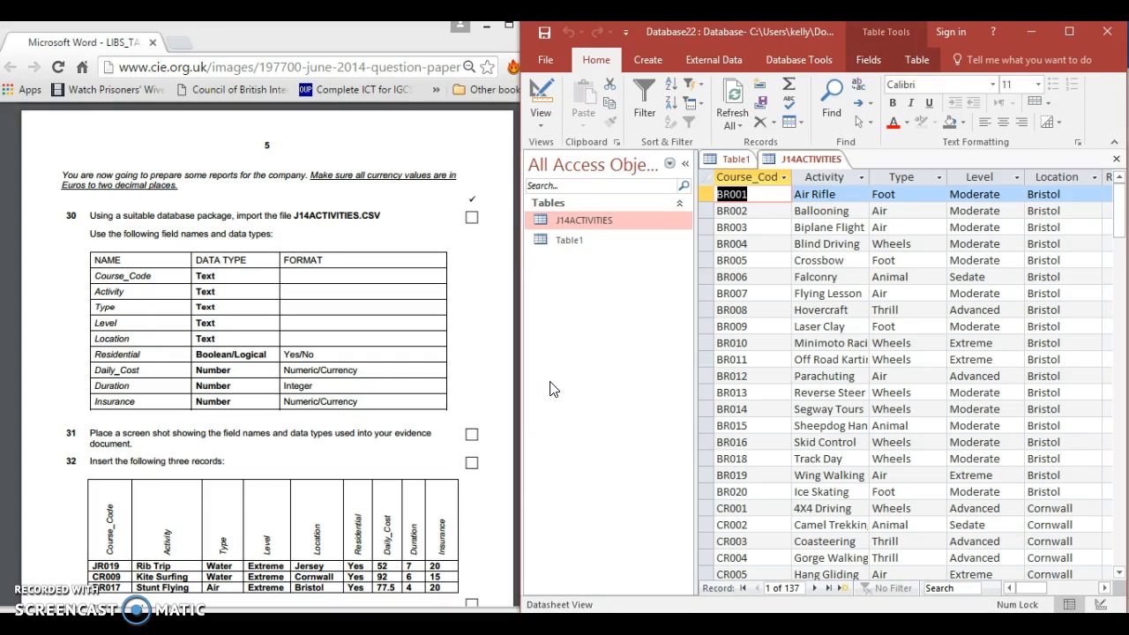
# Return the table to Design view, show the Daily_Cost field's properties and maximize the window for the evidence screenshot
pyautogui.click(541, 93)
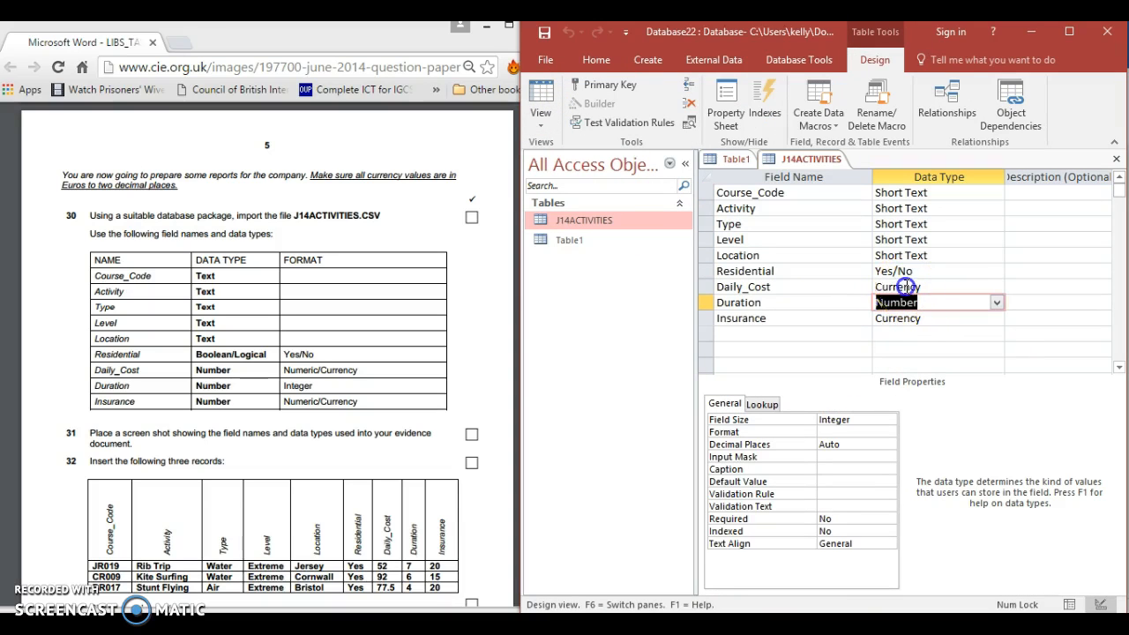
pyautogui.click(906, 286)
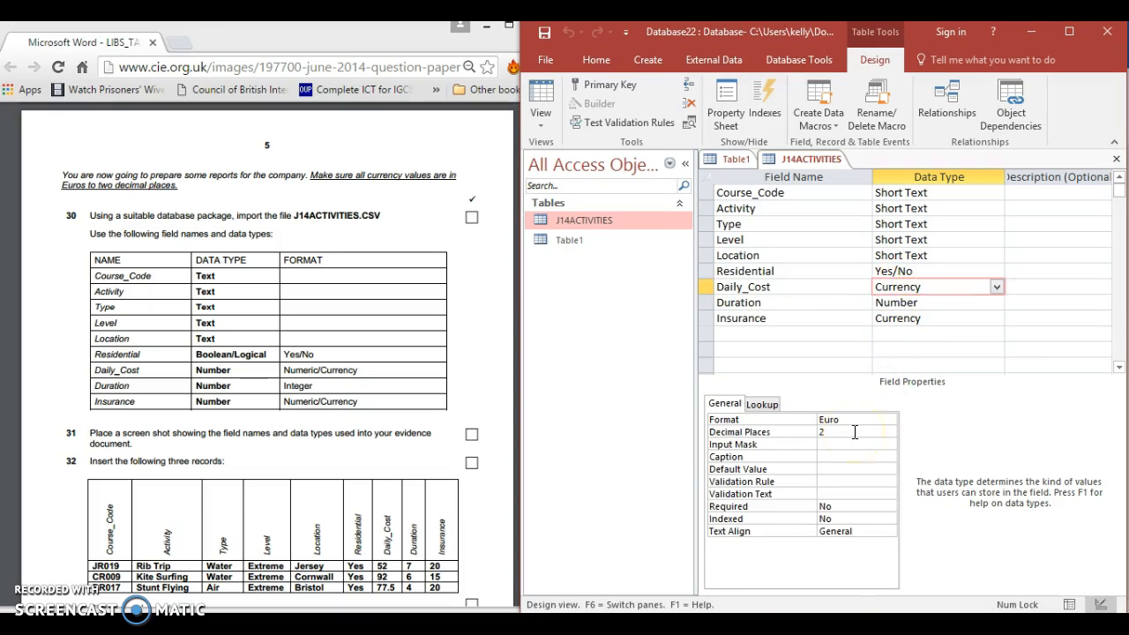
pyautogui.click(1056, 39)
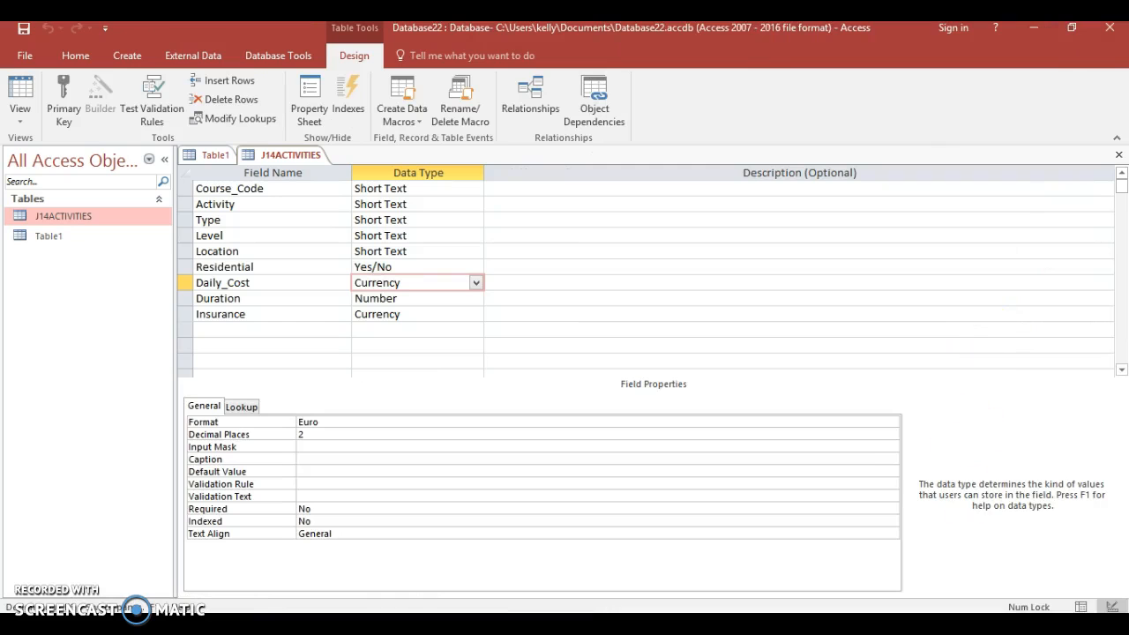
# Switch to the evidence document in Word and push the Step 31 database field structure heading onto the next page with blank lines
pyautogui.hotkey('alt', 'Tab')
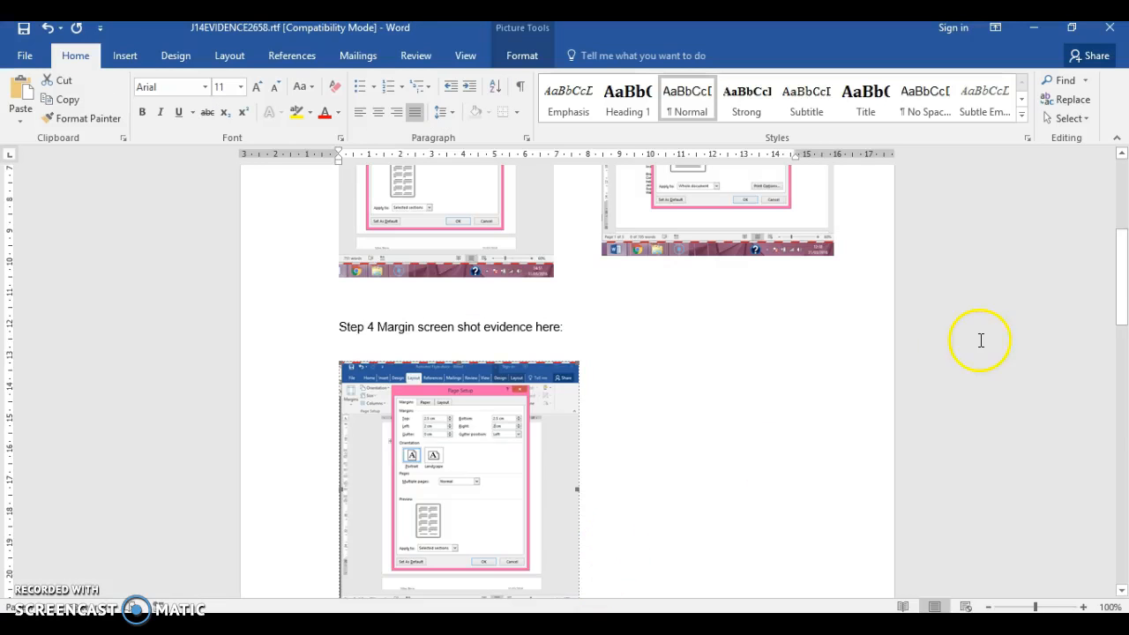
pyautogui.moveTo(1127, 302); pyautogui.dragTo(1122, 376)
pyautogui.click(337, 320)
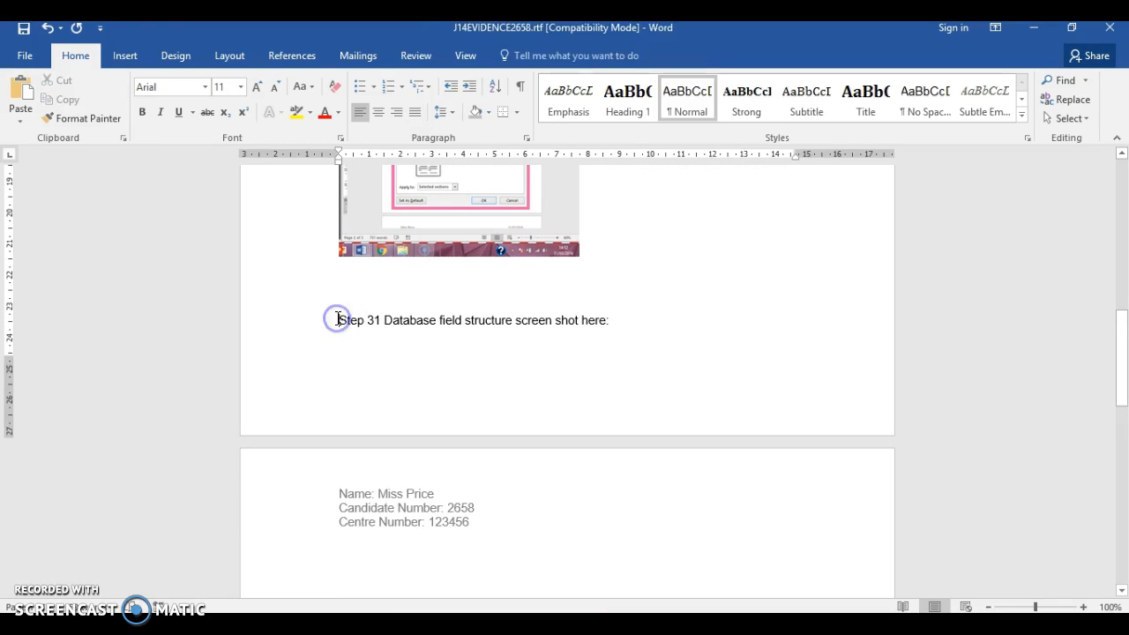
pyautogui.press('Return')
pyautogui.press('Return')
pyautogui.press('Return')
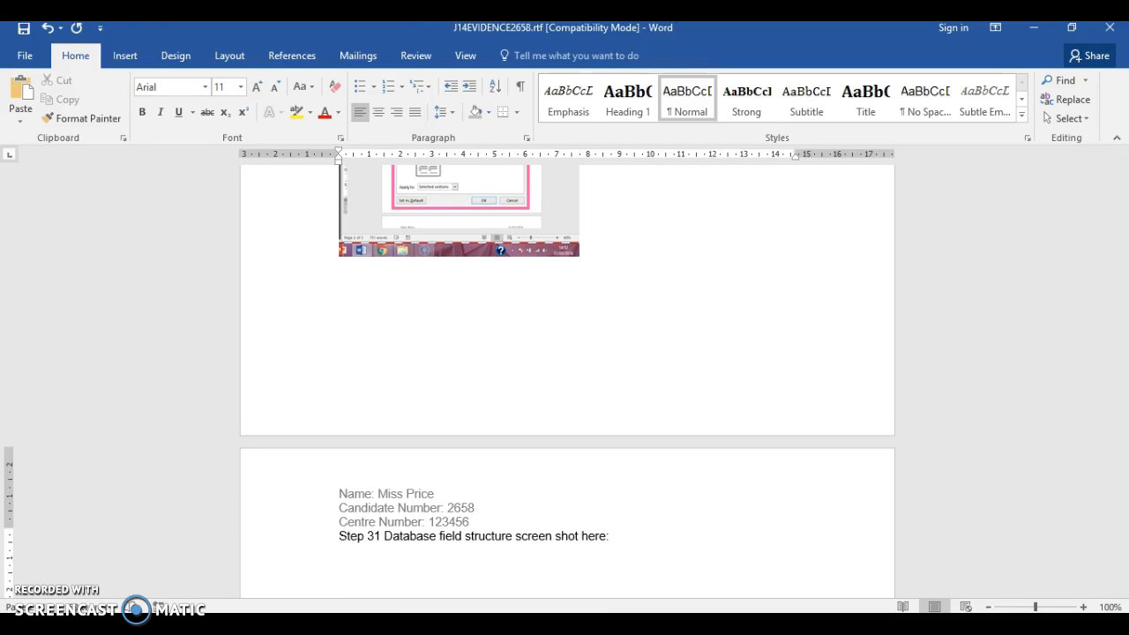
# Paste the screenshot of the table's Design view below the Step 31 heading
pyautogui.moveTo(1119, 327); pyautogui.dragTo(1122, 378)
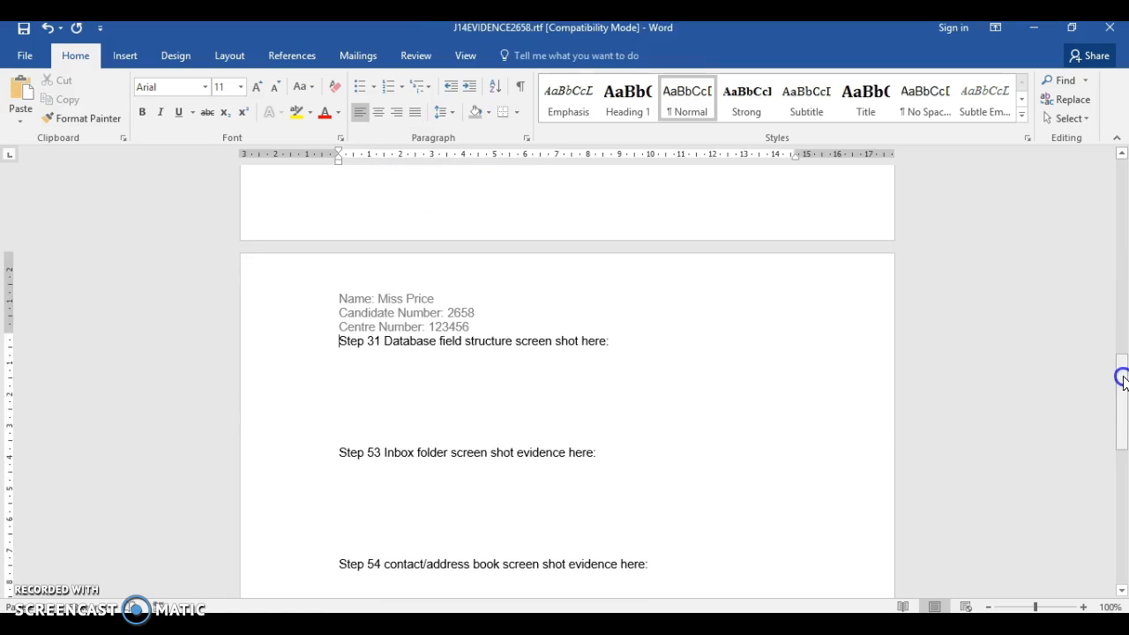
pyautogui.click(374, 383)
pyautogui.rightClick(374, 384)
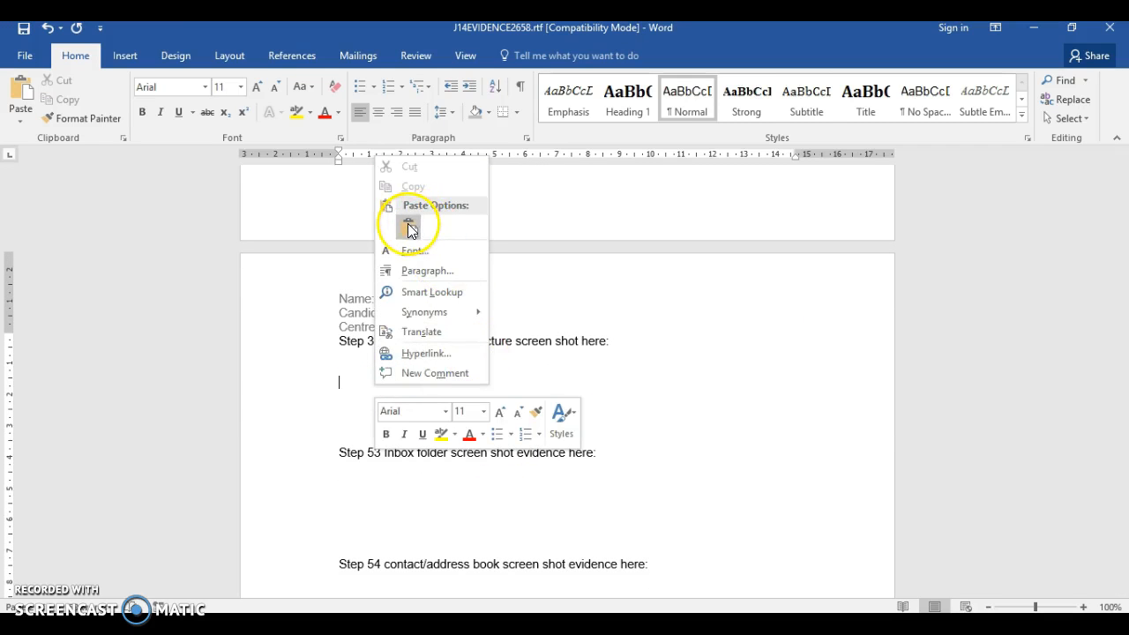
pyautogui.click(407, 229)
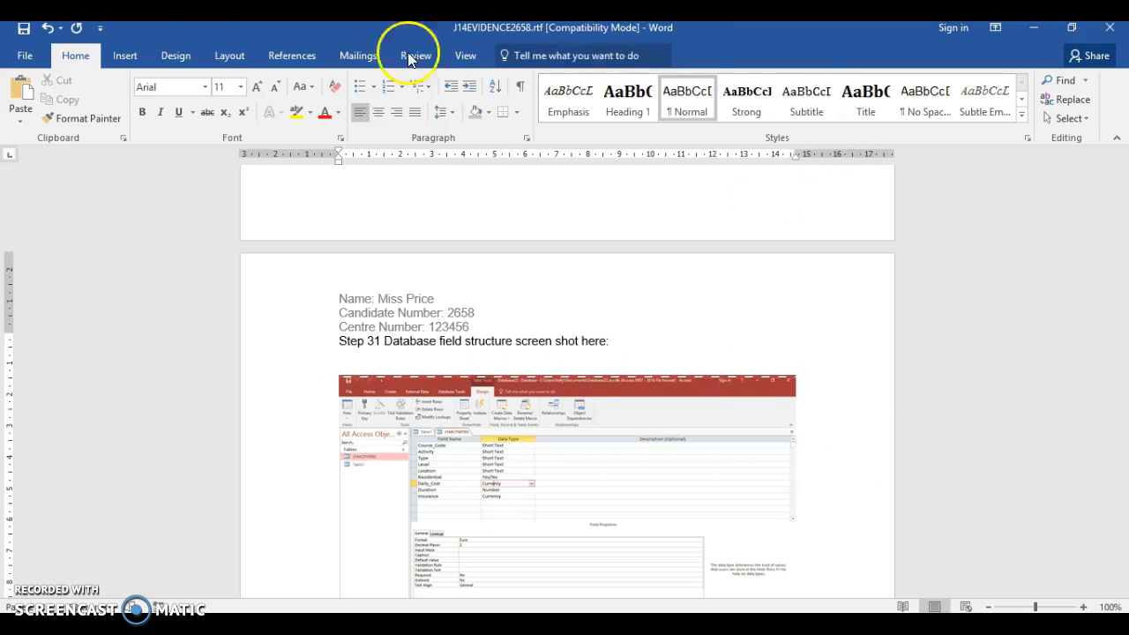
# Save the evidence document and switch back to Access, restoring its window to sit beside the exam paper
pyautogui.click(25, 29)
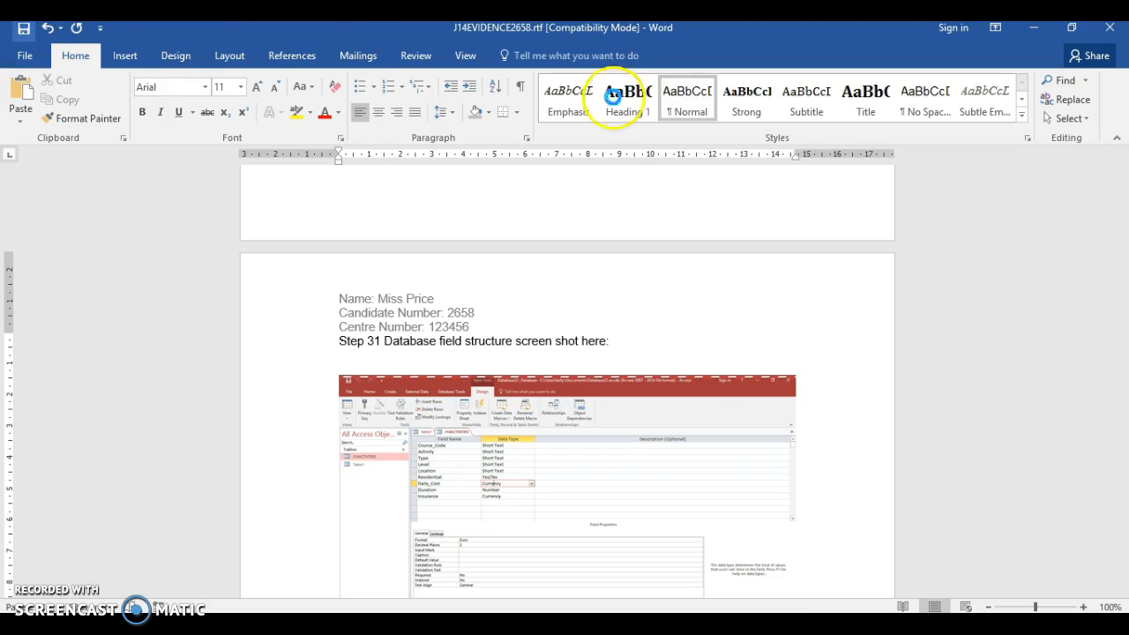
pyautogui.click(1042, 37)
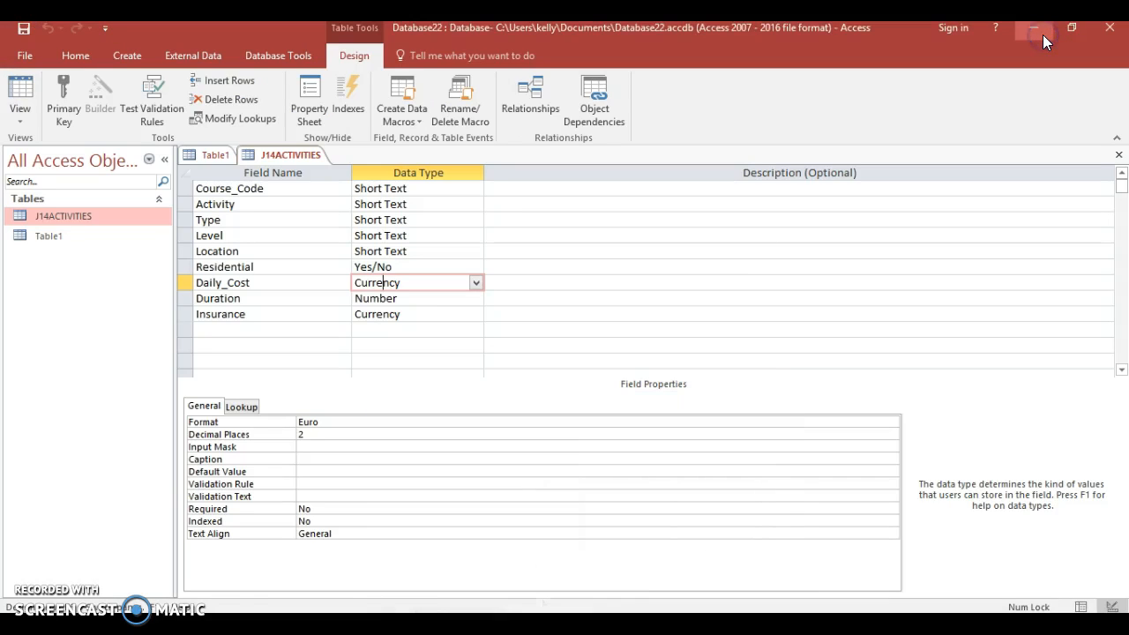
pyautogui.click(1071, 28)
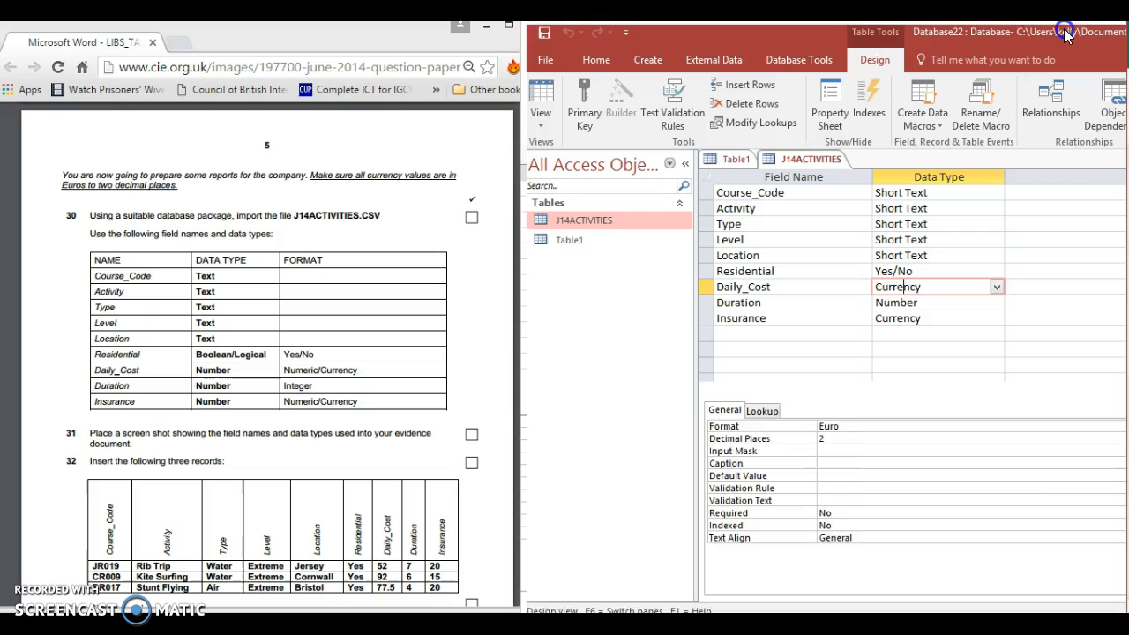
# Read question 32 on the exam paper for the three records that must be inserted
pyautogui.click(316, 420)
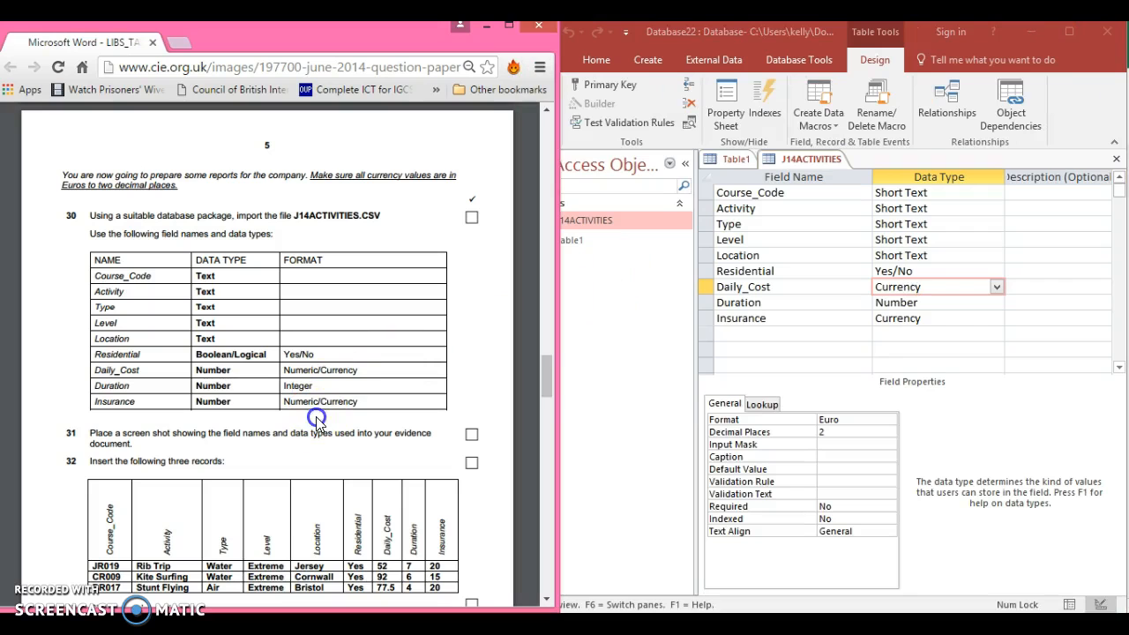
pyautogui.scroll(-4, 315, 417)
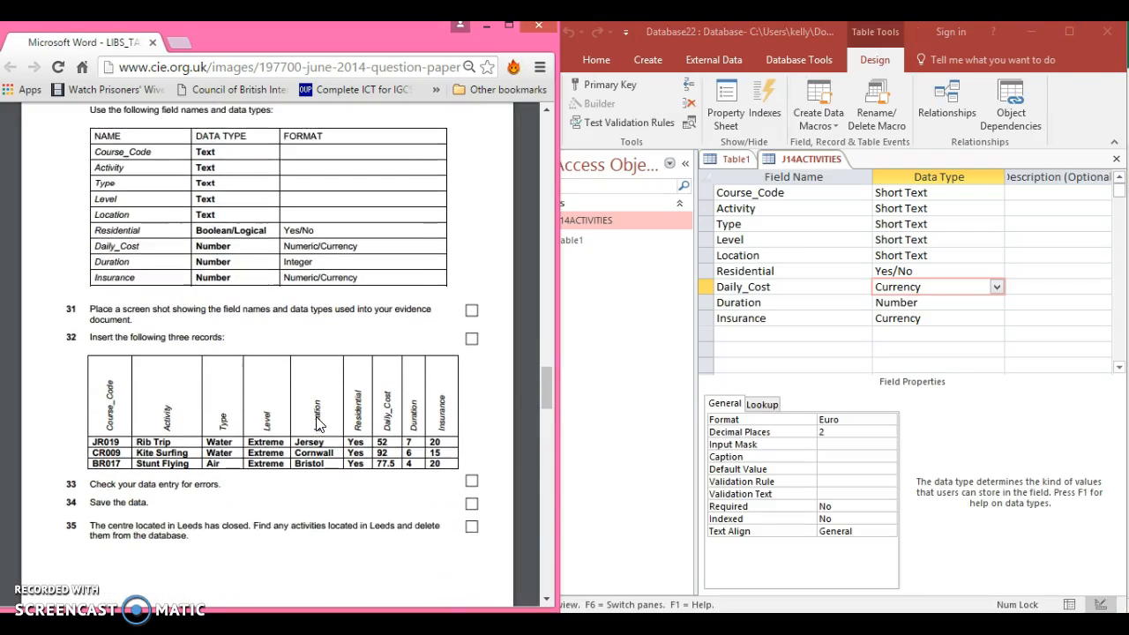
pyautogui.scroll(-1, 317, 423)
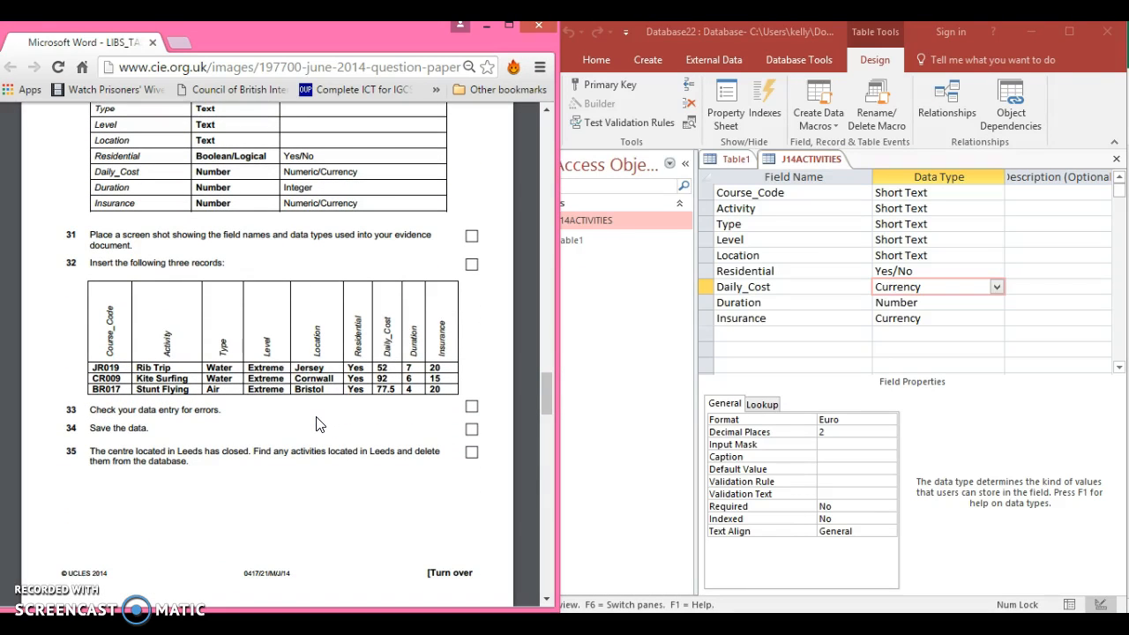
pyautogui.click(435, 316)
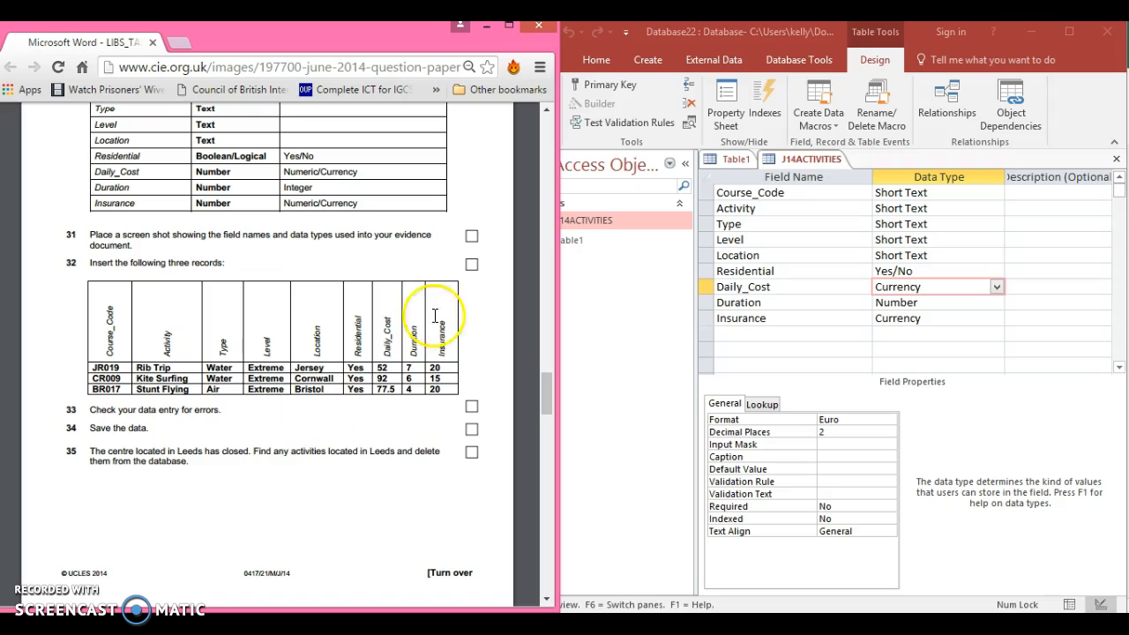
# Switch the J14ACTIVITIES table in Access from Design view to Datasheet view
pyautogui.click(638, 231)
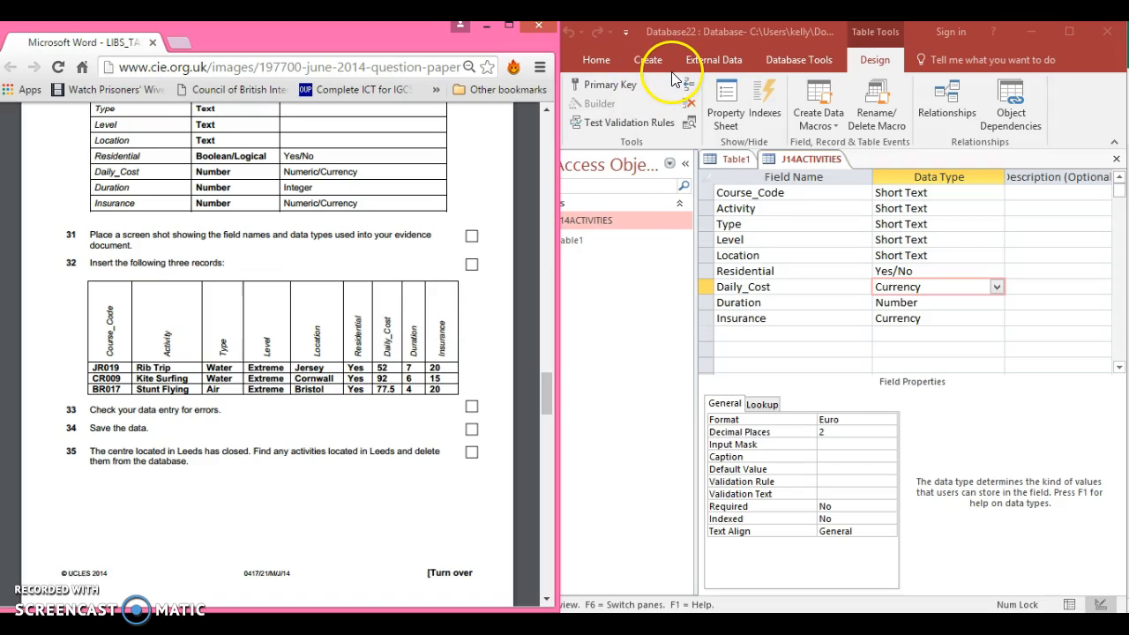
pyautogui.click(598, 64)
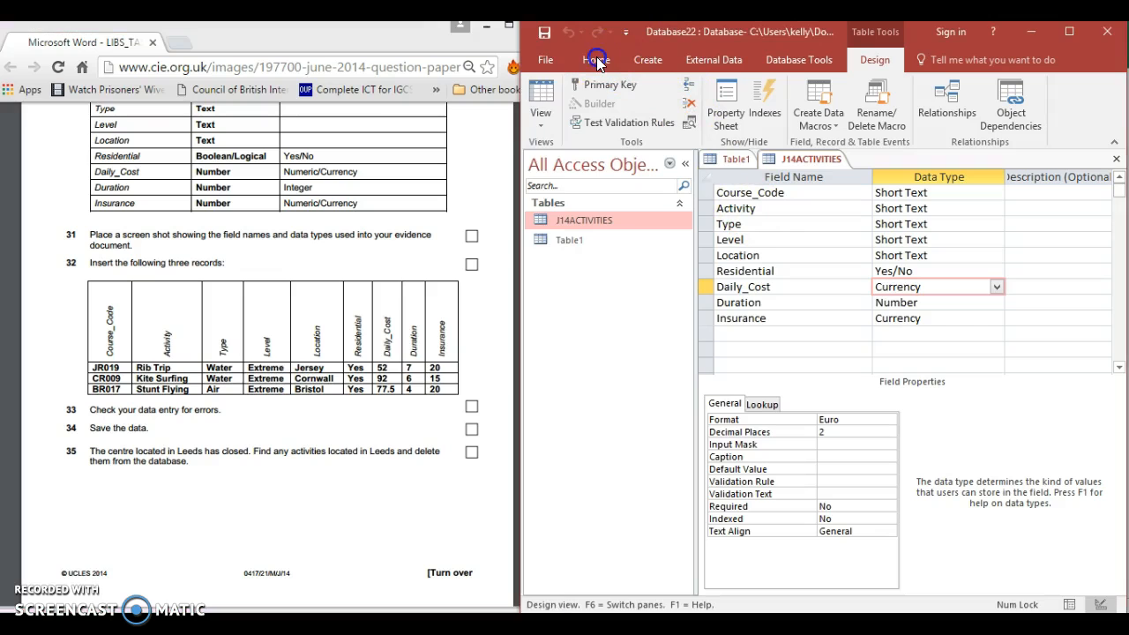
pyautogui.click(541, 94)
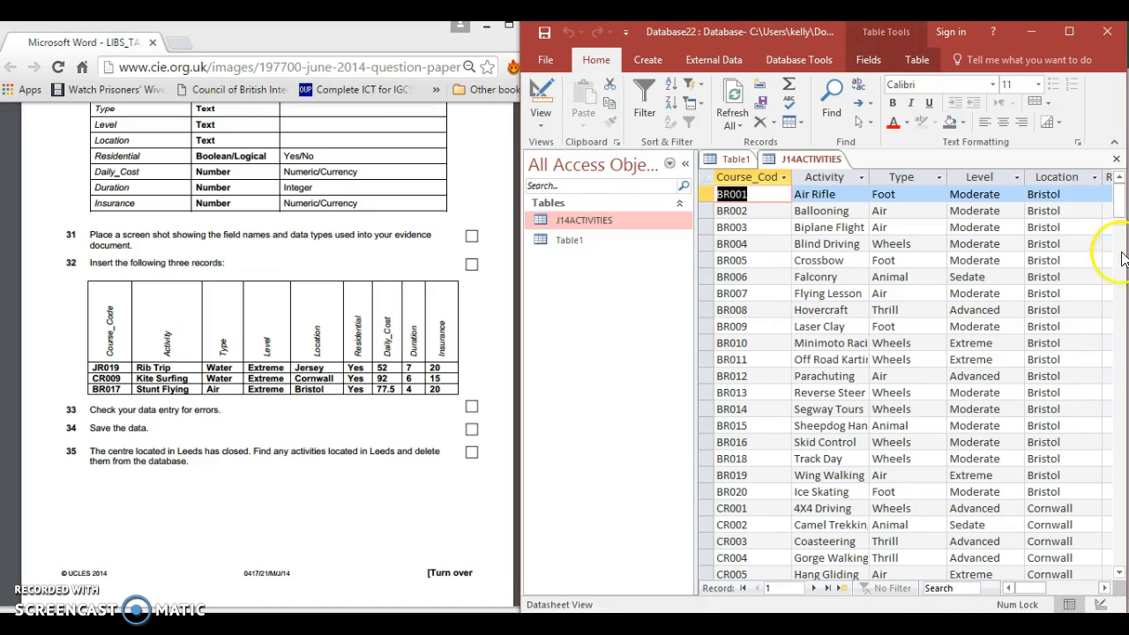
# Add a record at the end of J14ACTIVITIES with Course_Code JR019, Activity Rib Trip, Type Water, Level Extreme and Location Jersey
pyautogui.moveTo(1118, 201); pyautogui.dragTo(1120, 516)
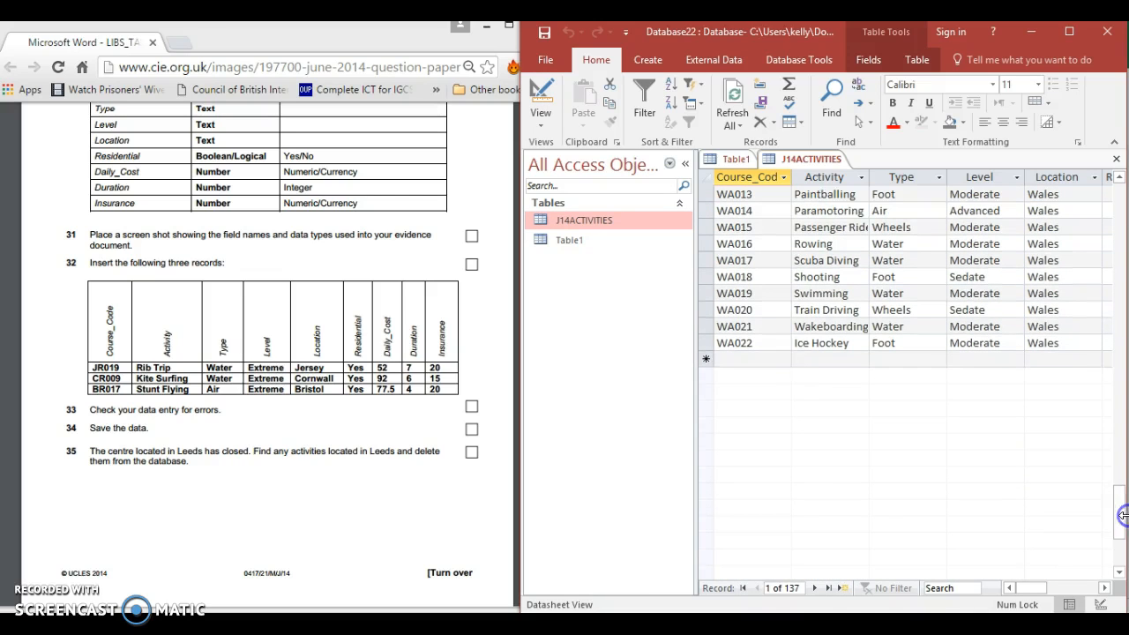
pyautogui.click(736, 359)
pyautogui.write('JR019')
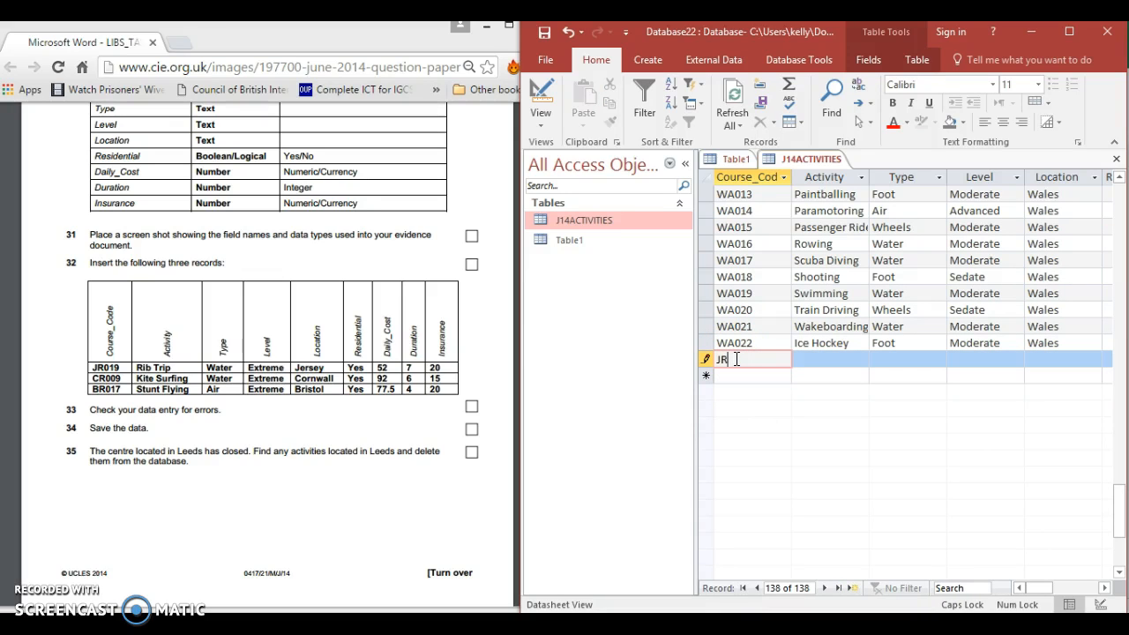
pyautogui.click(810, 359)
pyautogui.press('capslock')
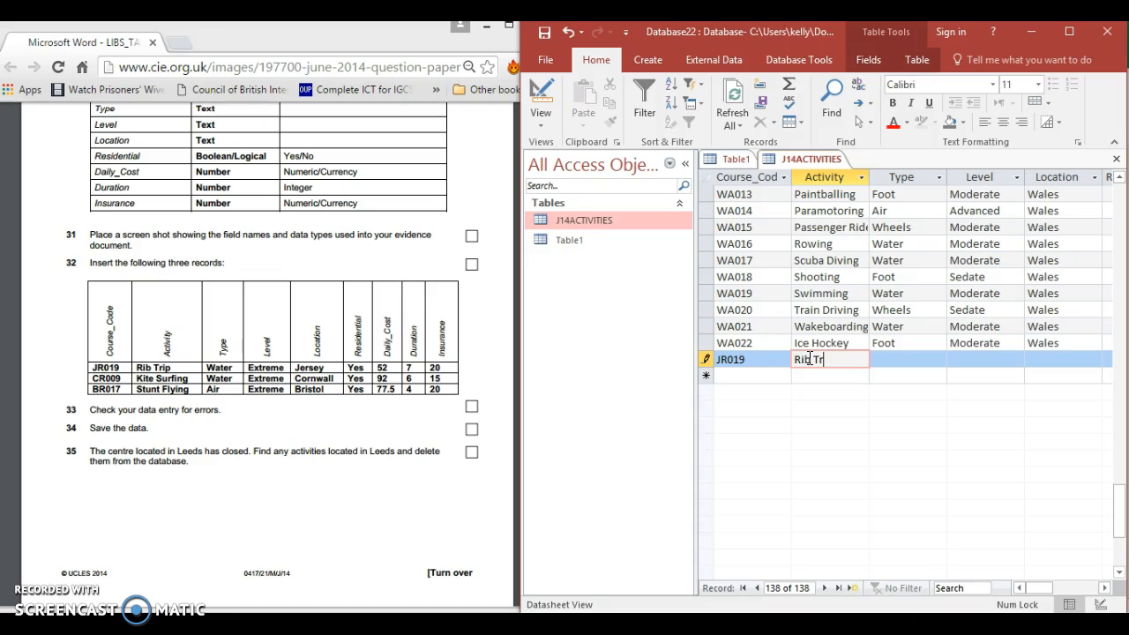
pyautogui.click(877, 359)
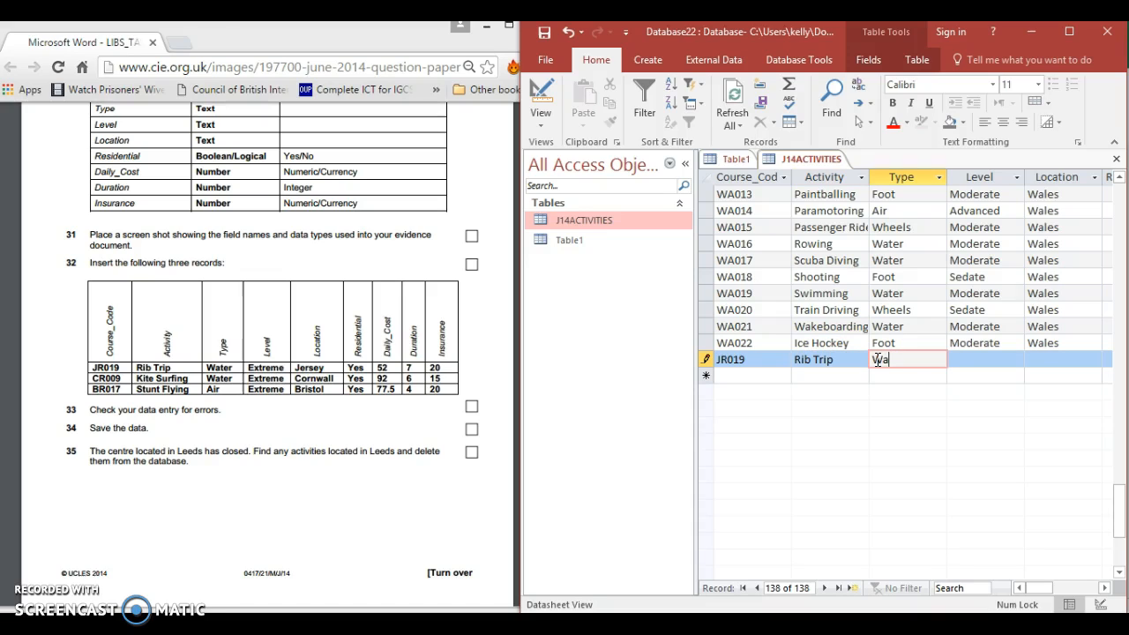
pyautogui.click(968, 360)
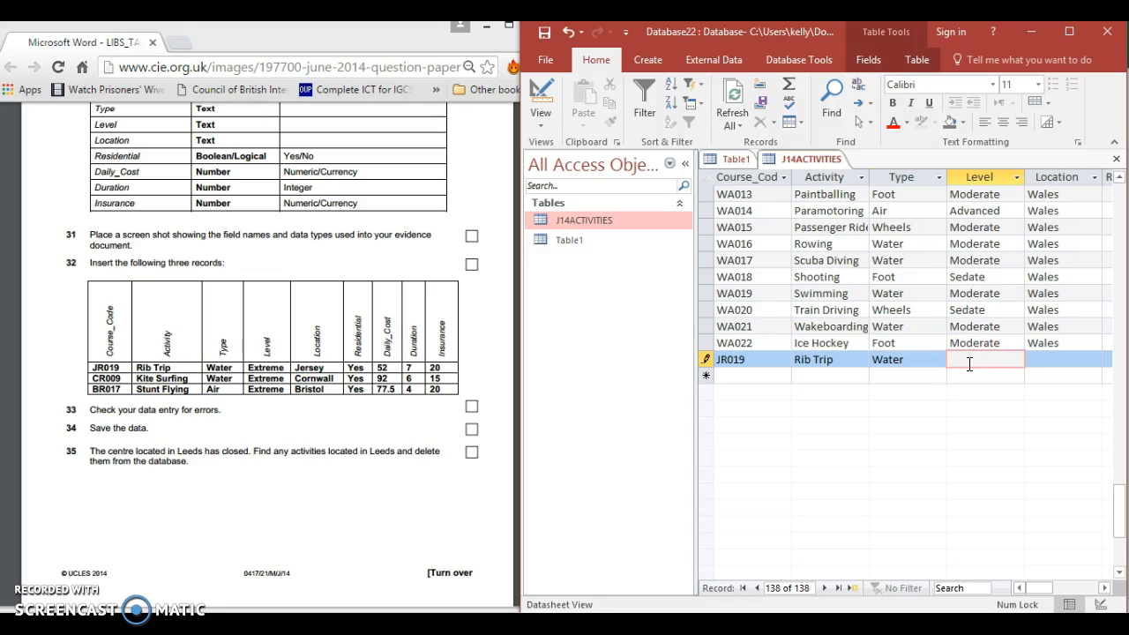
pyautogui.write('xtreme')
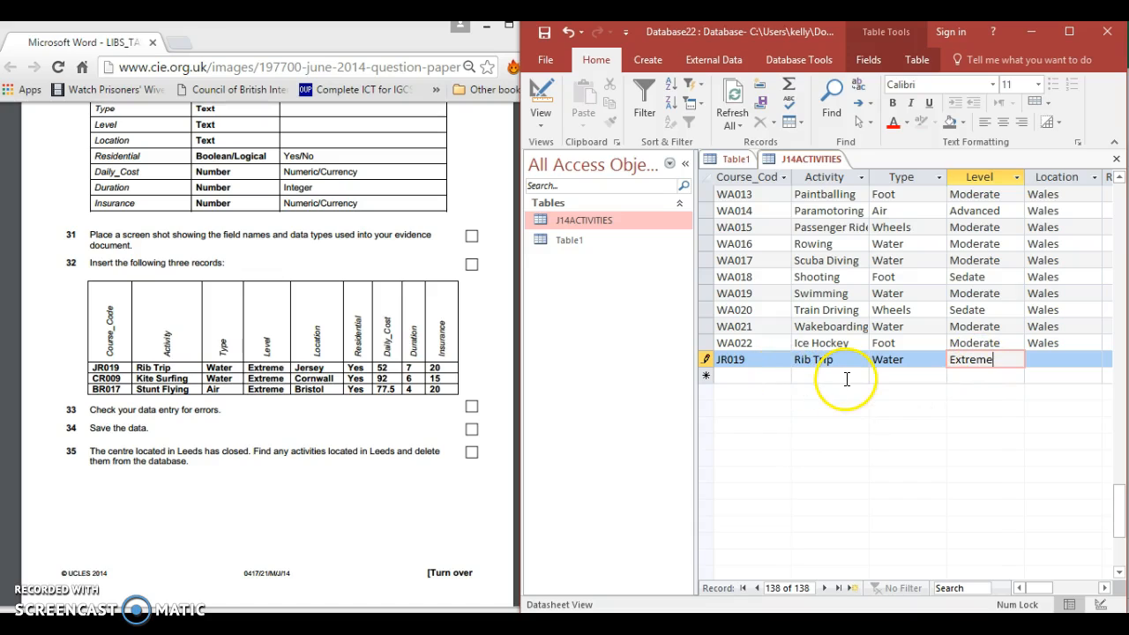
pyautogui.click(1062, 365)
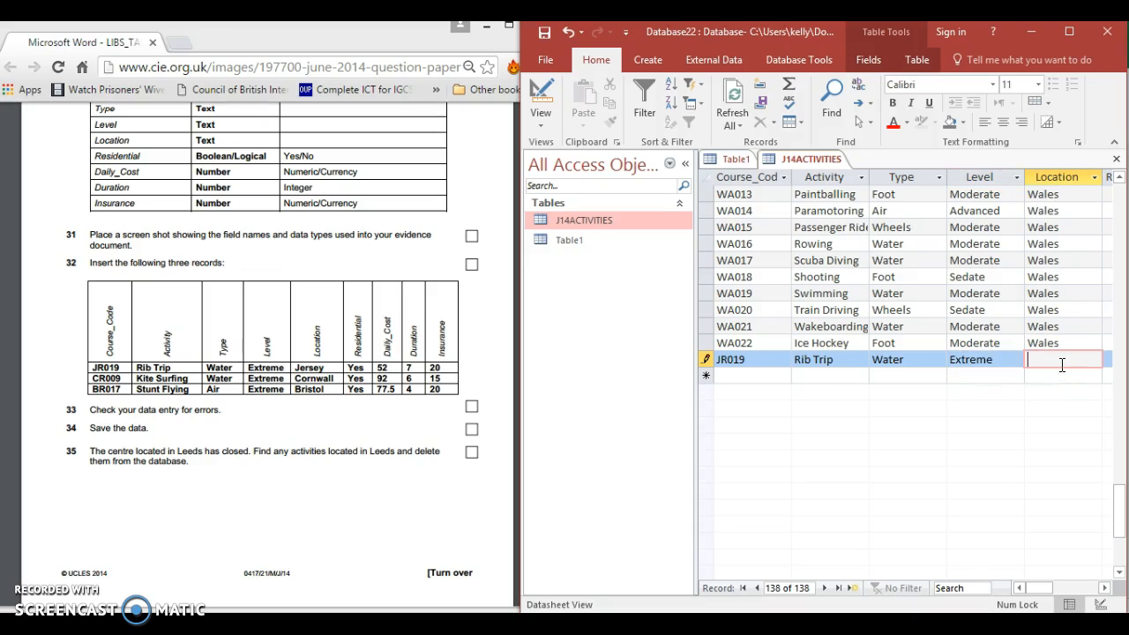
pyautogui.write('Jersey')
# Complete the JR019 record with Residential Yes, Daily_Cost 52, Duration 7 and Insurance 20
pyautogui.click(1105, 589)
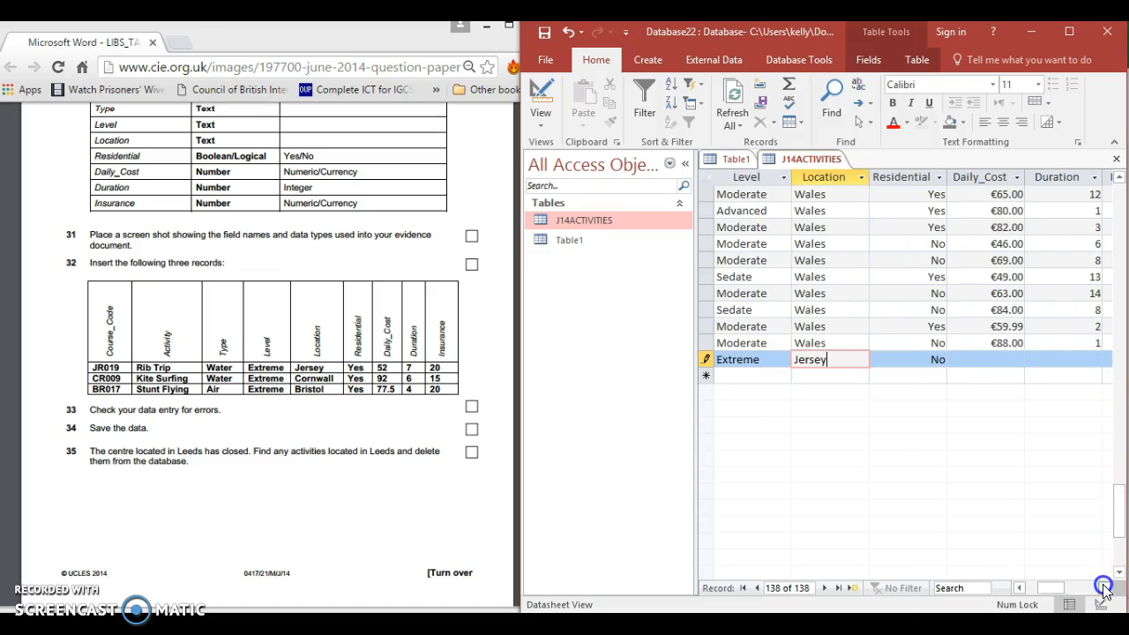
pyautogui.click(939, 358)
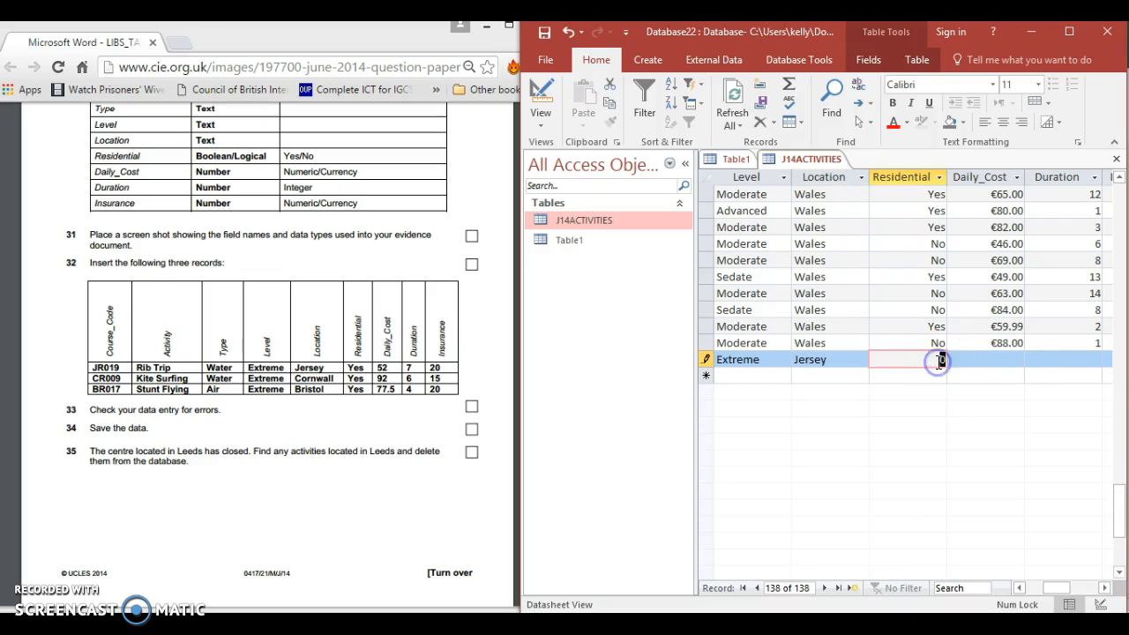
pyautogui.write('Yes')
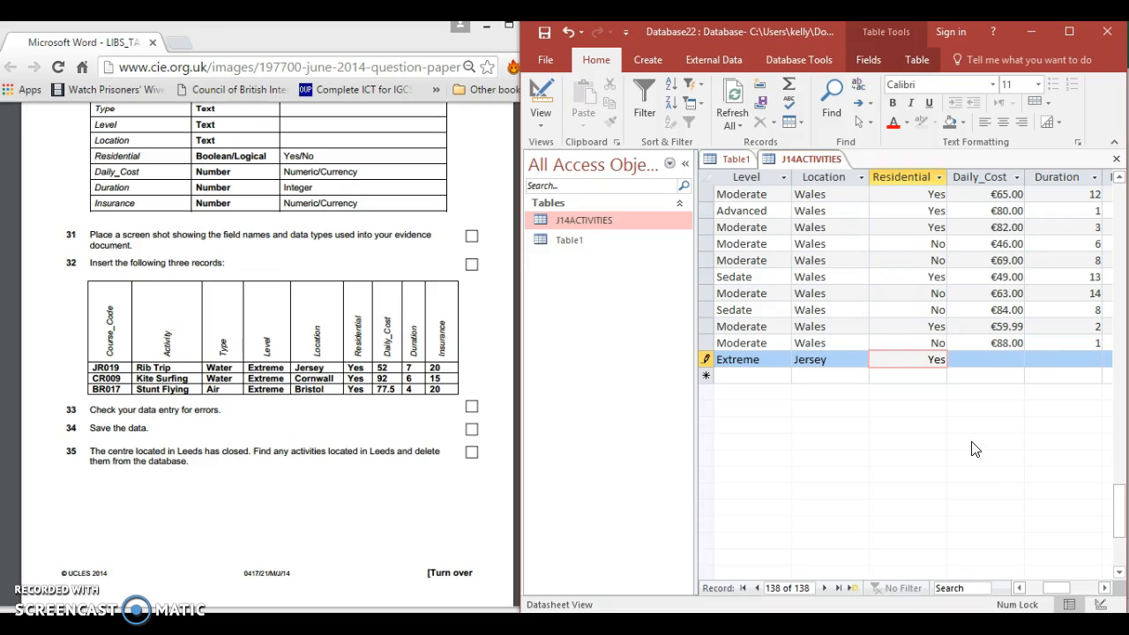
pyautogui.click(1014, 357)
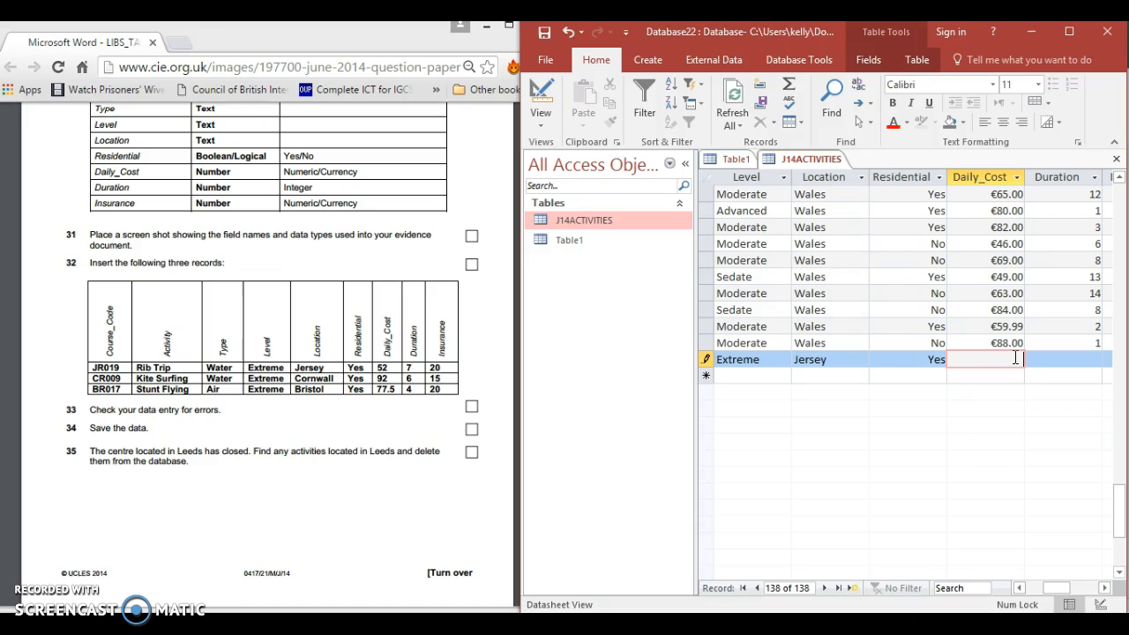
pyautogui.click(1052, 356)
pyautogui.write('7')
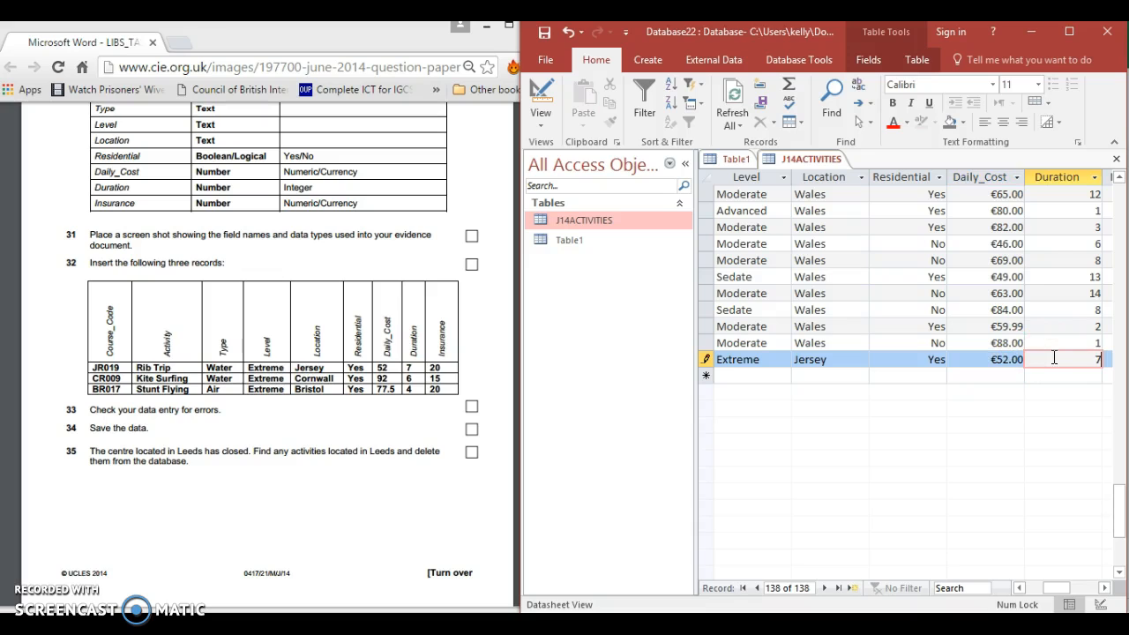
pyautogui.click(1103, 589)
pyautogui.click(1104, 588)
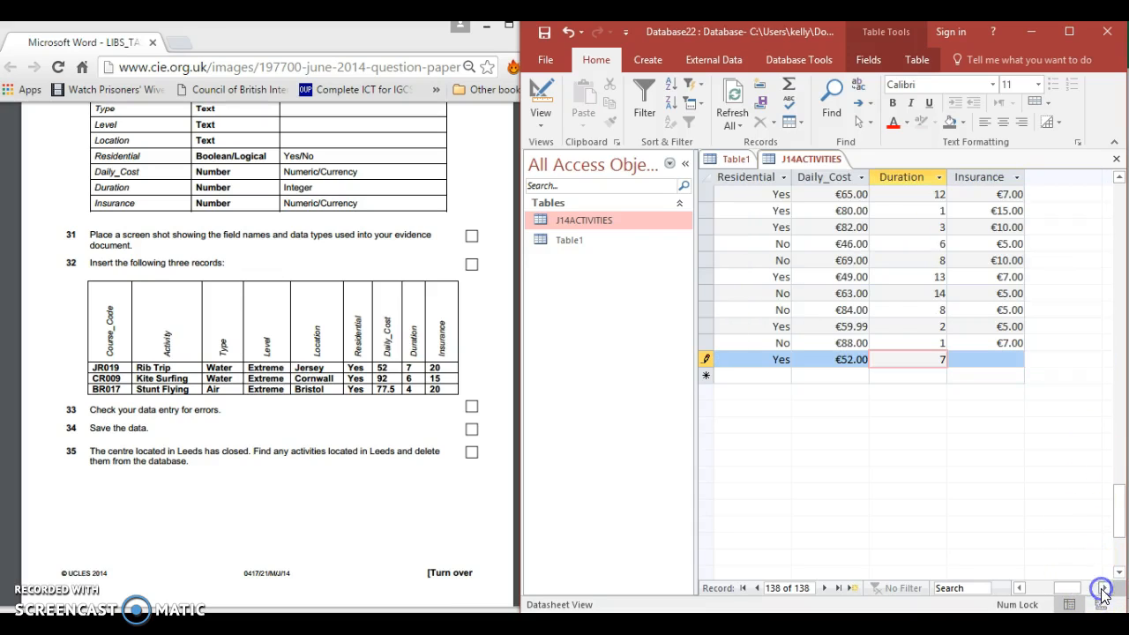
pyautogui.click(1016, 359)
pyautogui.write('20')
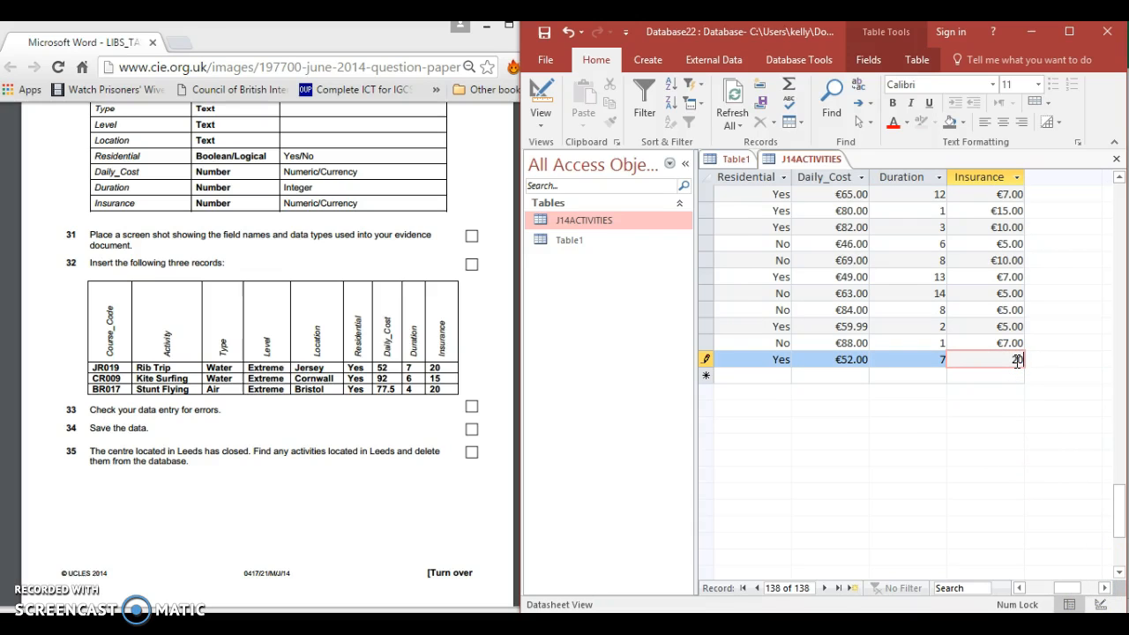
# Start a second new record below JR019 with Course_Code CR009 and Activity Kite Surfing
pyautogui.click(1018, 588)
pyautogui.click(1018, 589)
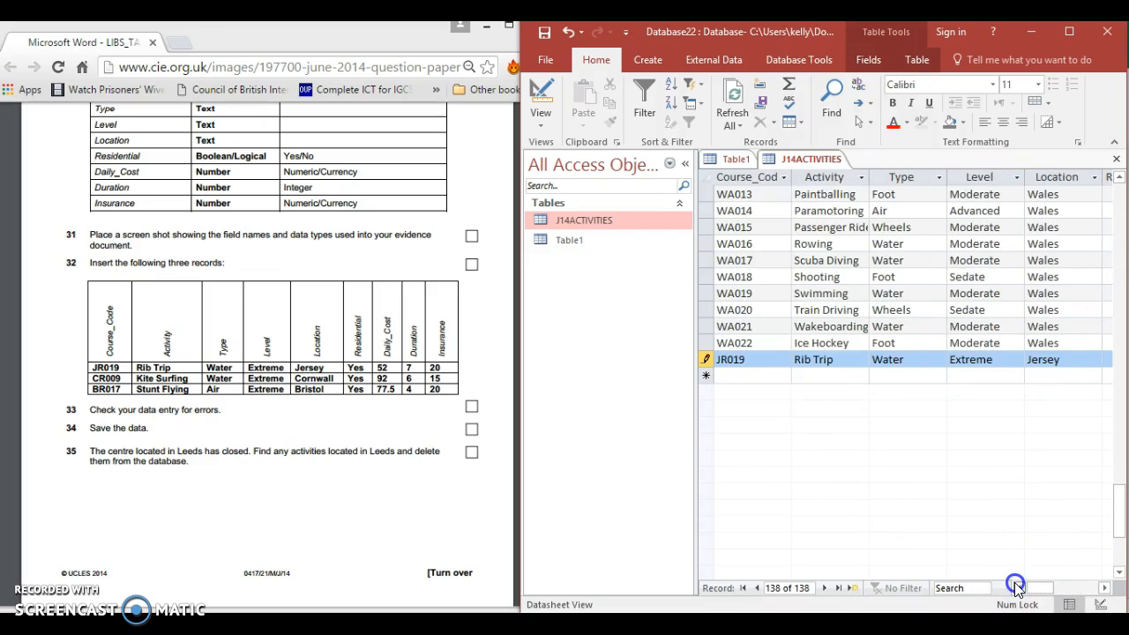
pyautogui.click(772, 375)
pyautogui.press('capslock')
pyautogui.write('CR')
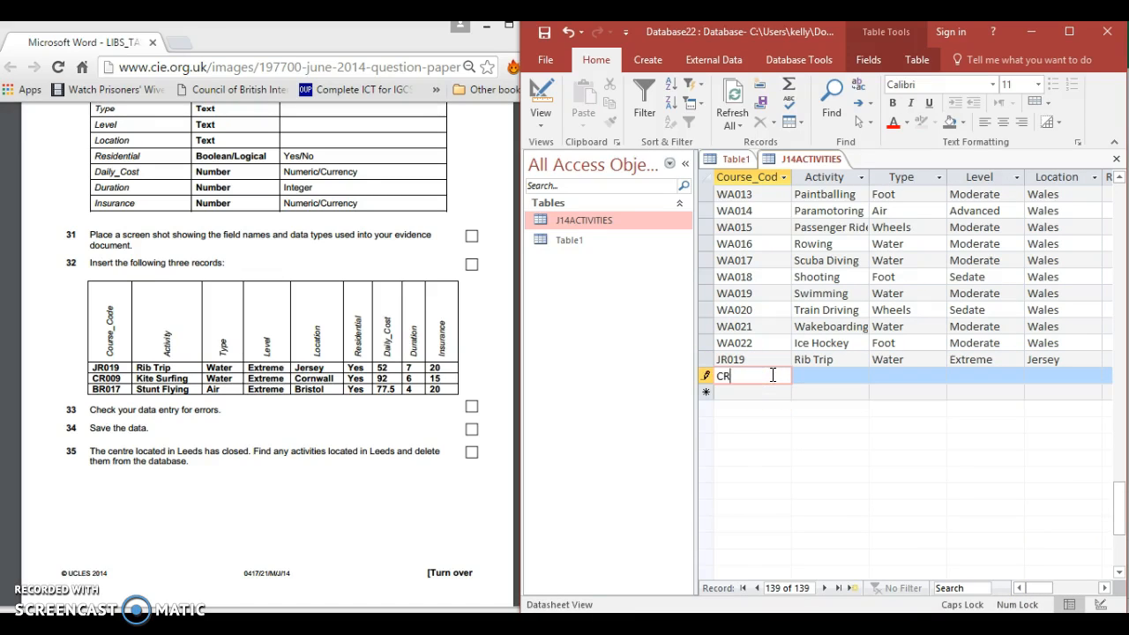
pyautogui.write('009')
pyautogui.click(802, 376)
pyautogui.press('capslock')
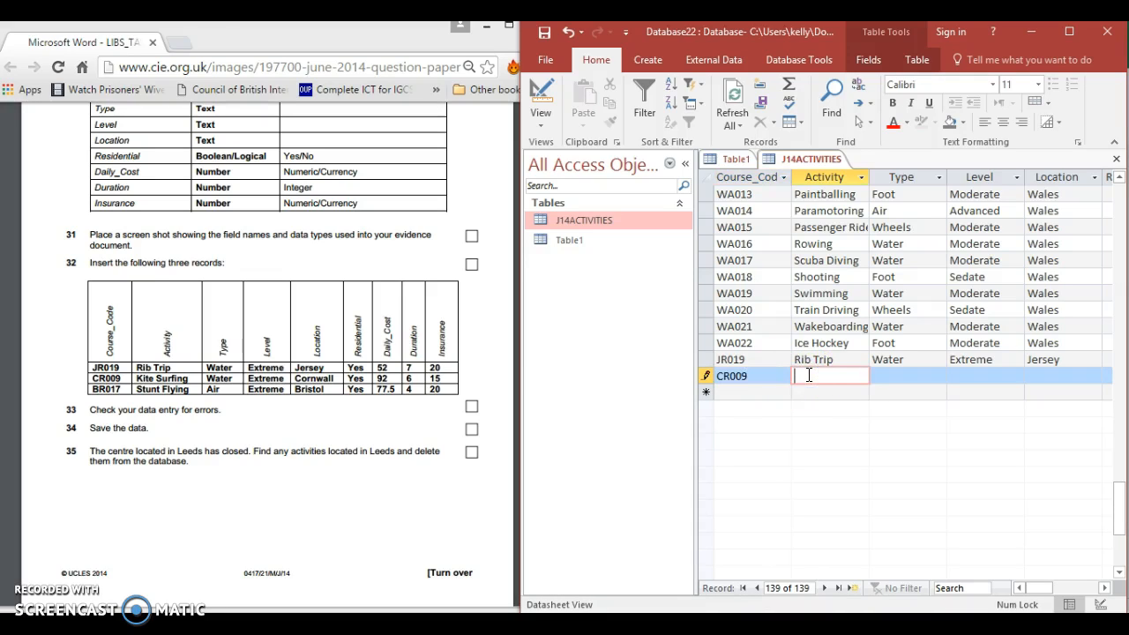
pyautogui.write('Kite Surfing')
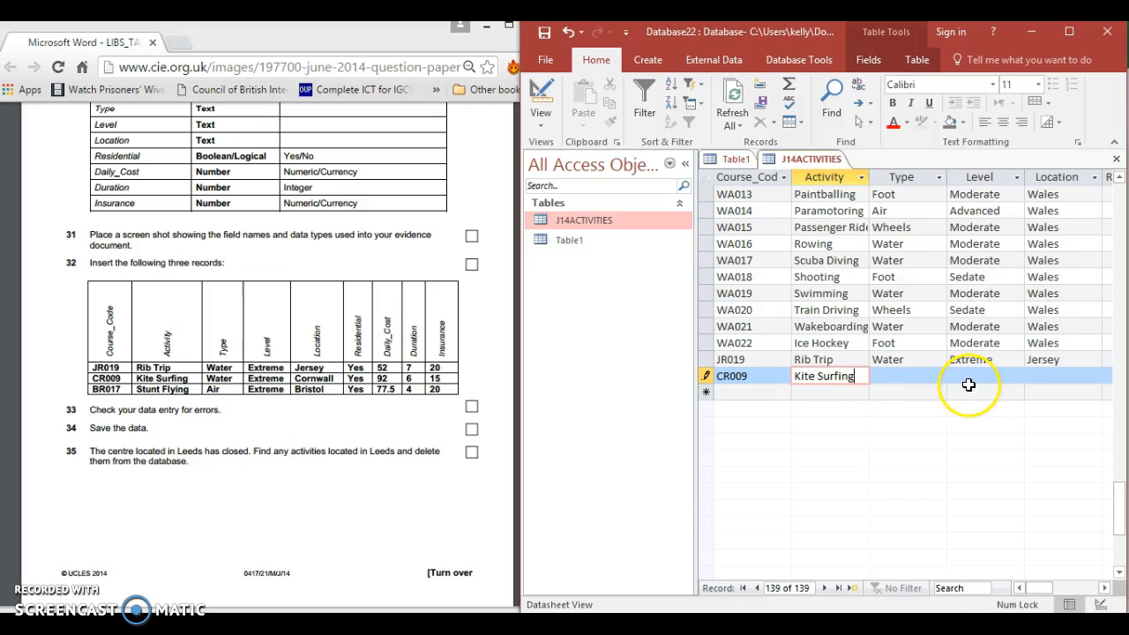
# Fill in the Kite Surfing record's Type as Water, Level as Extreme and Location as Cornwall
pyautogui.click(935, 380)
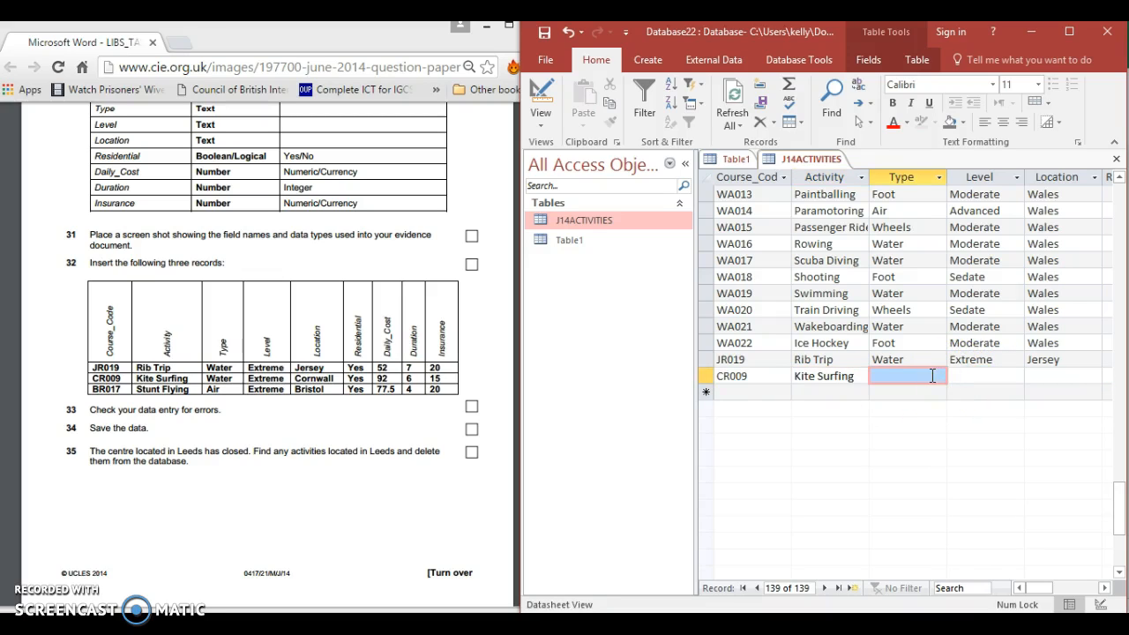
pyautogui.click(932, 377)
pyautogui.write('Wa')
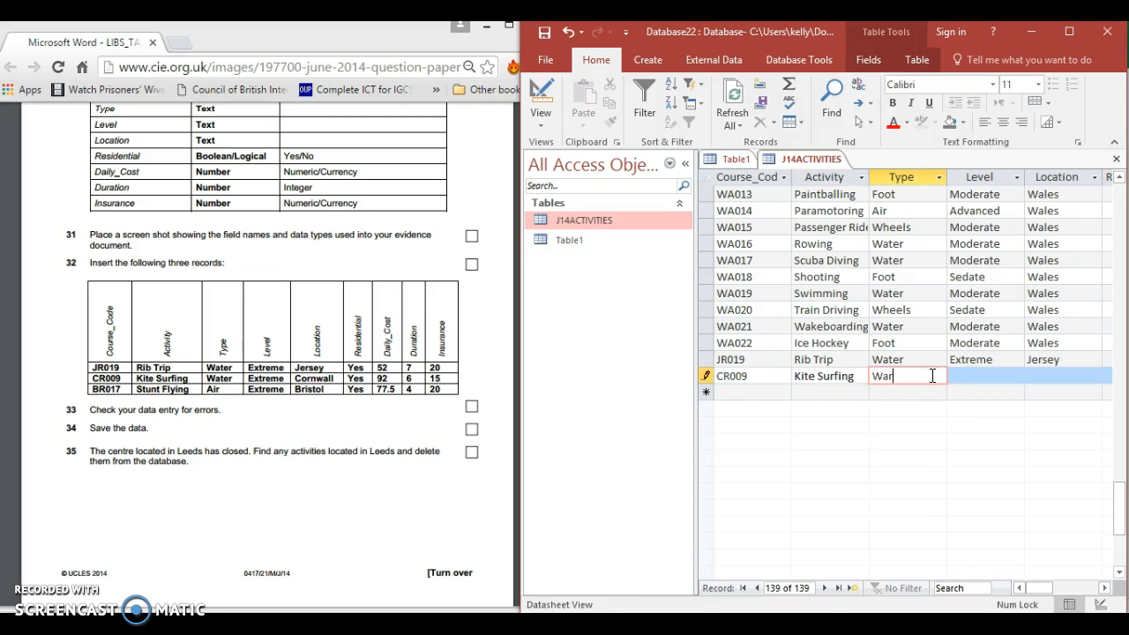
pyautogui.write('ter')
pyautogui.click(977, 375)
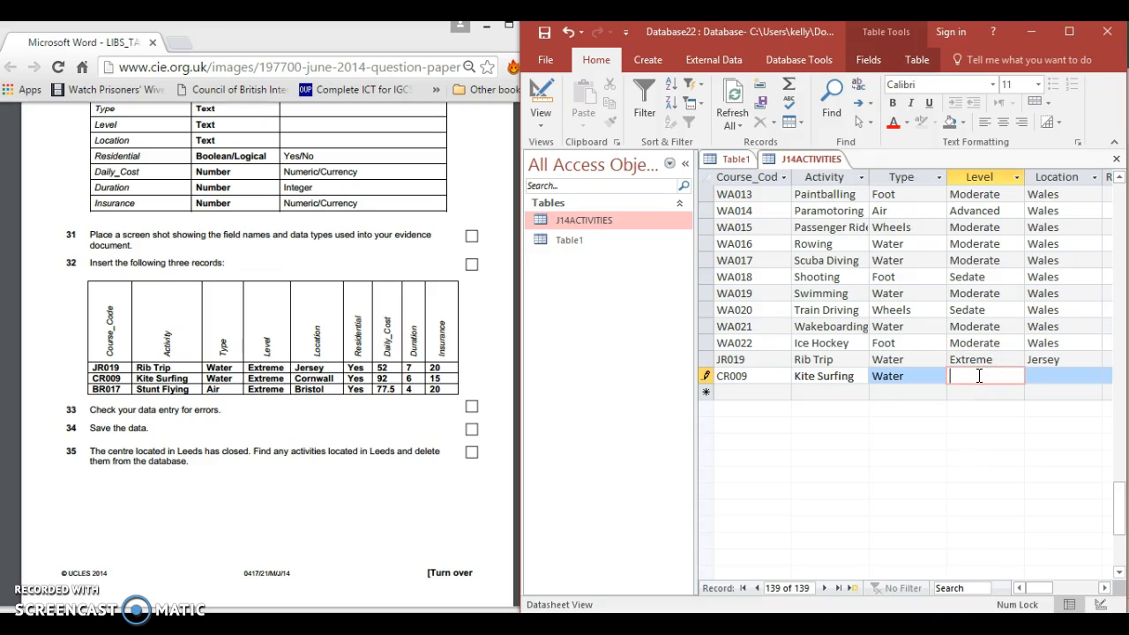
pyautogui.write('Extreme')
pyautogui.click(1044, 374)
pyautogui.write('Cornwall')
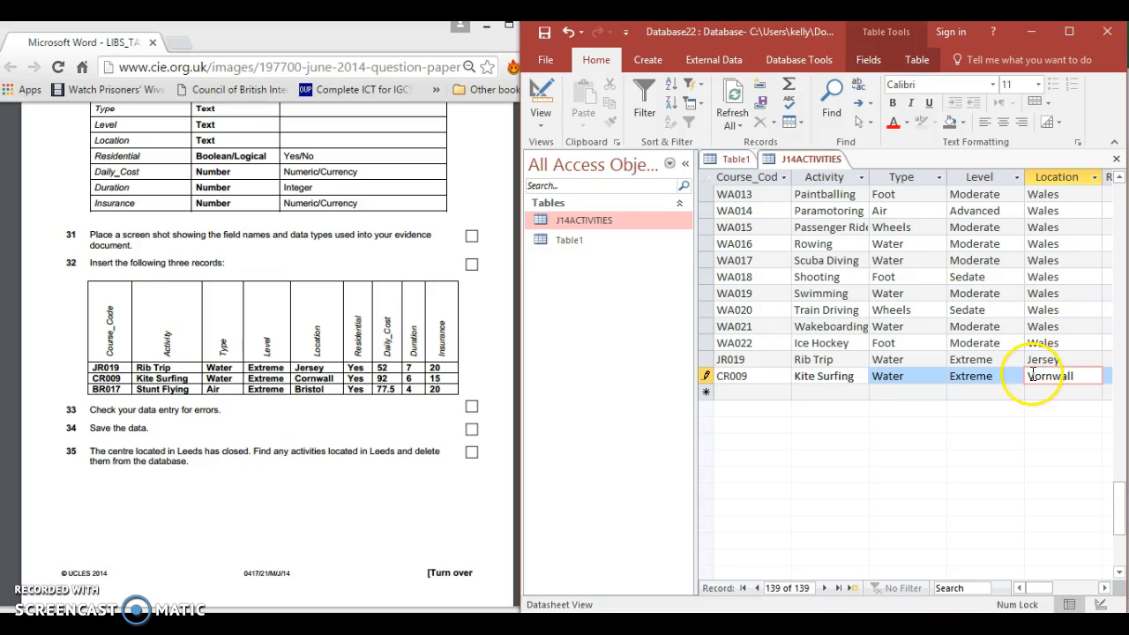
pyautogui.click(1033, 375)
pyautogui.press('BackSpace')
pyautogui.write('C')
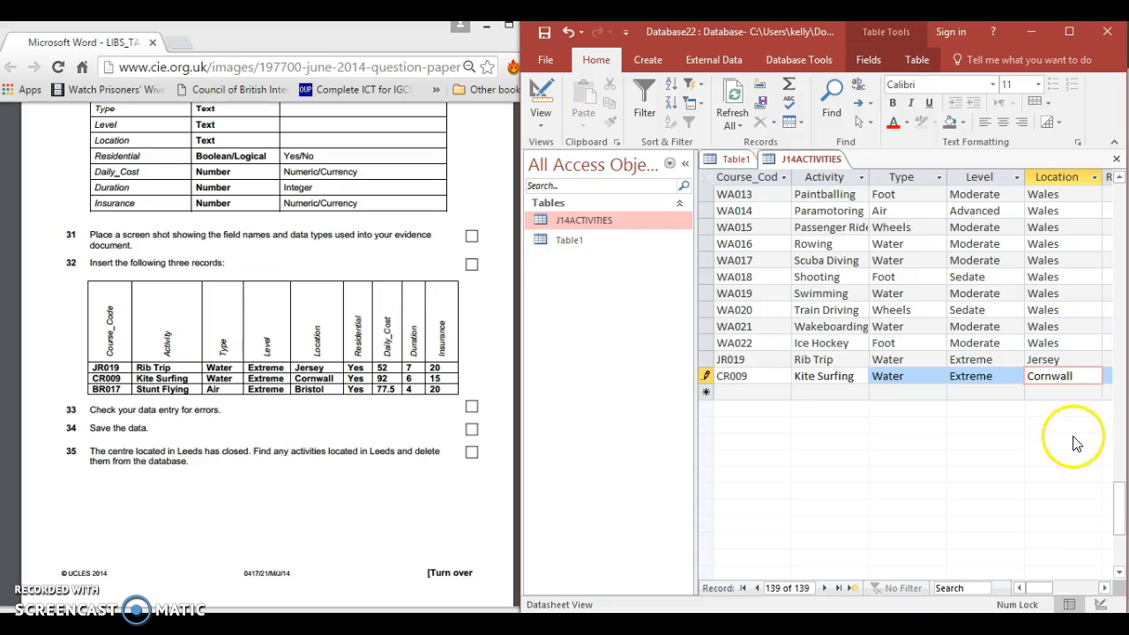
# Complete the Kite Surfing record with Residential Yes, Daily_Cost 92, Duration 6 and Insurance 15
pyautogui.click(1104, 588)
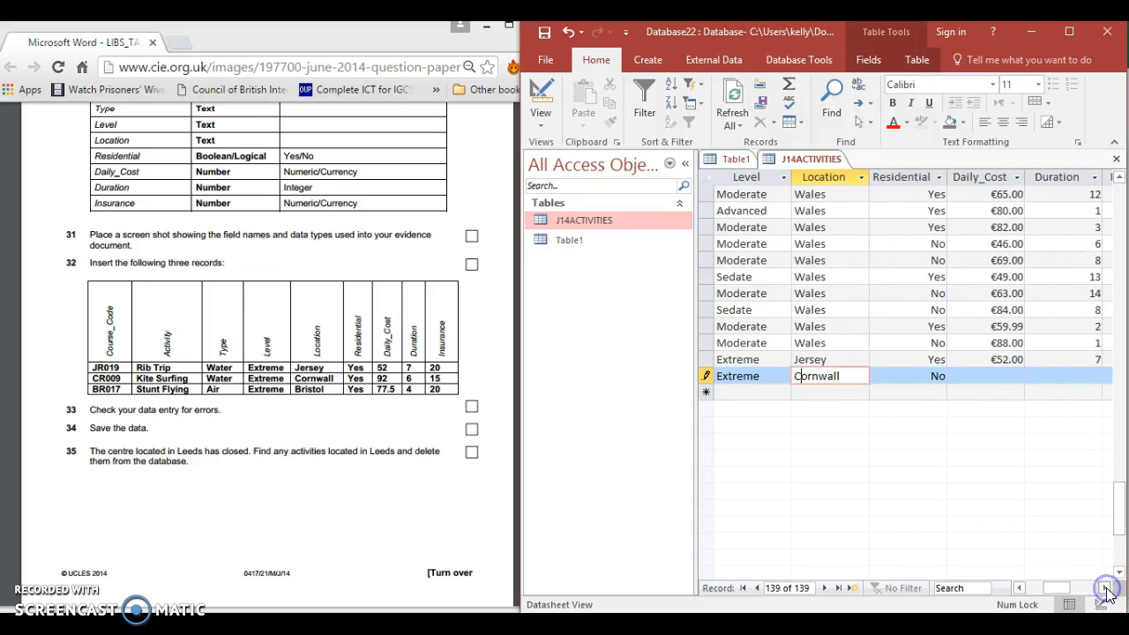
pyautogui.doubleClick(937, 376)
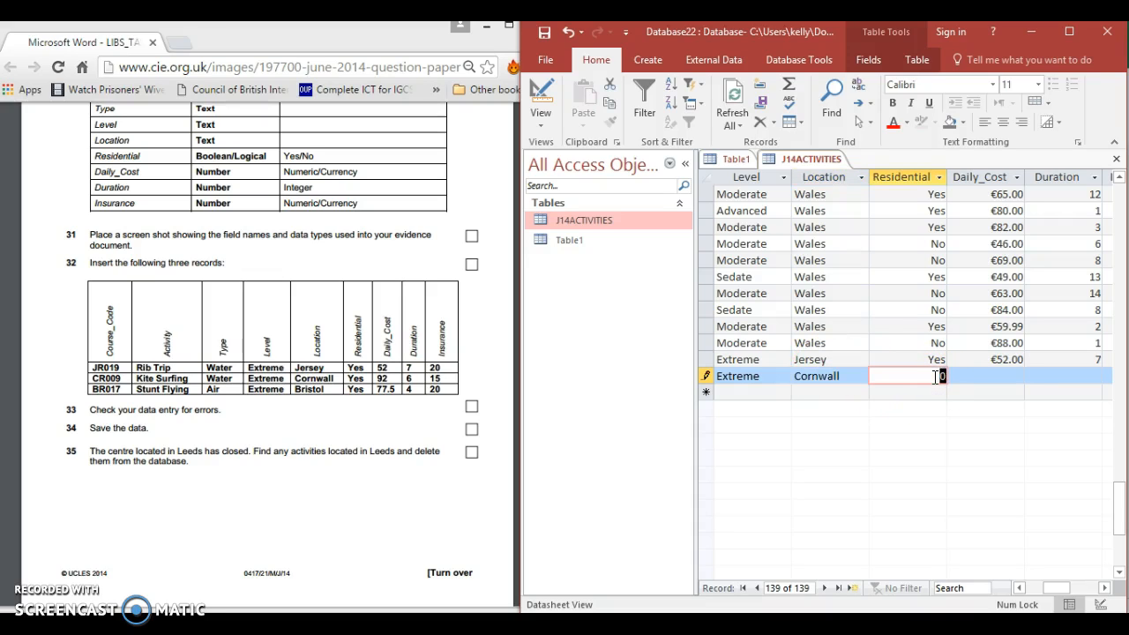
pyautogui.write('yes')
pyautogui.click(991, 375)
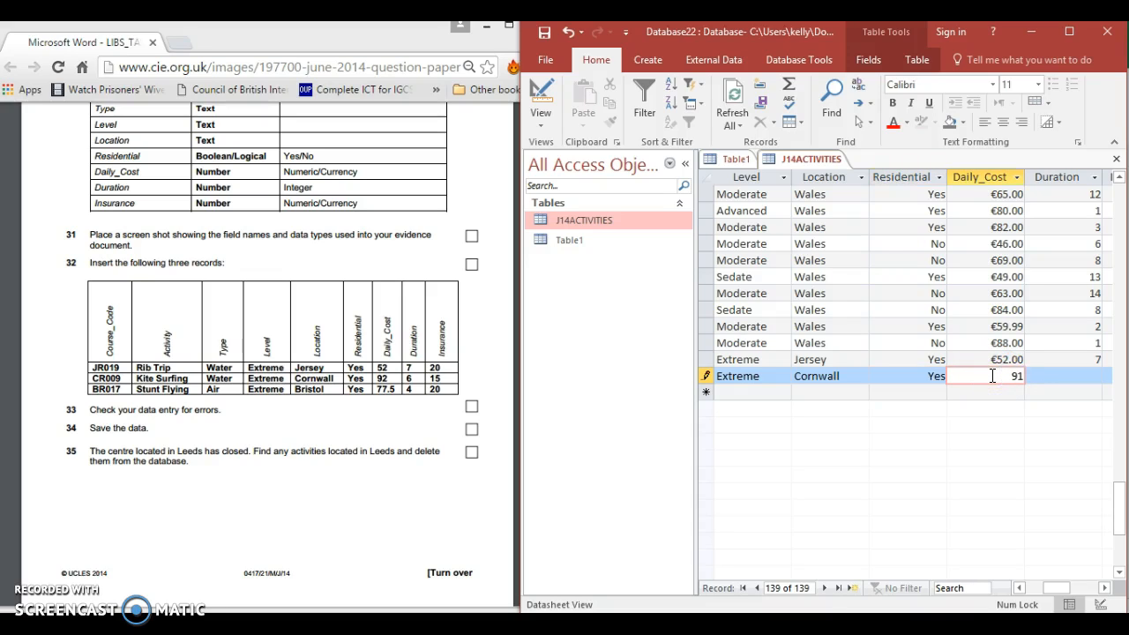
pyautogui.write('92')
pyautogui.click(1095, 376)
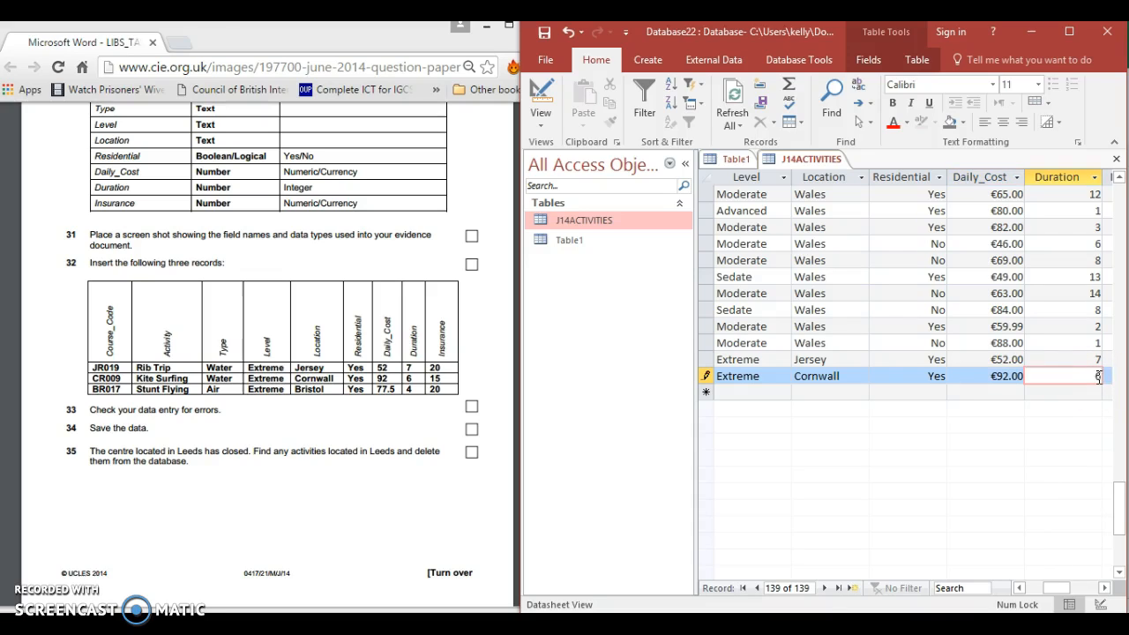
pyautogui.click(1109, 376)
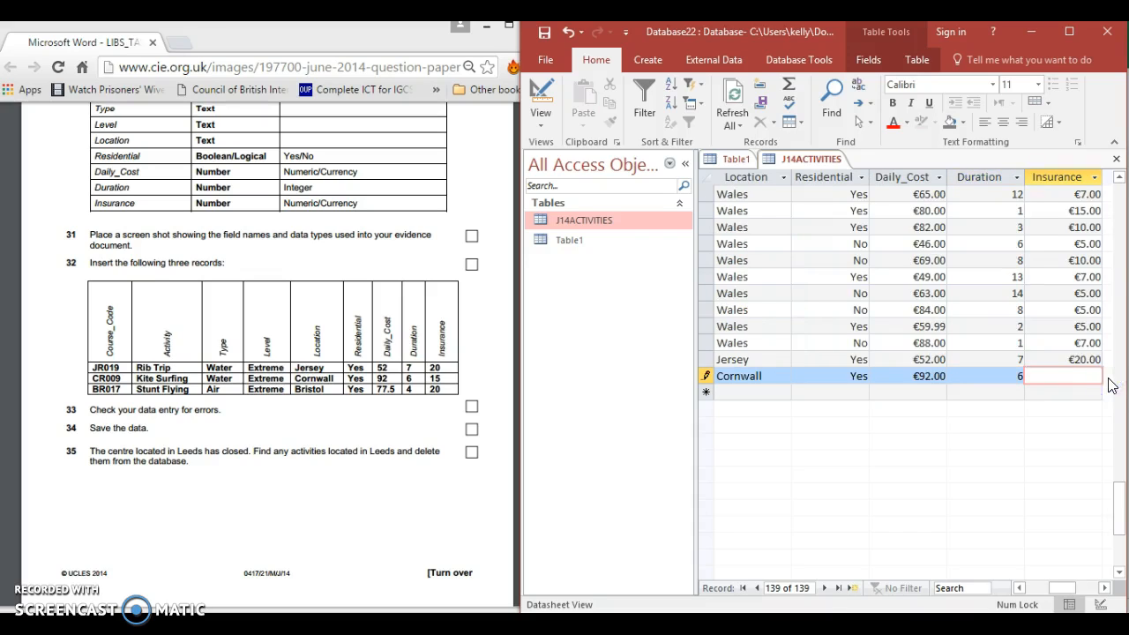
pyautogui.write('1')
pyautogui.write('5')
# Start a third new record below CR009 with Course_Code BR017 and Activity Stunt Flying
pyautogui.click(1039, 588)
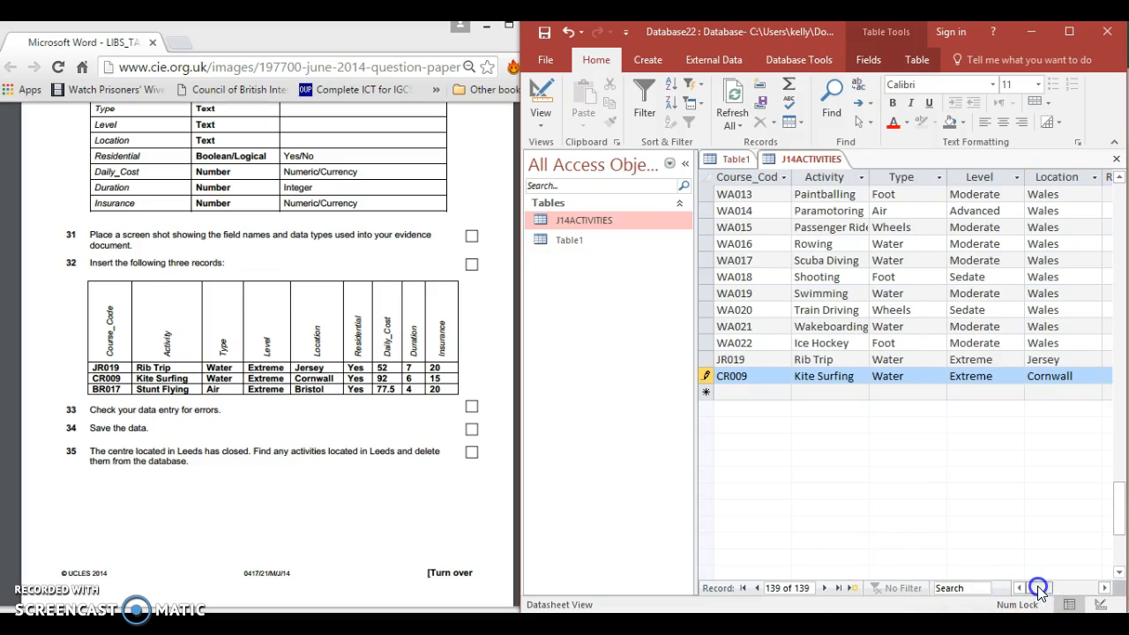
pyautogui.click(760, 397)
pyautogui.write('BR017')
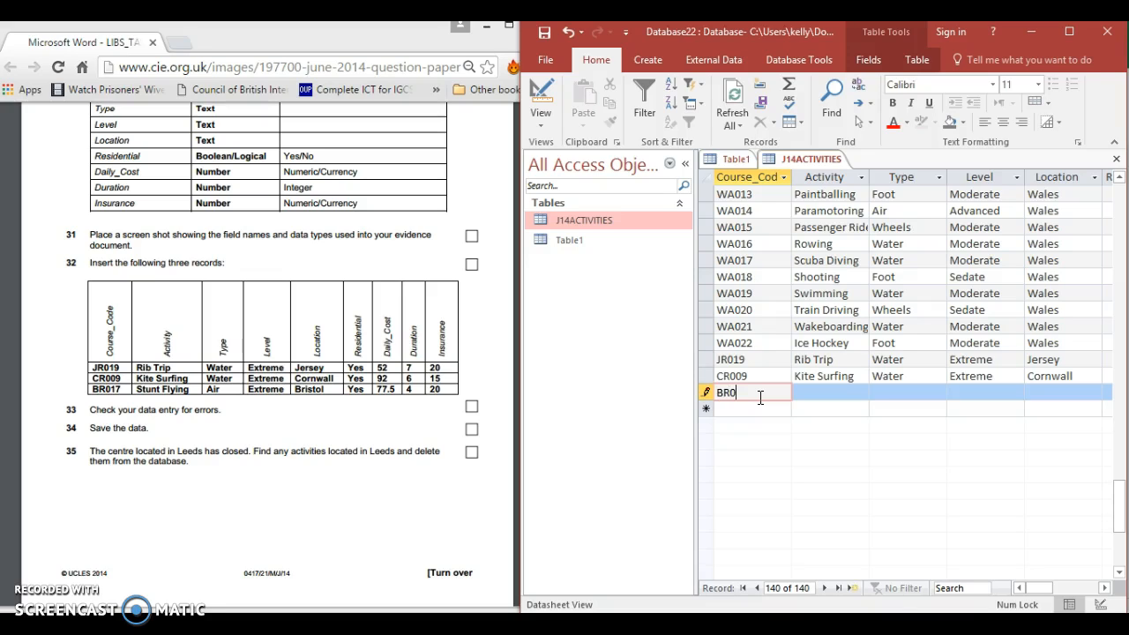
pyautogui.click(811, 395)
pyautogui.write('Stunt')
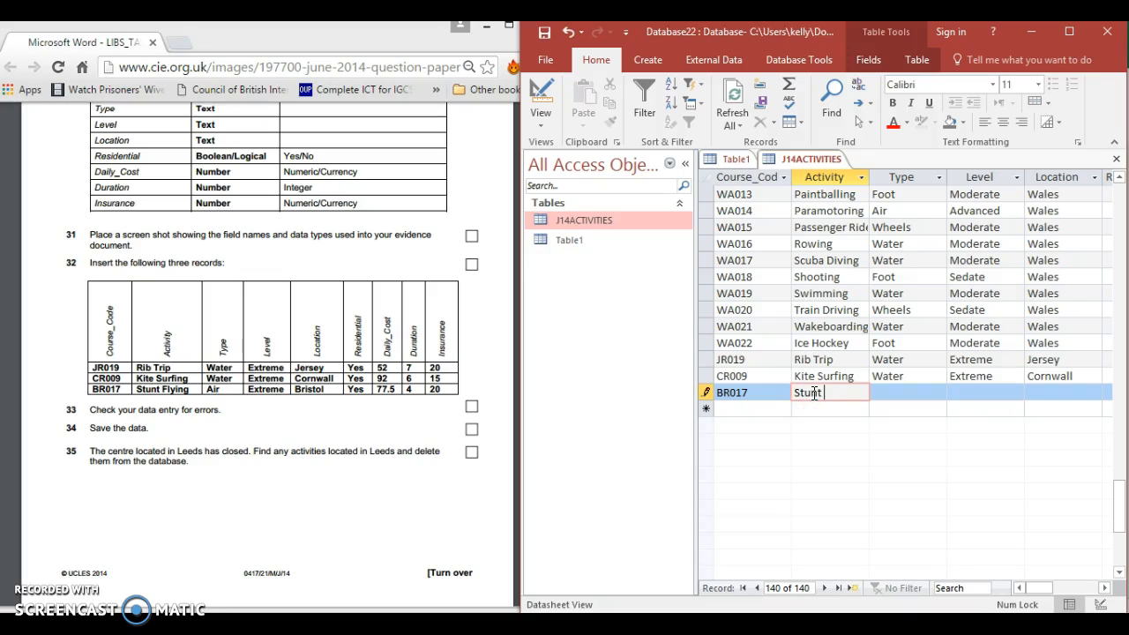
pyautogui.write(' Flyinhg')
pyautogui.press('BackSpace')
pyautogui.press('BackSpace')
# Fill in the BR017 record's Type as Air, Level as Extreme and Location as Bristol
pyautogui.click(911, 397)
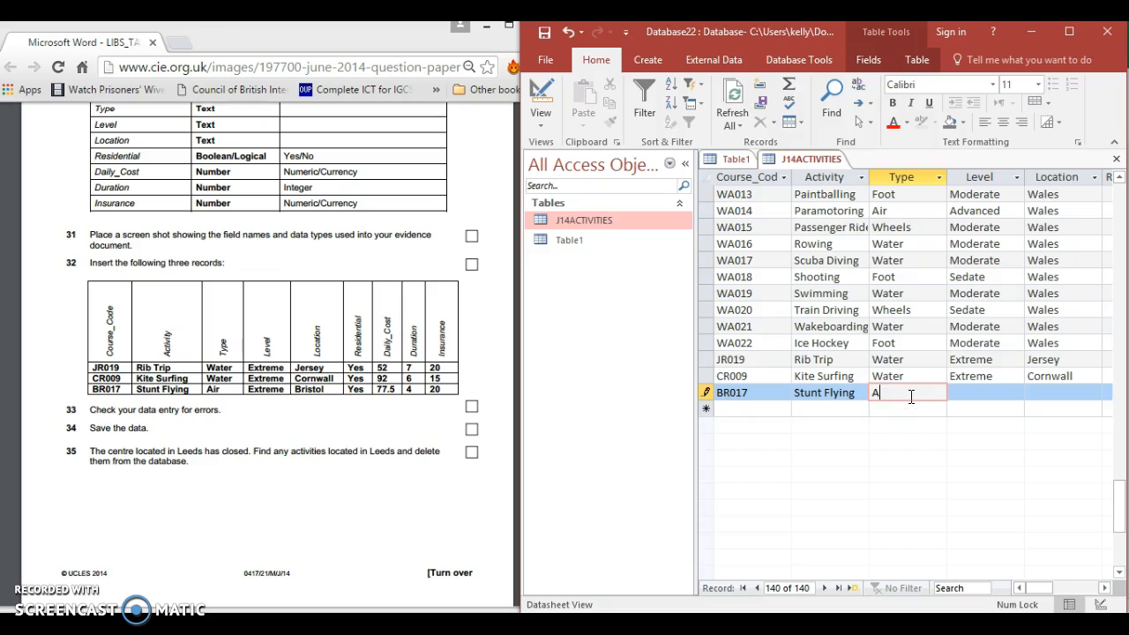
pyautogui.click(981, 392)
pyautogui.write('Extreme')
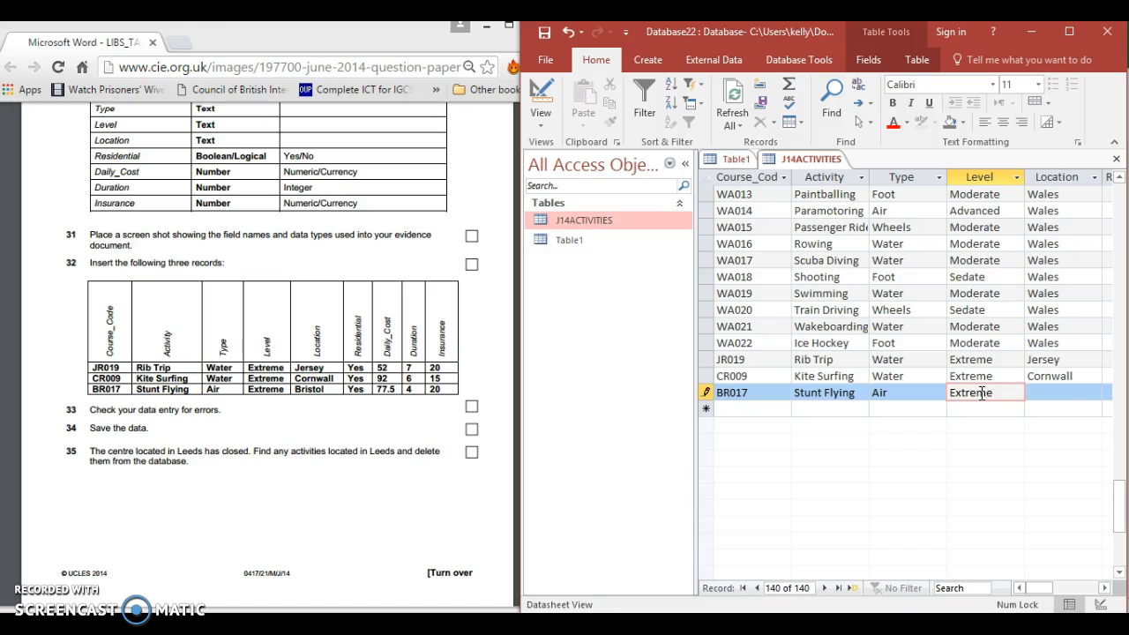
pyautogui.click(1049, 391)
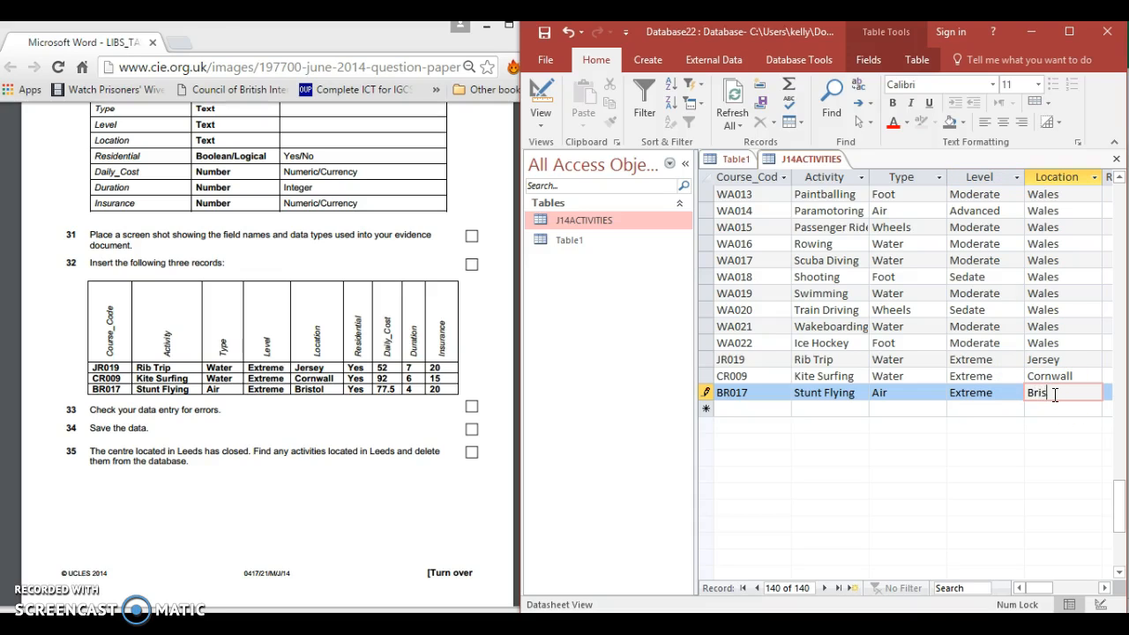
pyautogui.write('Bristol')
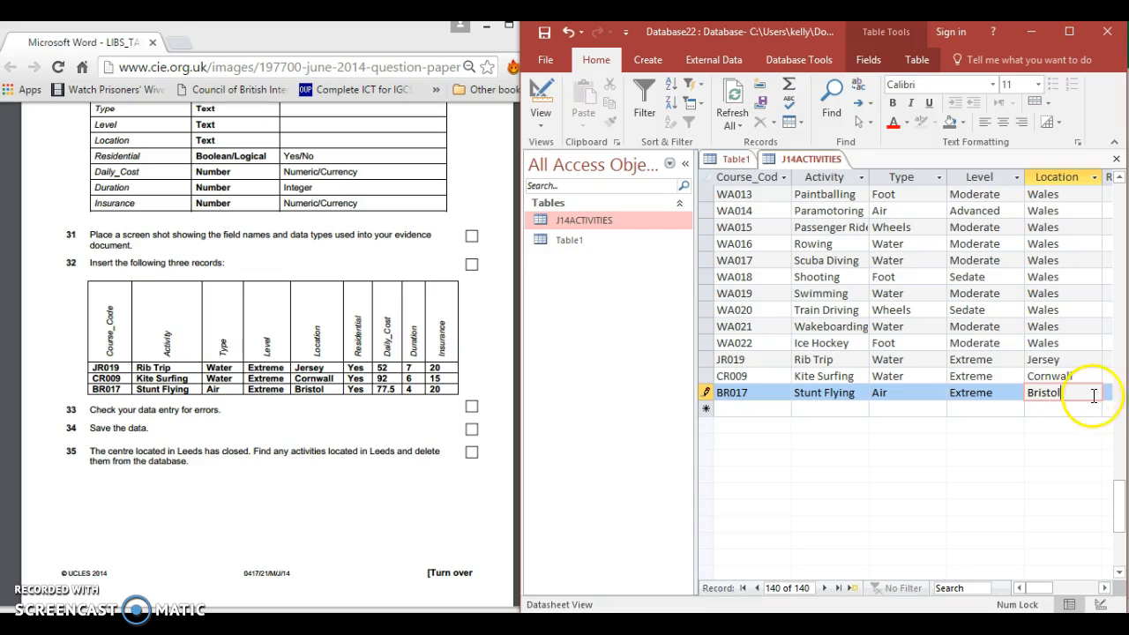
# Complete the Stunt Flying record with Residential Yes, Daily_Cost 77.5, Duration 4 and Insurance 20
pyautogui.press('Tab')
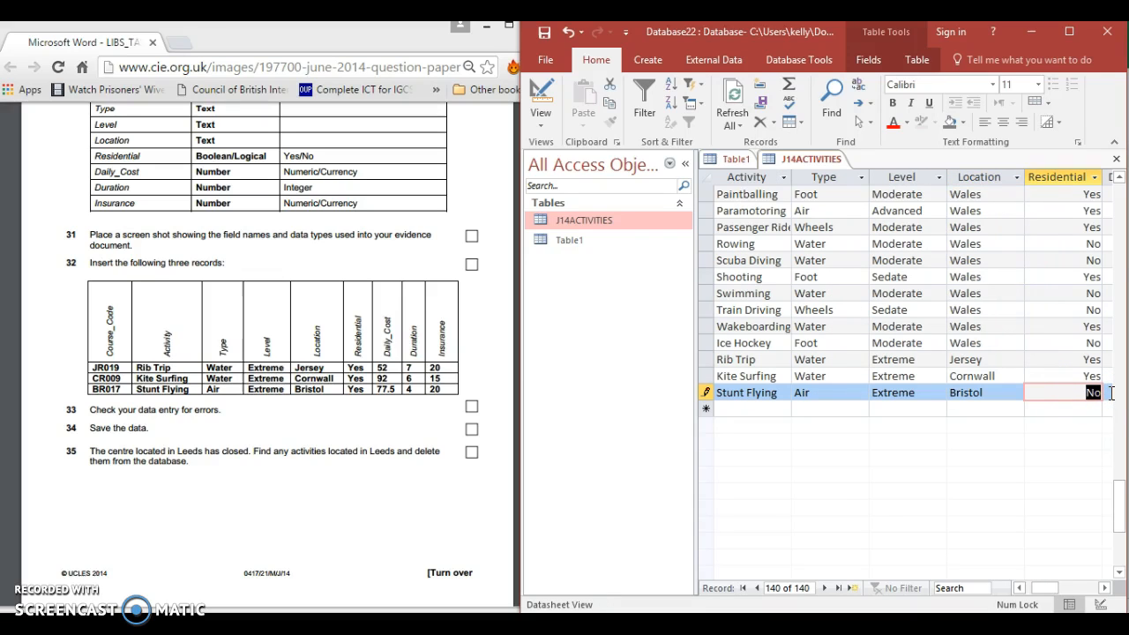
pyautogui.write('yes')
pyautogui.press('Tab')
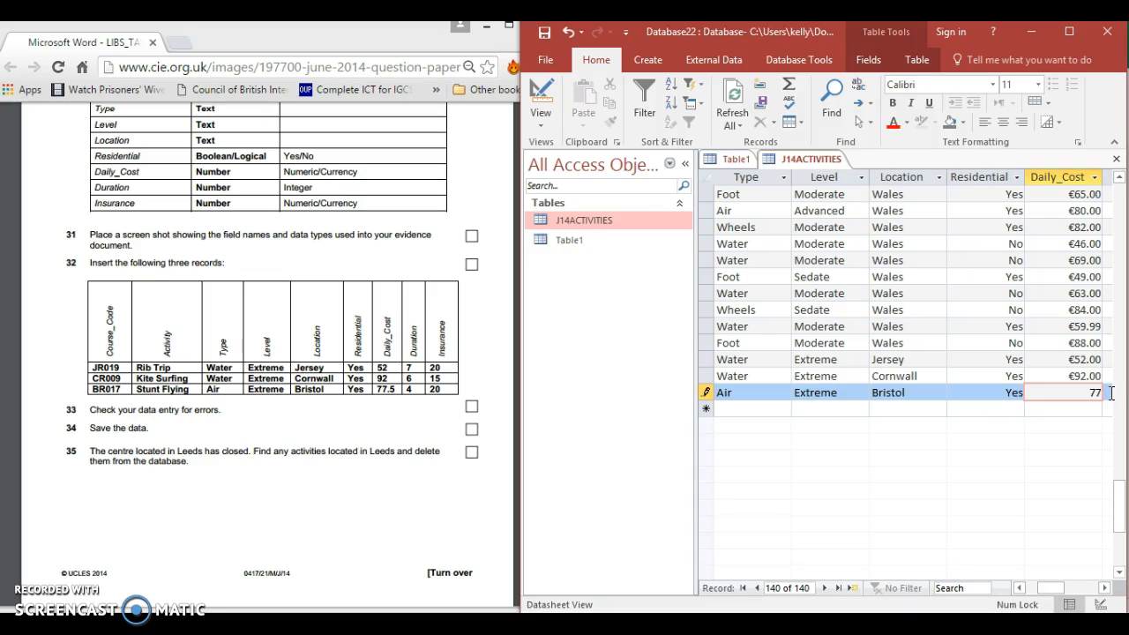
pyautogui.write('77.5')
pyautogui.press('Tab')
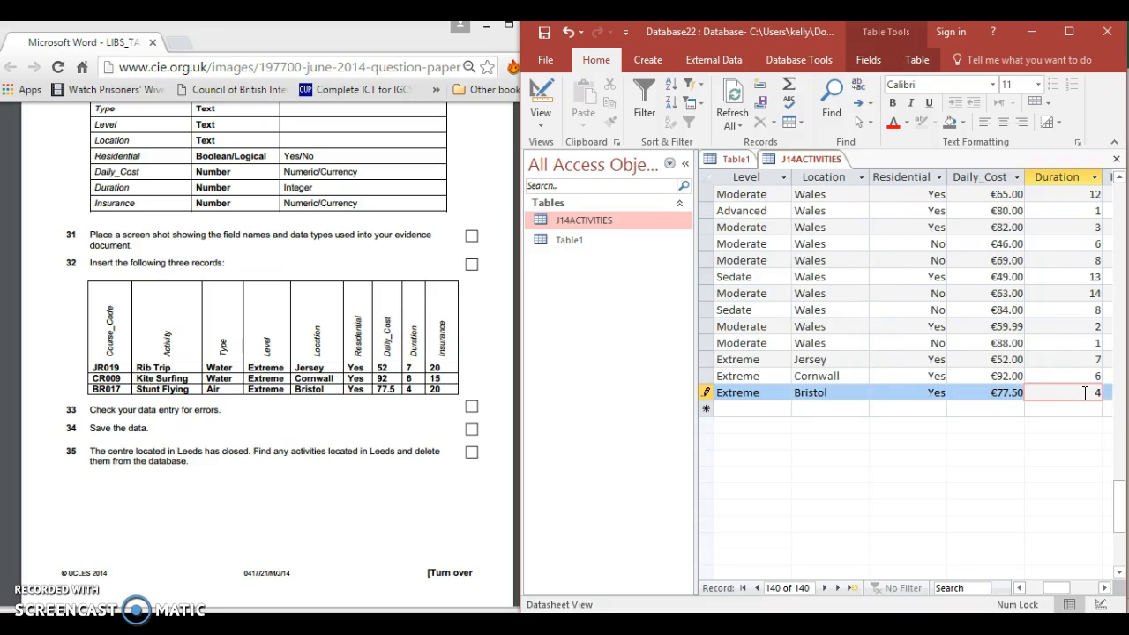
pyautogui.click(1109, 392)
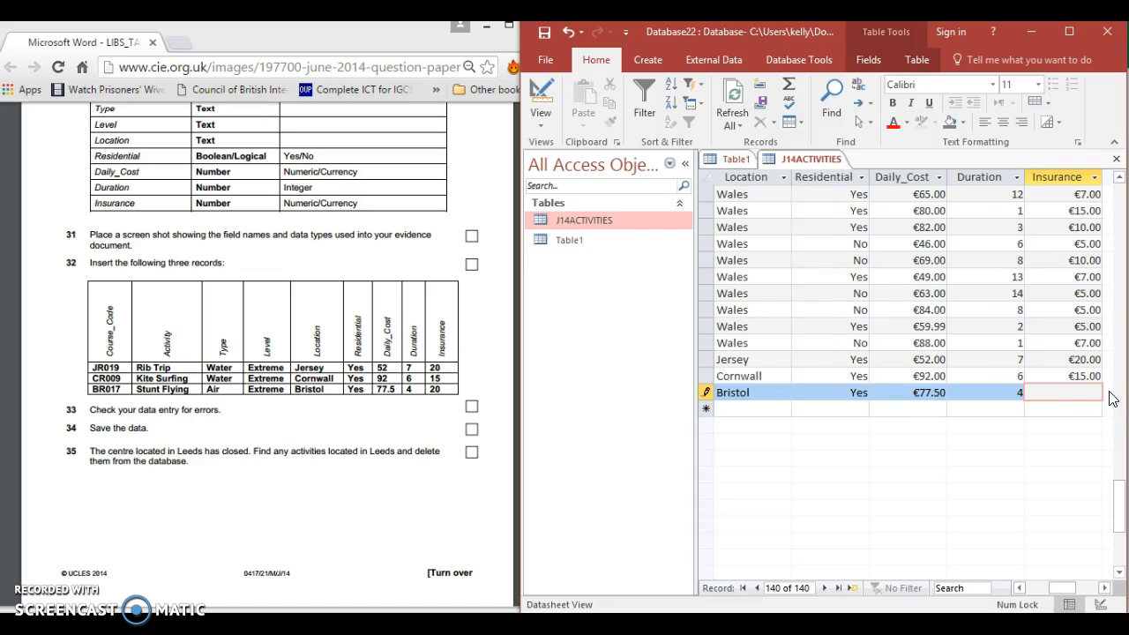
pyautogui.click(801, 355)
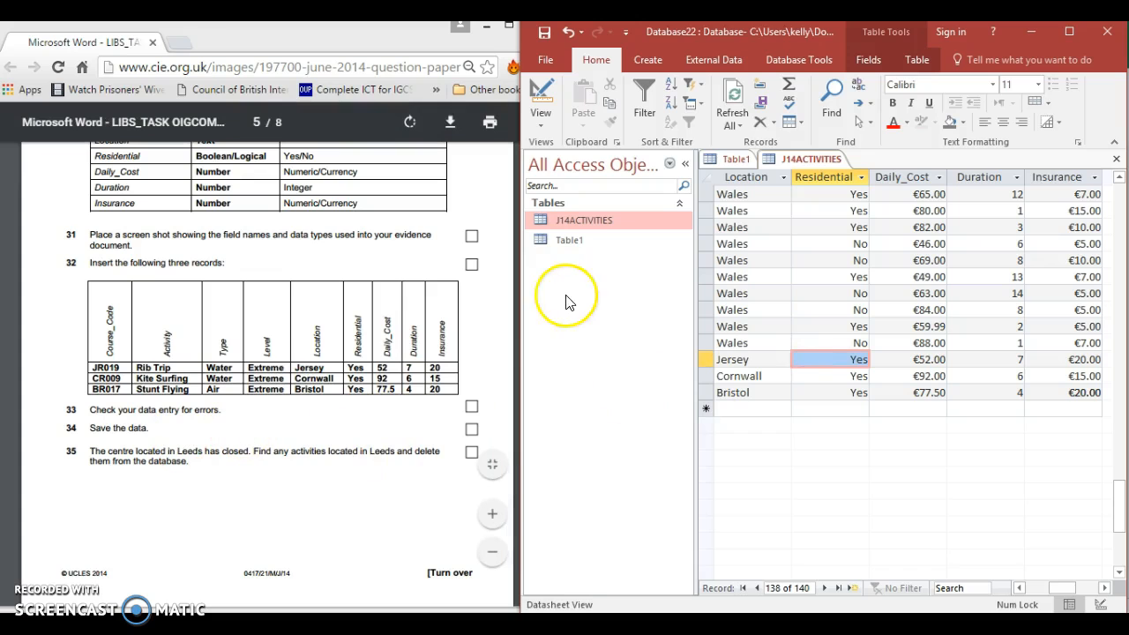
# Check the field names and data types of J14ACTIVITIES in Design view and return to the datasheet
pyautogui.click(540, 94)
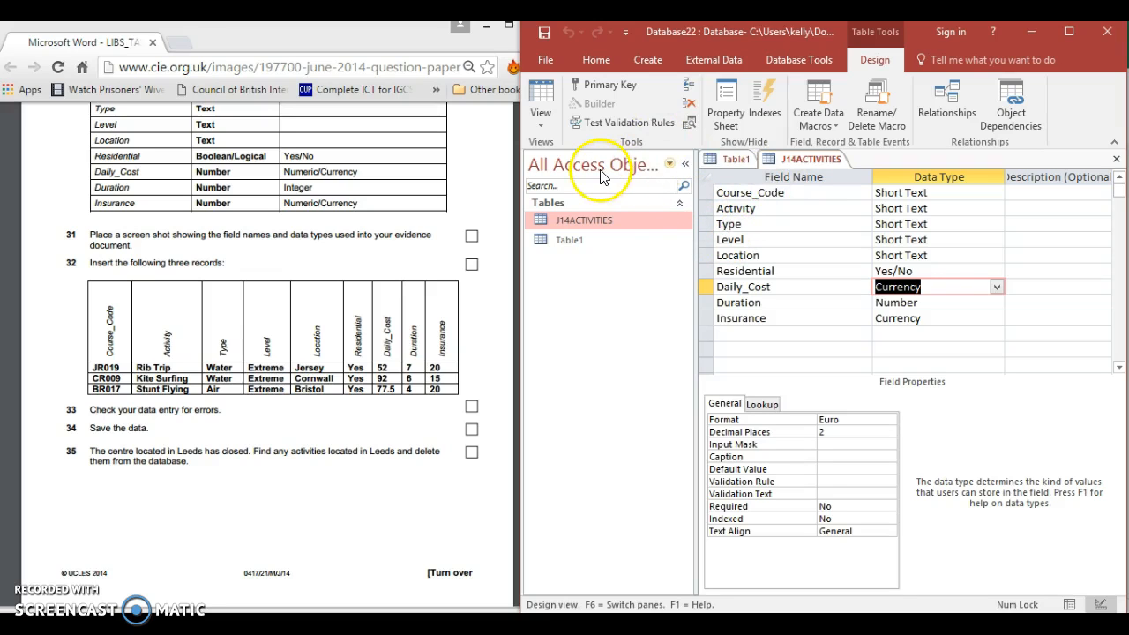
pyautogui.click(536, 98)
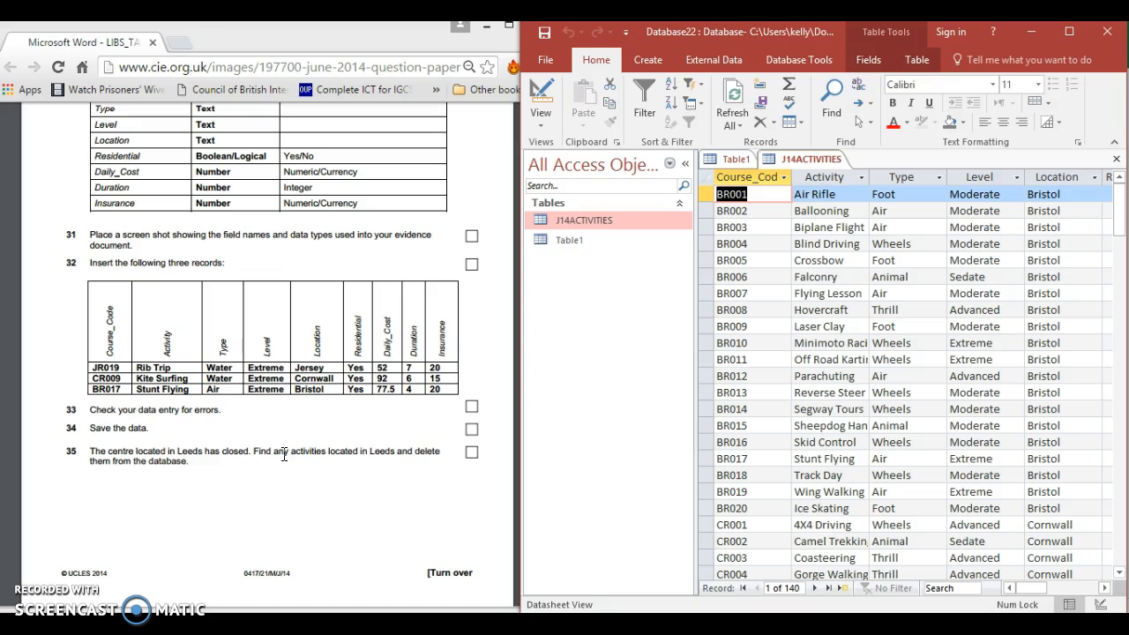
pyautogui.click(648, 113)
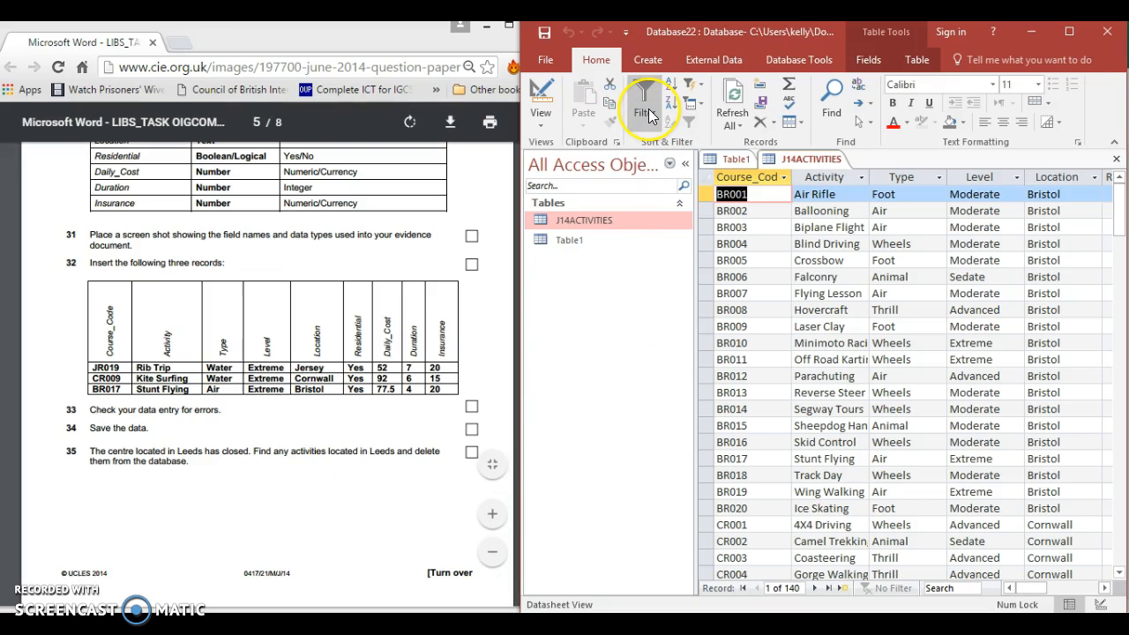
pyautogui.click(648, 113)
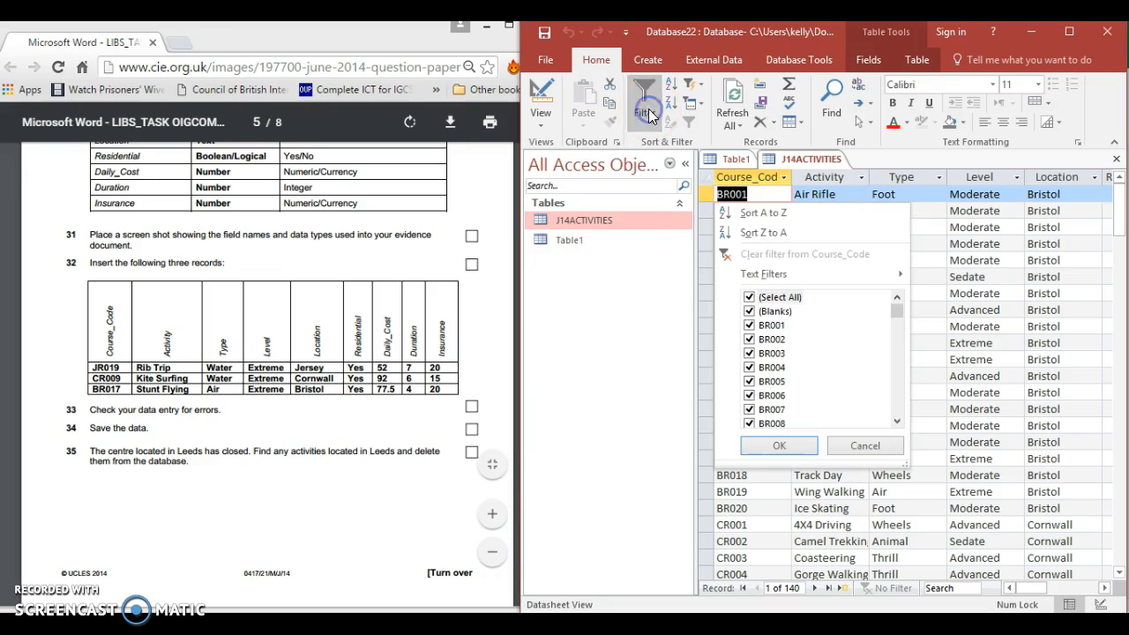
pyautogui.click(1003, 277)
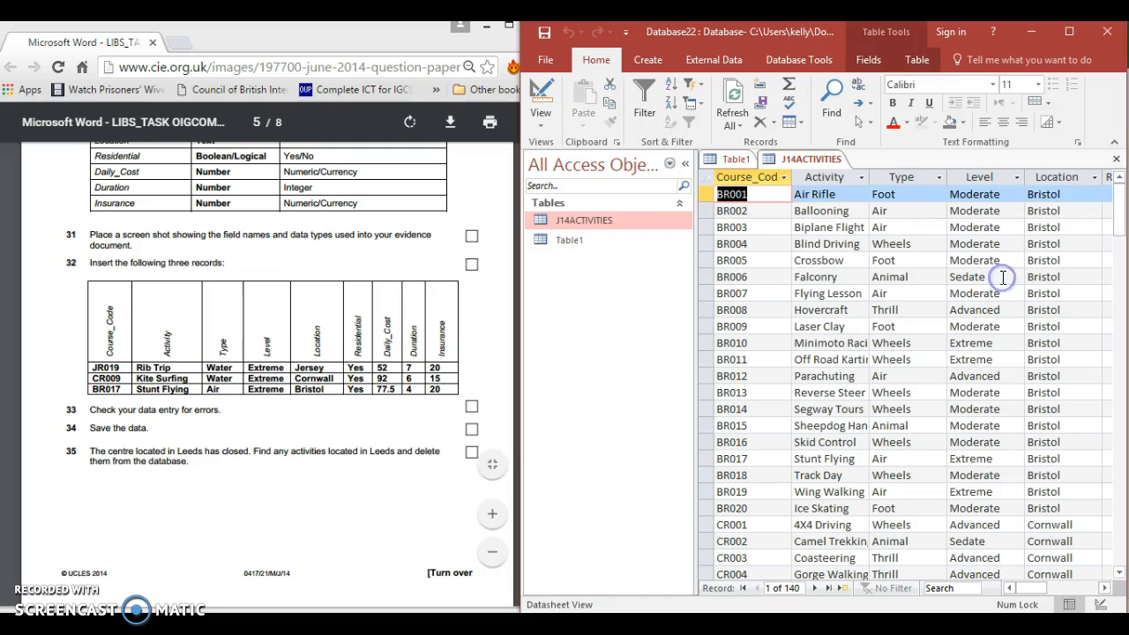
# Filter J14ACTIVITIES by Location to show only the Leeds activities
pyautogui.click(1095, 178)
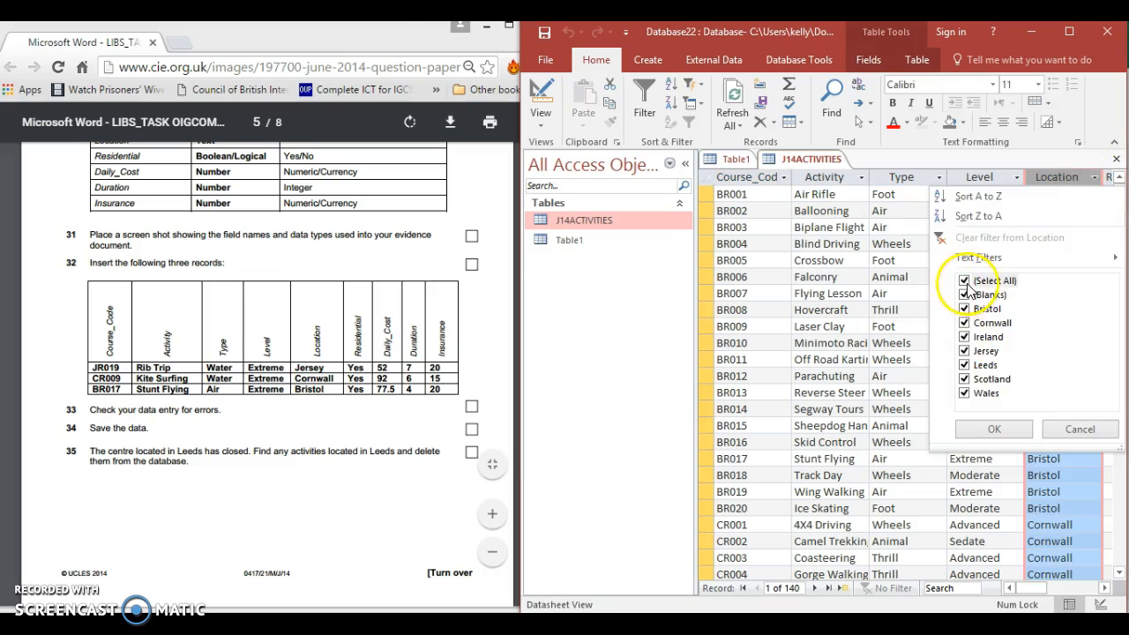
pyautogui.click(966, 280)
pyautogui.click(964, 364)
pyautogui.click(981, 429)
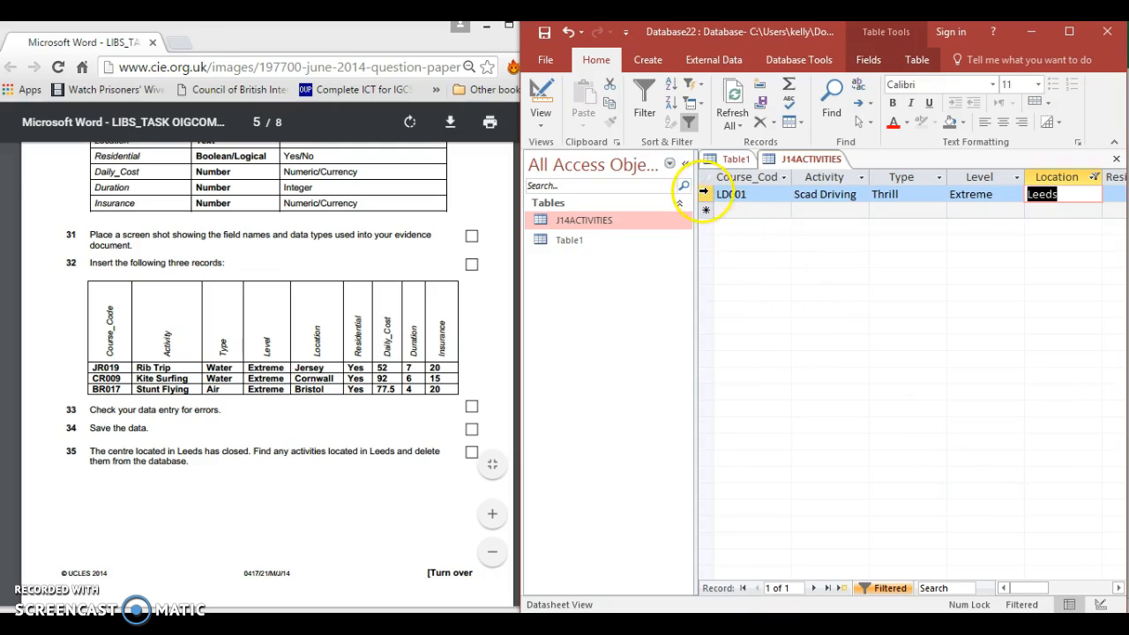
# Delete the Leeds record LD001 for Scad Driving from the table
pyautogui.click(702, 194)
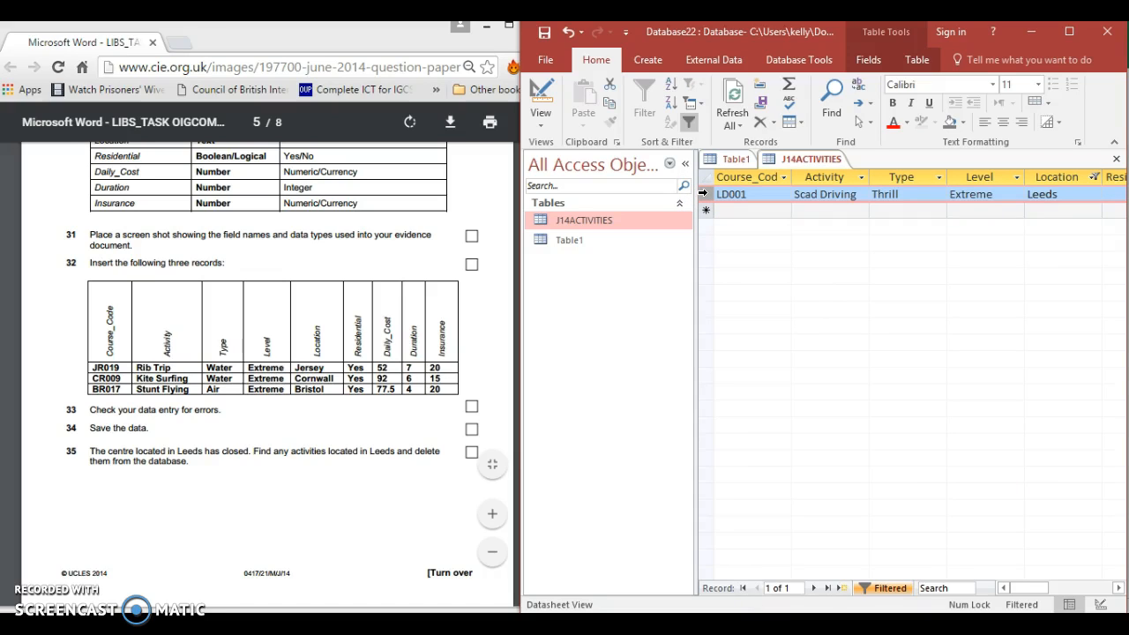
pyautogui.moveTo(1021, 588); pyautogui.dragTo(1021, 589)
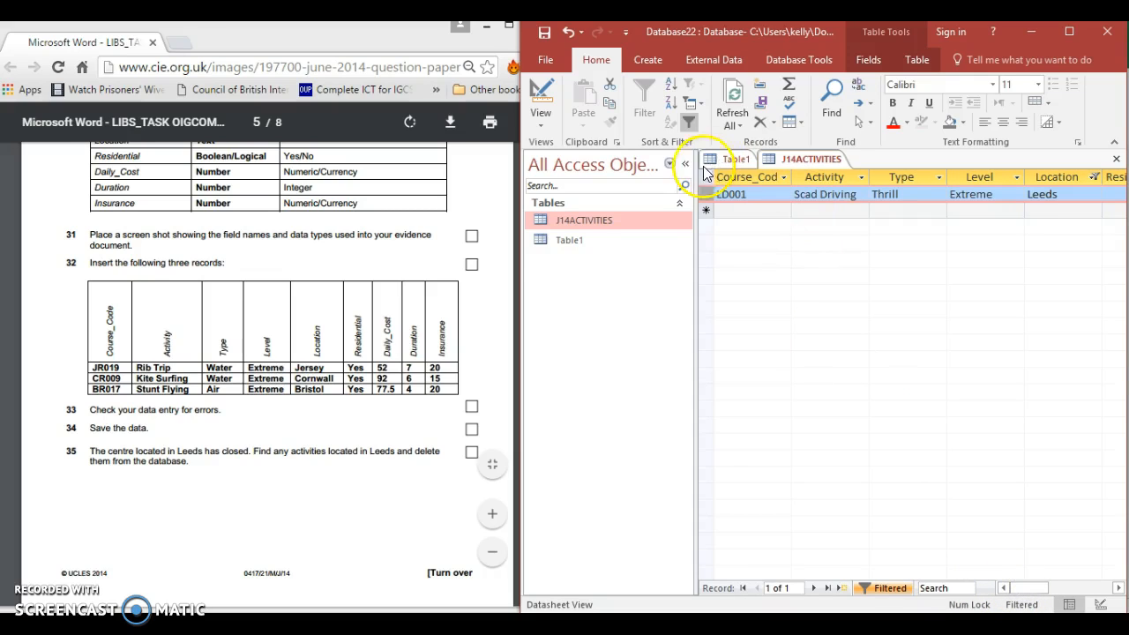
pyautogui.rightClick(704, 193)
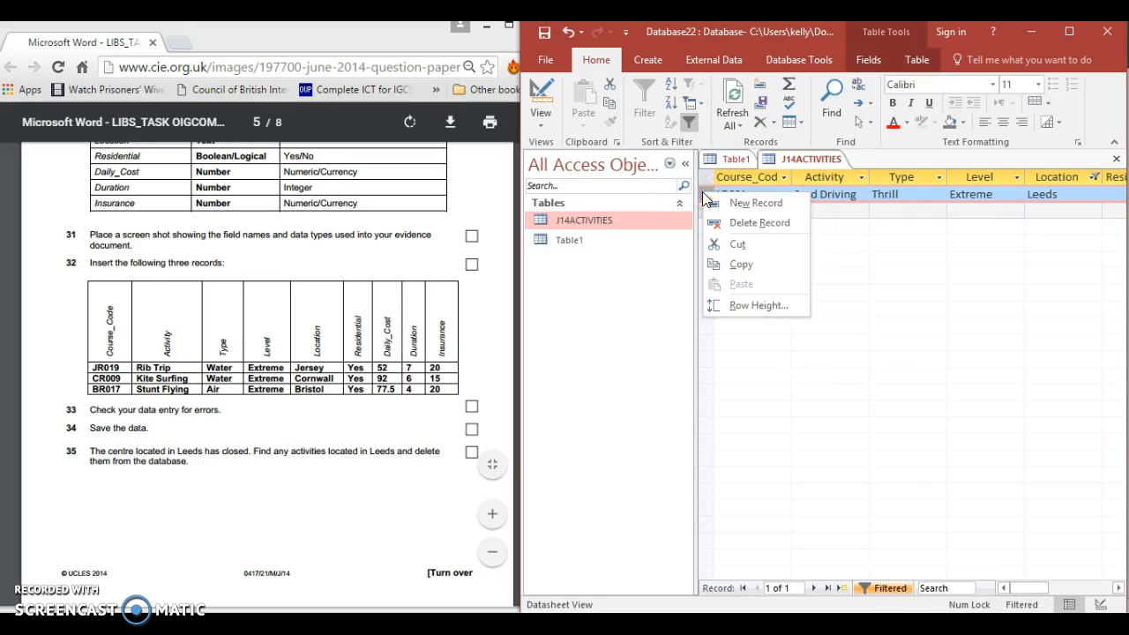
pyautogui.click(725, 222)
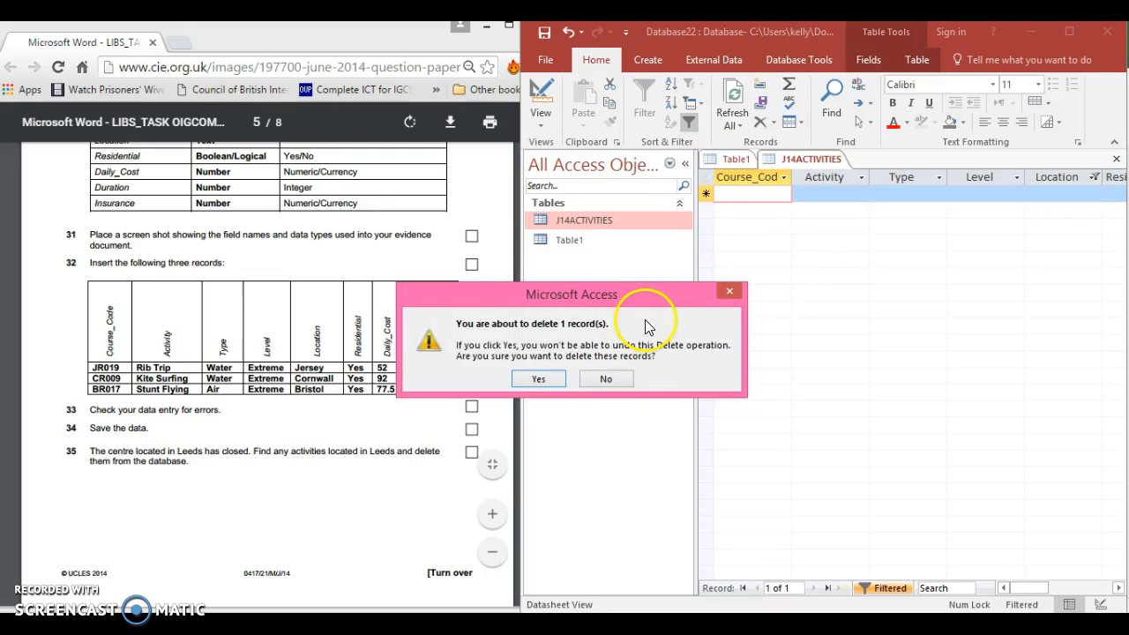
pyautogui.click(541, 378)
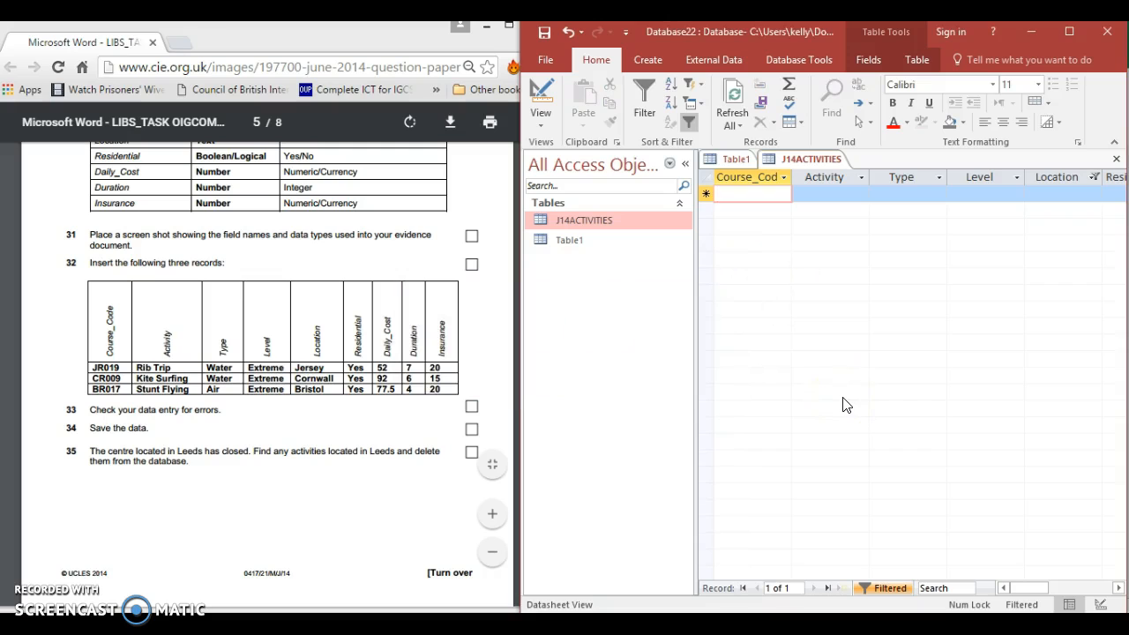
# Bring up page 6 of the question paper to read the report requirements in step 36
pyautogui.click(385, 529)
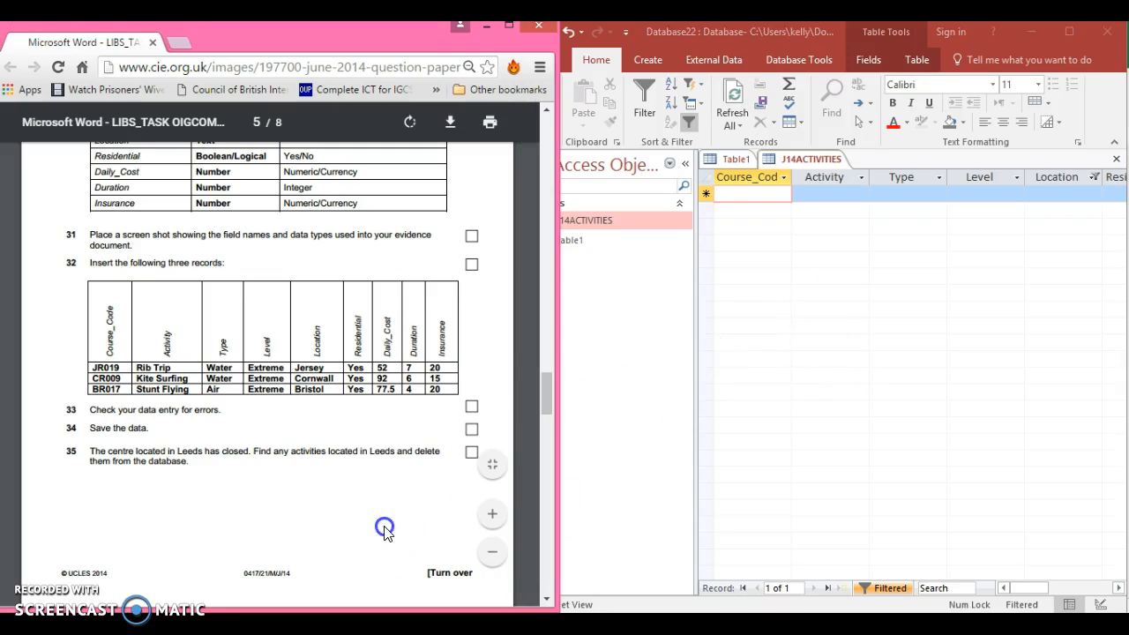
pyautogui.click(547, 600)
pyautogui.moveTo(547, 601); pyautogui.dragTo(548, 604)
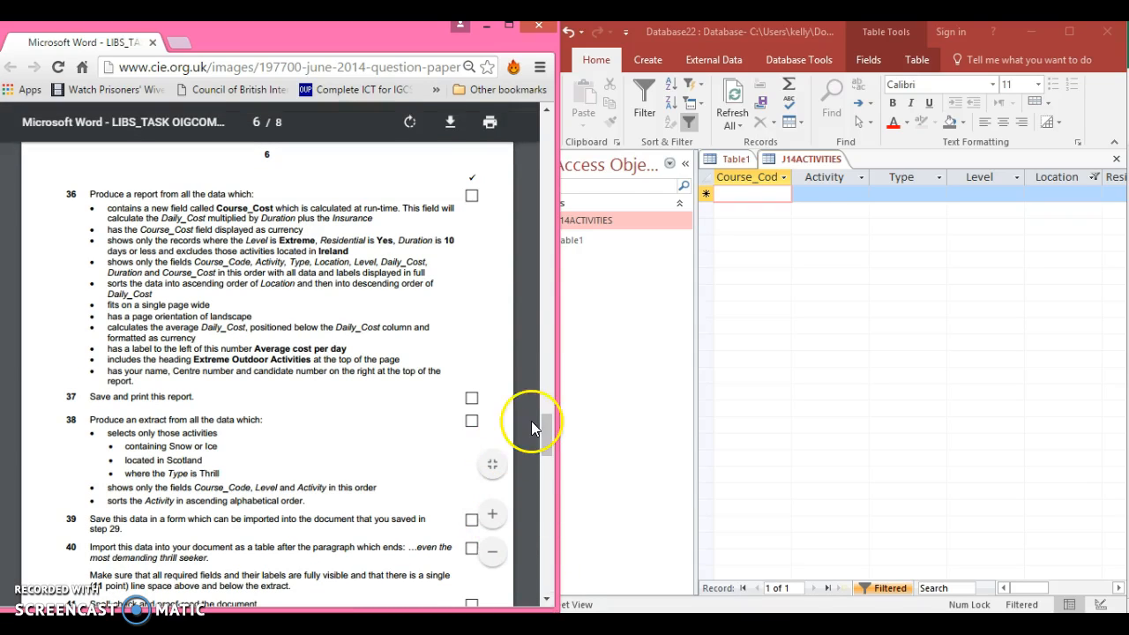
# Reset the Location filter to include all locations so that the full J14ACTIVITIES table is listed
pyautogui.click(1092, 177)
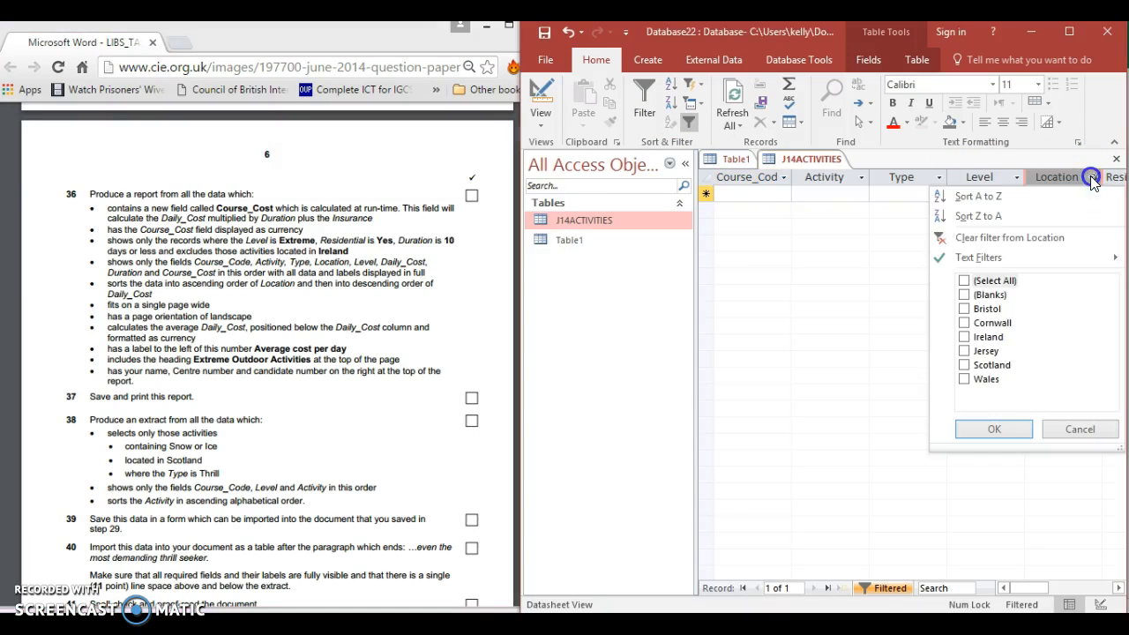
pyautogui.click(964, 280)
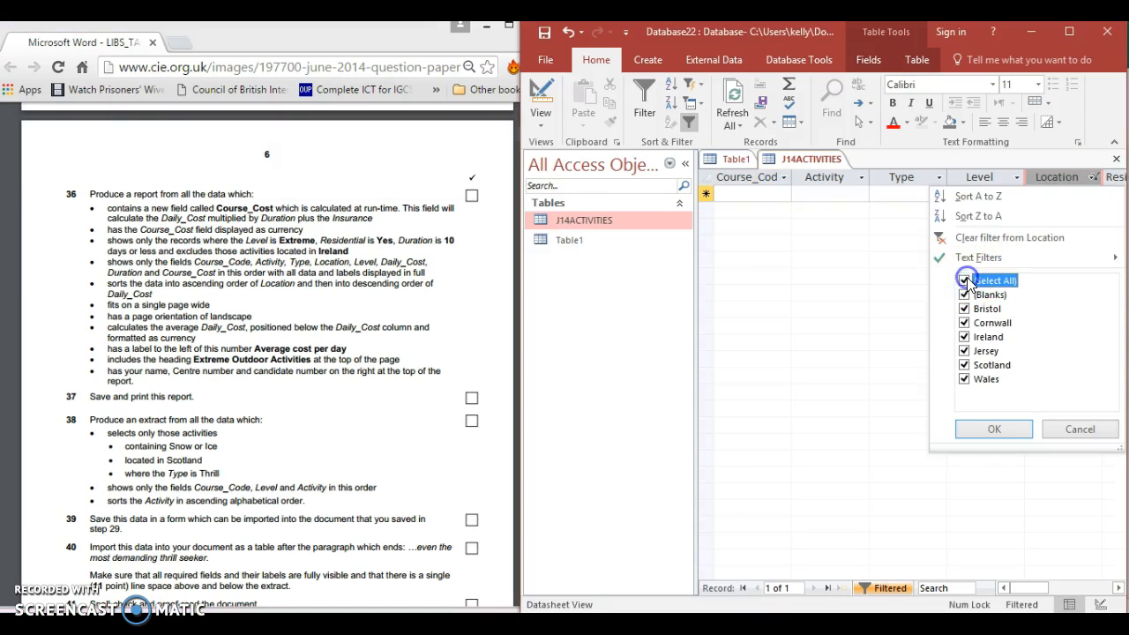
pyautogui.click(994, 429)
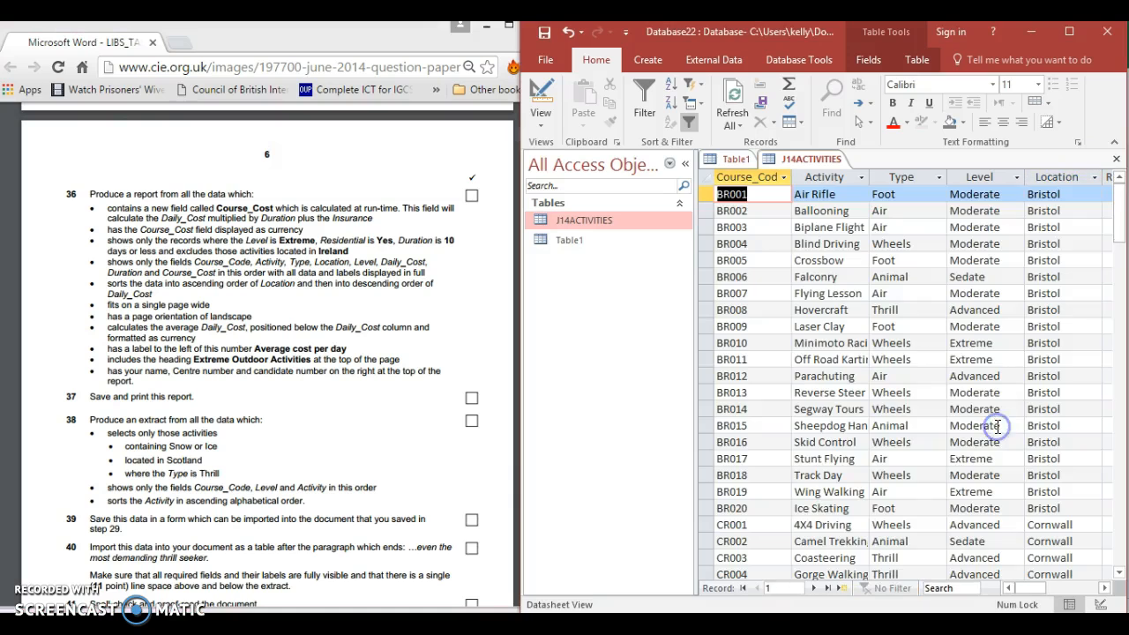
pyautogui.click(882, 508)
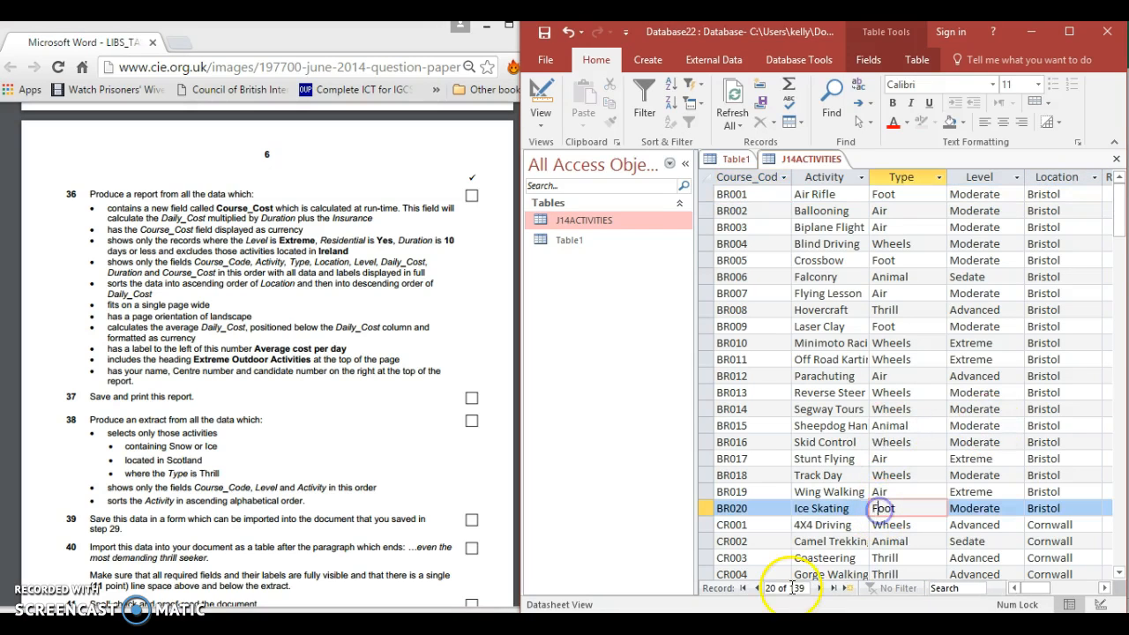
# Close the J14ACTIVITIES table, saving its design changes, and close the empty Table1
pyautogui.rightClick(793, 167)
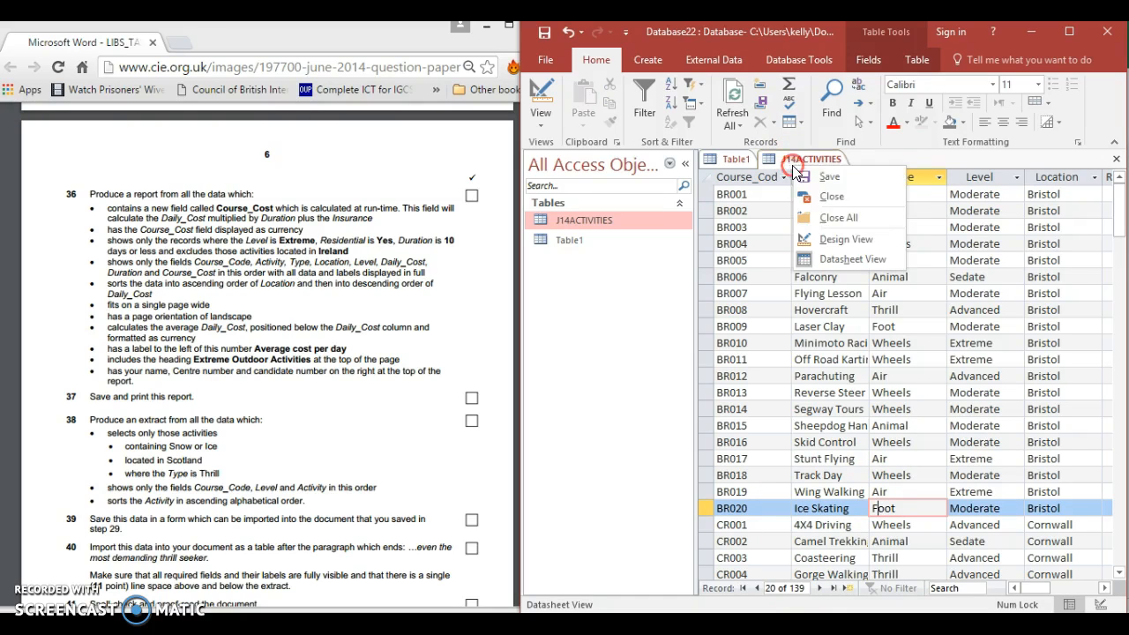
pyautogui.click(808, 198)
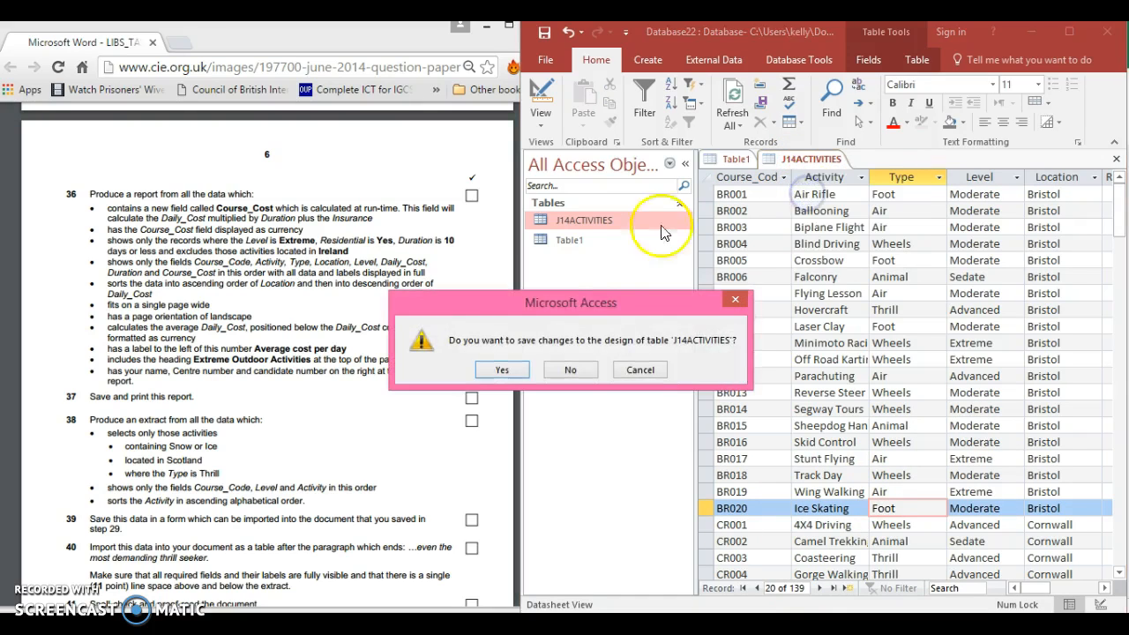
pyautogui.click(504, 373)
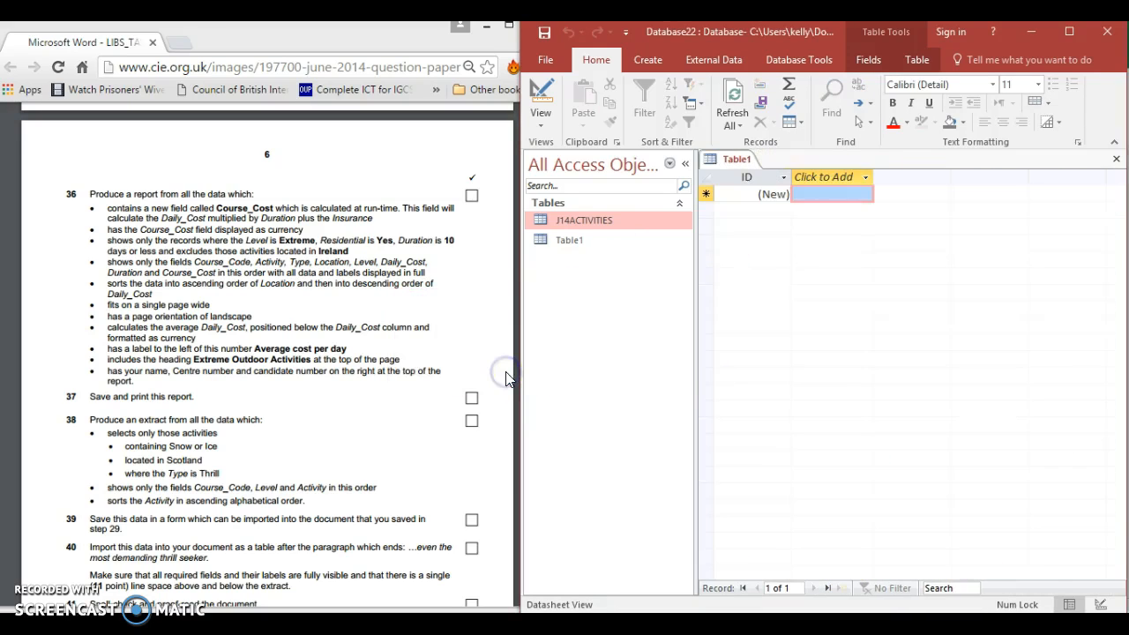
pyautogui.rightClick(589, 243)
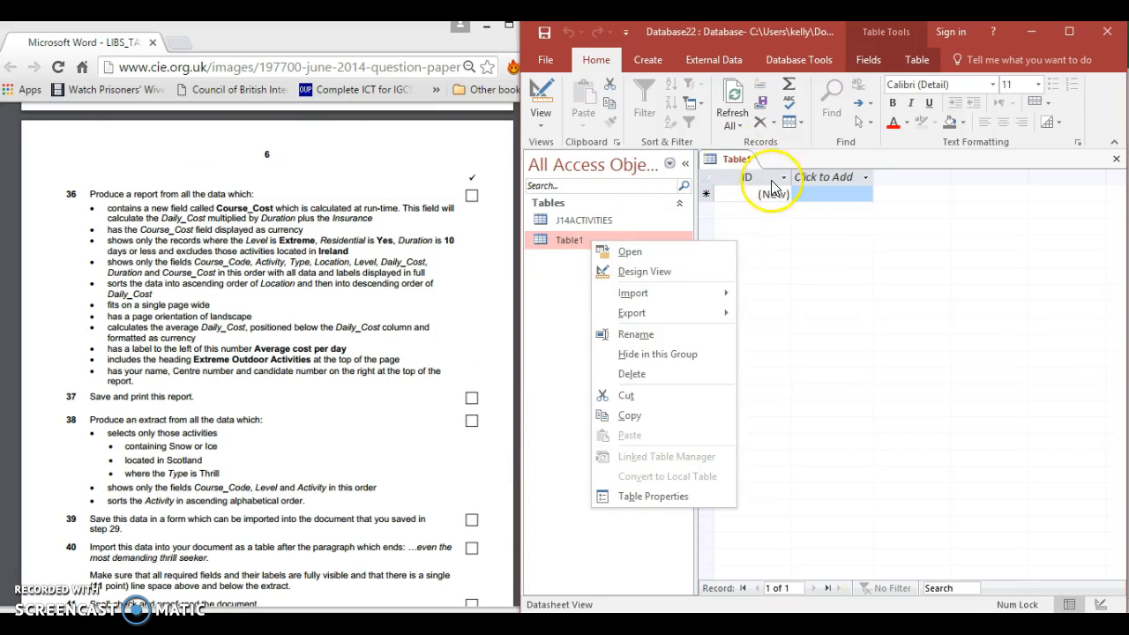
pyautogui.rightClick(729, 158)
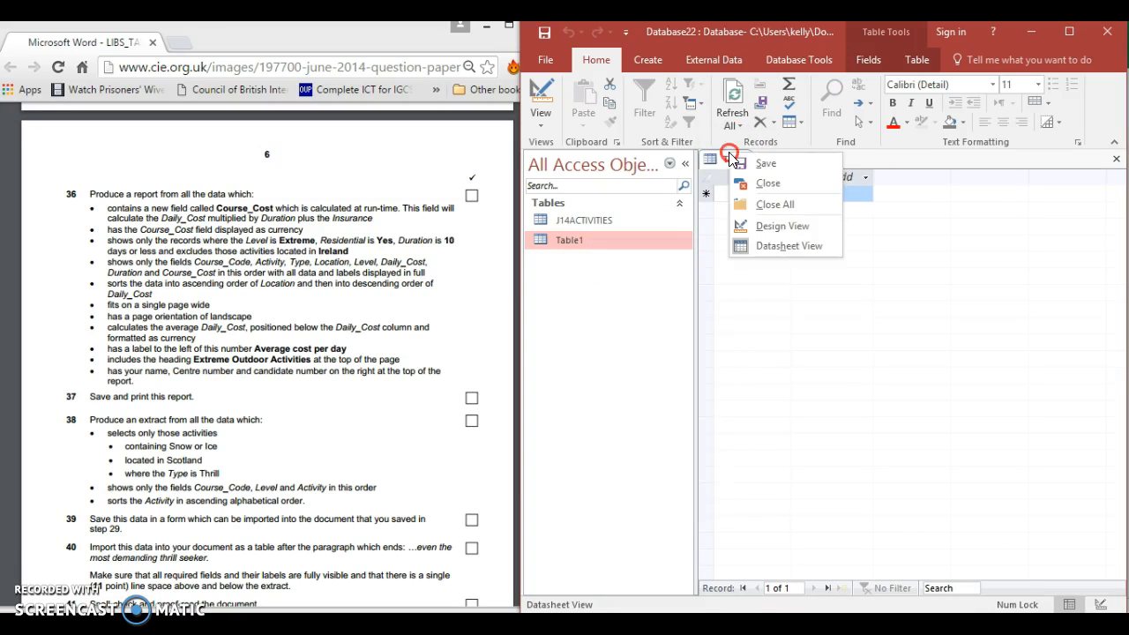
pyautogui.click(764, 184)
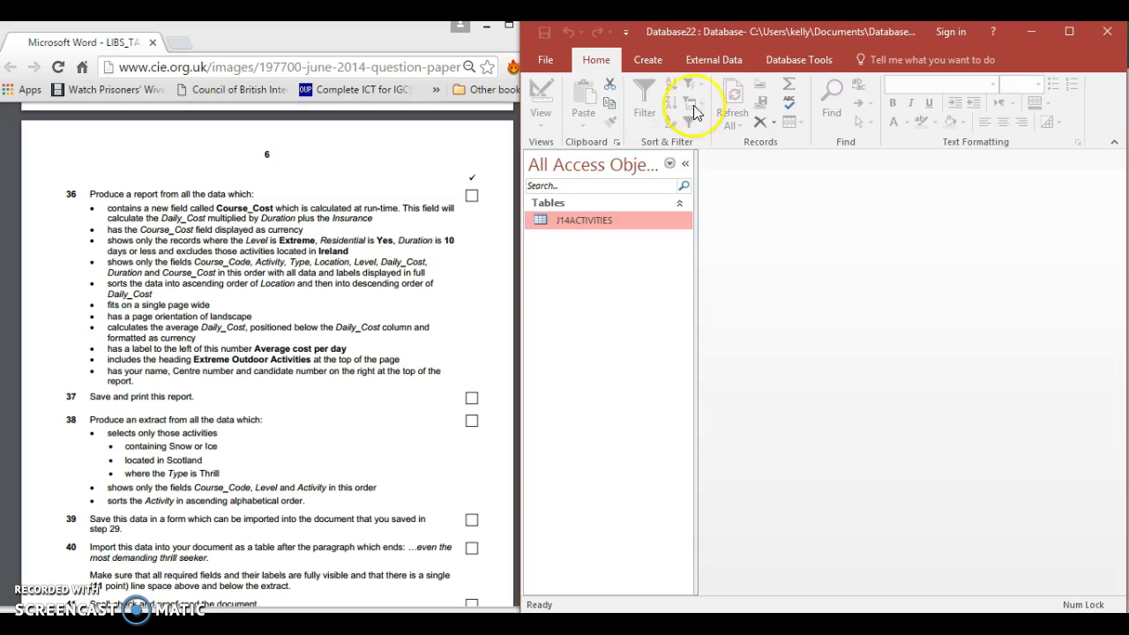
# Create a new query in design view based on the J14ACTIVITIES table
pyautogui.click(658, 58)
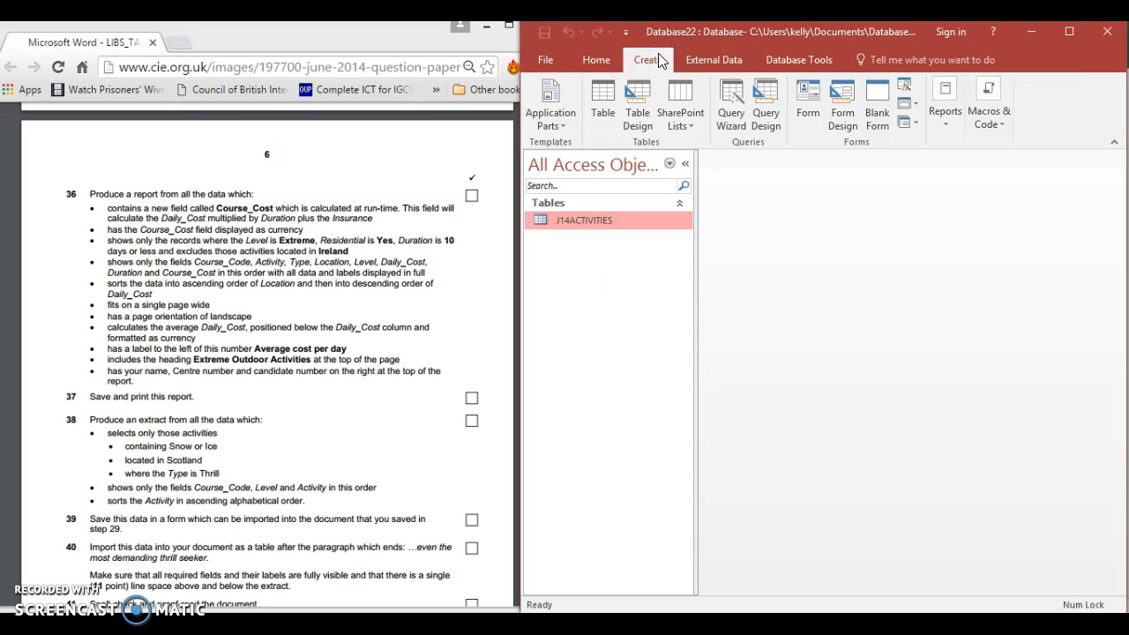
pyautogui.click(762, 120)
pyautogui.click(855, 595)
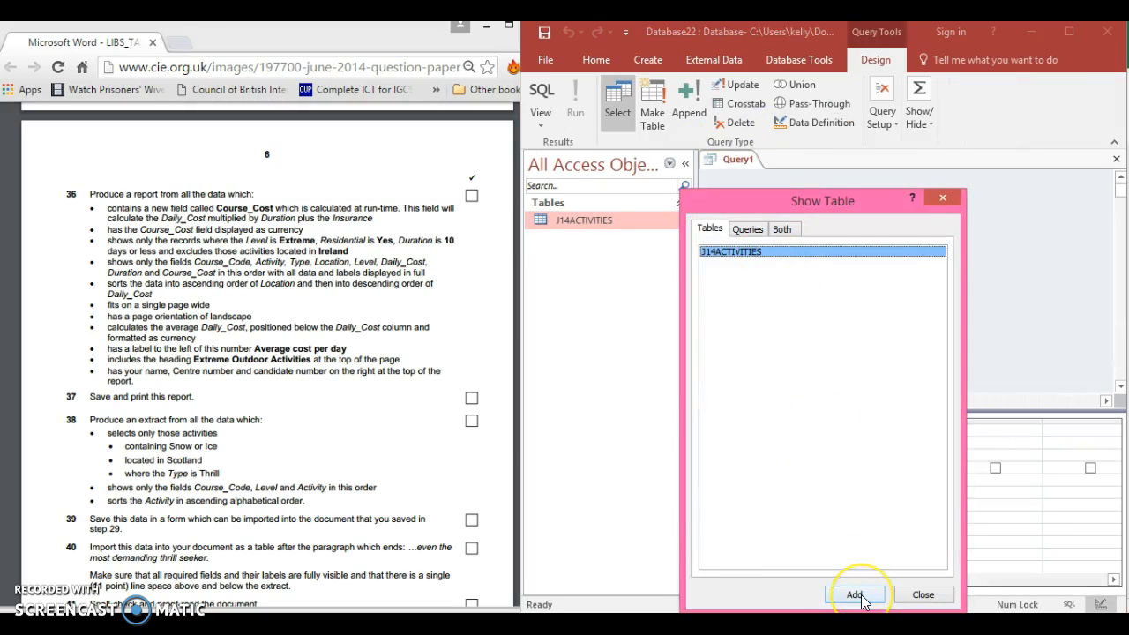
pyautogui.click(912, 595)
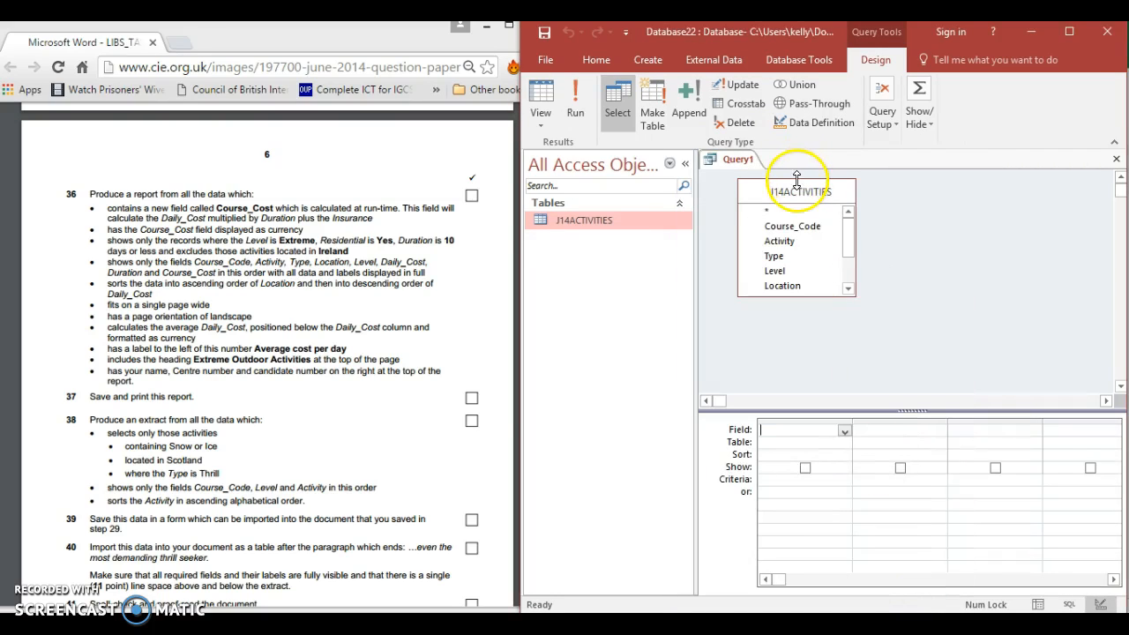
# Add all the J14ACTIVITIES fields, from Course_Code through Insurance, to the query design grid
pyautogui.doubleClick(796, 198)
pyautogui.moveTo(785, 217); pyautogui.dragTo(764, 426)
pyautogui.moveTo(801, 228); pyautogui.dragTo(796, 415)
pyautogui.click(791, 250)
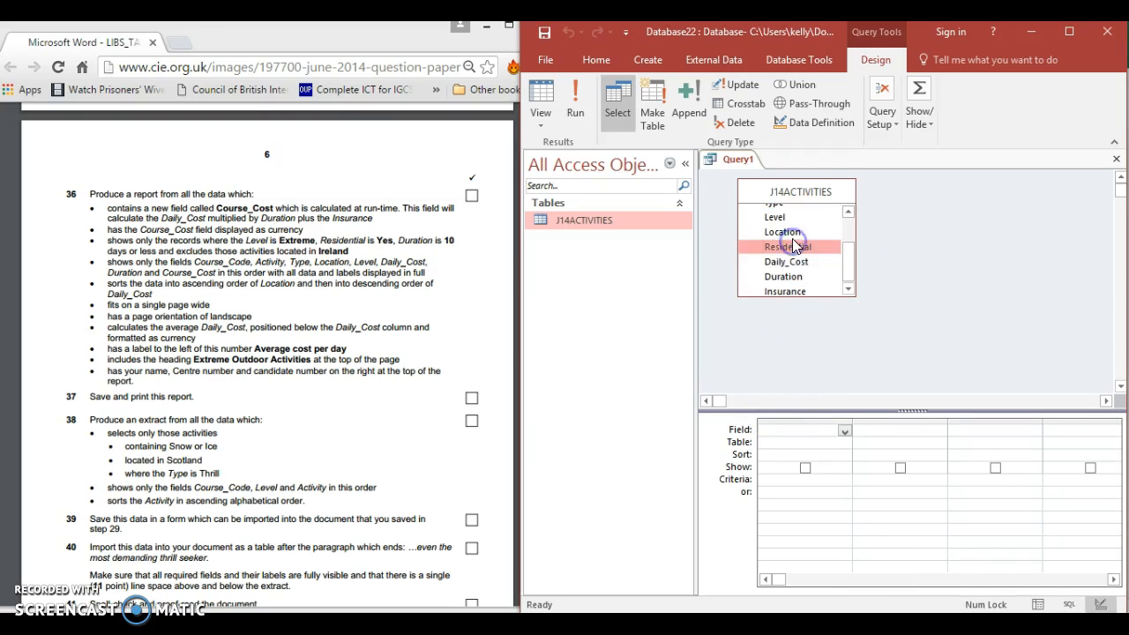
pyautogui.doubleClick(802, 192)
pyautogui.moveTo(788, 220); pyautogui.dragTo(790, 430)
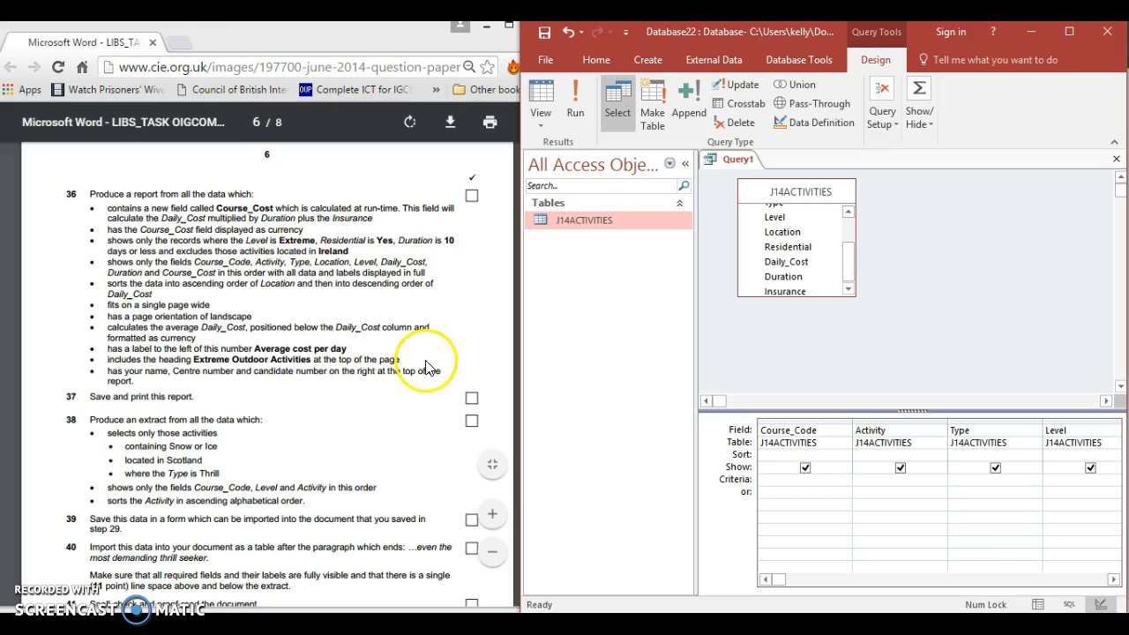
# Add the calculated field Course_Cost: [Daily_Cost]*[Duration]+[Insurance] in the first empty column after Insurance
pyautogui.click(1114, 581)
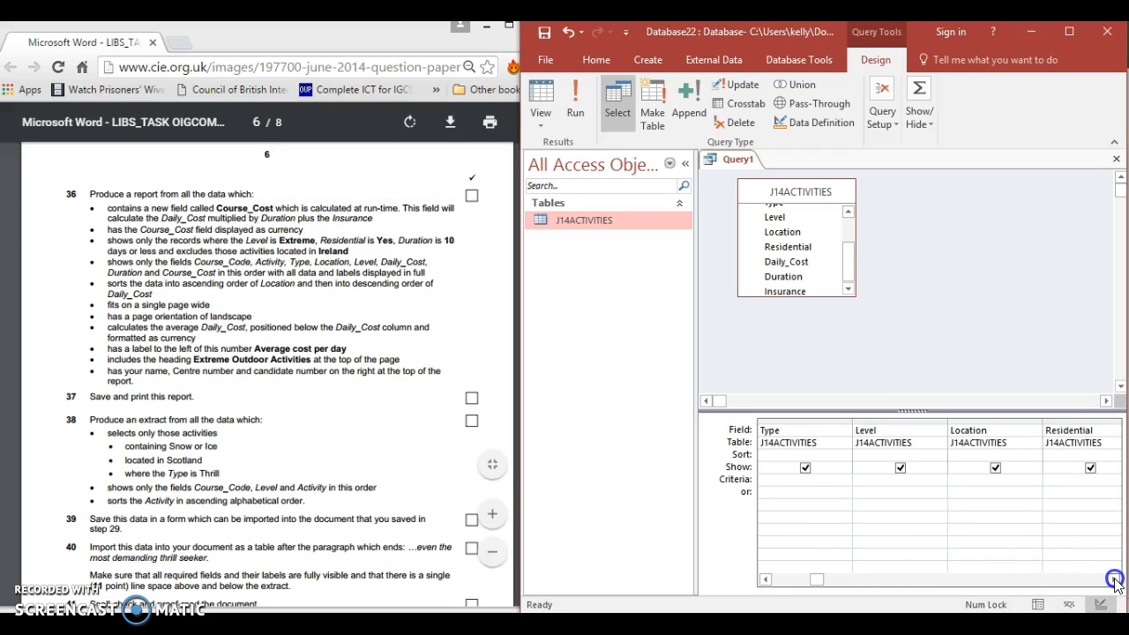
pyautogui.click(1007, 435)
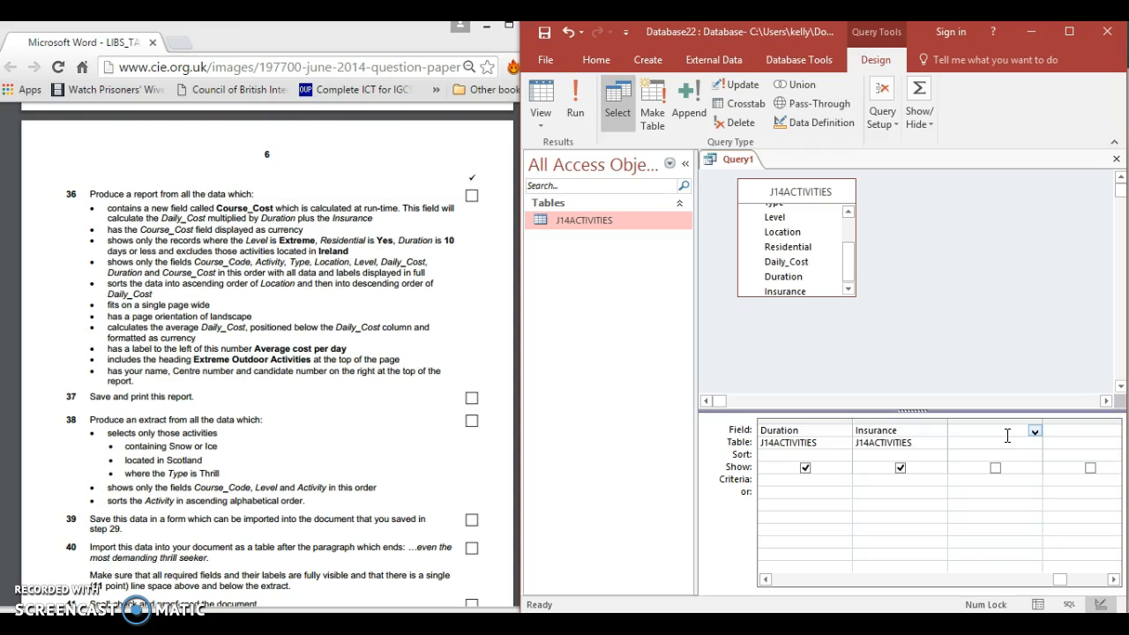
pyautogui.write('Cour')
pyautogui.write('se')
pyautogui.write('_Cost')
pyautogui.write(':')
pyautogui.write('[Daily')
pyautogui.write('_Cost')
pyautogui.write('u')
pyautogui.write('ration')
pyautogui.write(']+Insu')
pyautogui.write('rance')
pyautogui.click(970, 431)
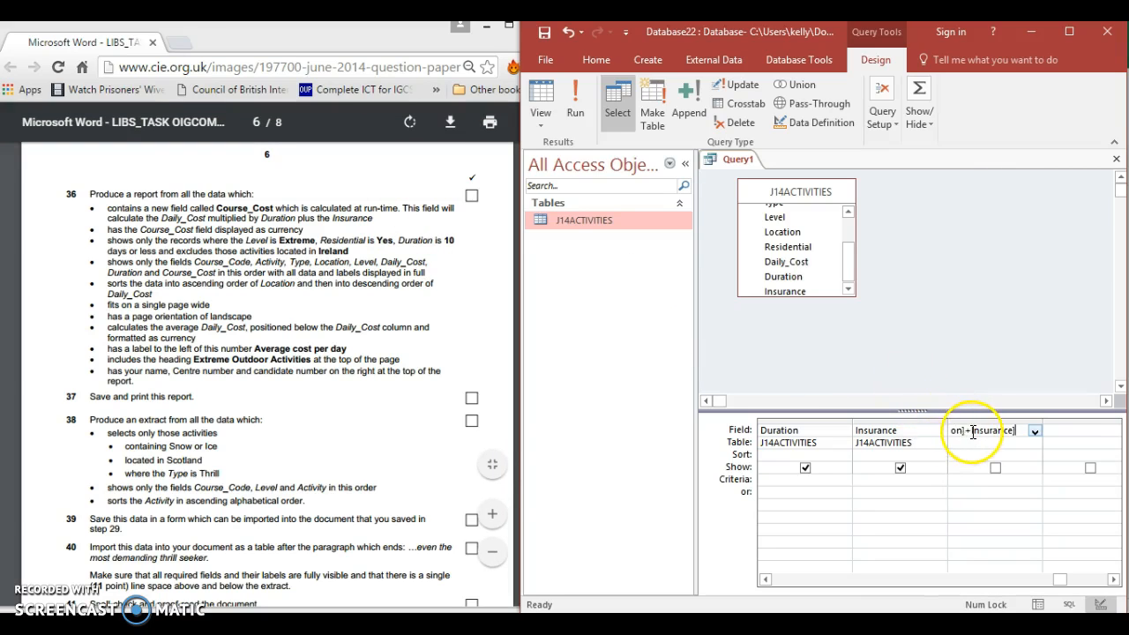
pyautogui.write('[')
# Run the query to check the calculated Course_Cost values against the other fields, and return to its design
pyautogui.click(574, 97)
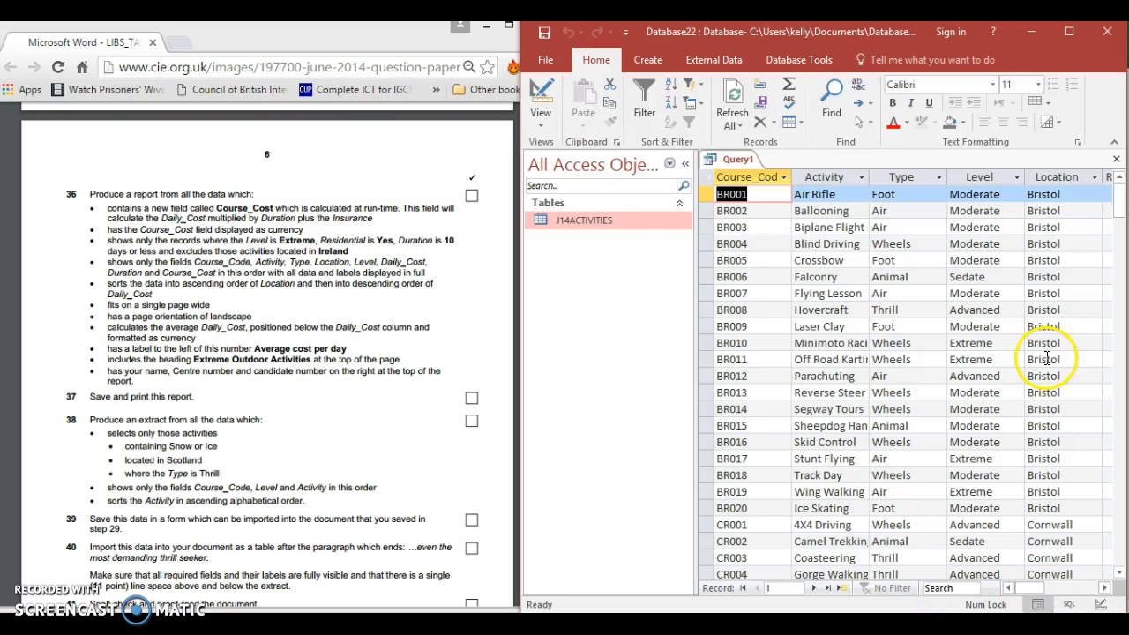
pyautogui.click(1067, 37)
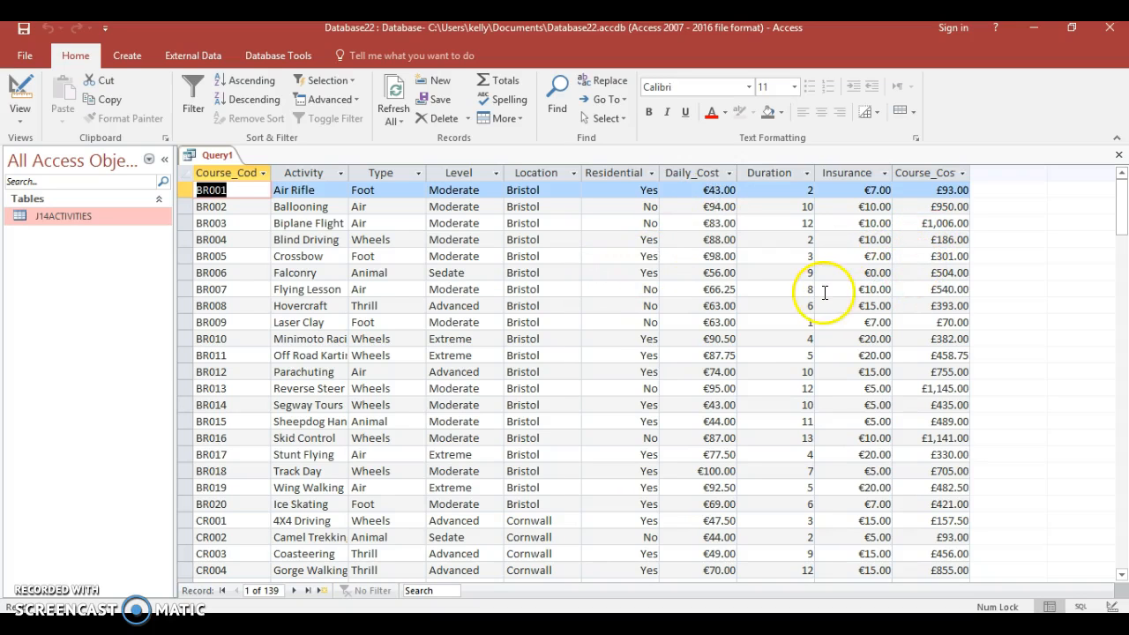
pyautogui.click(1070, 28)
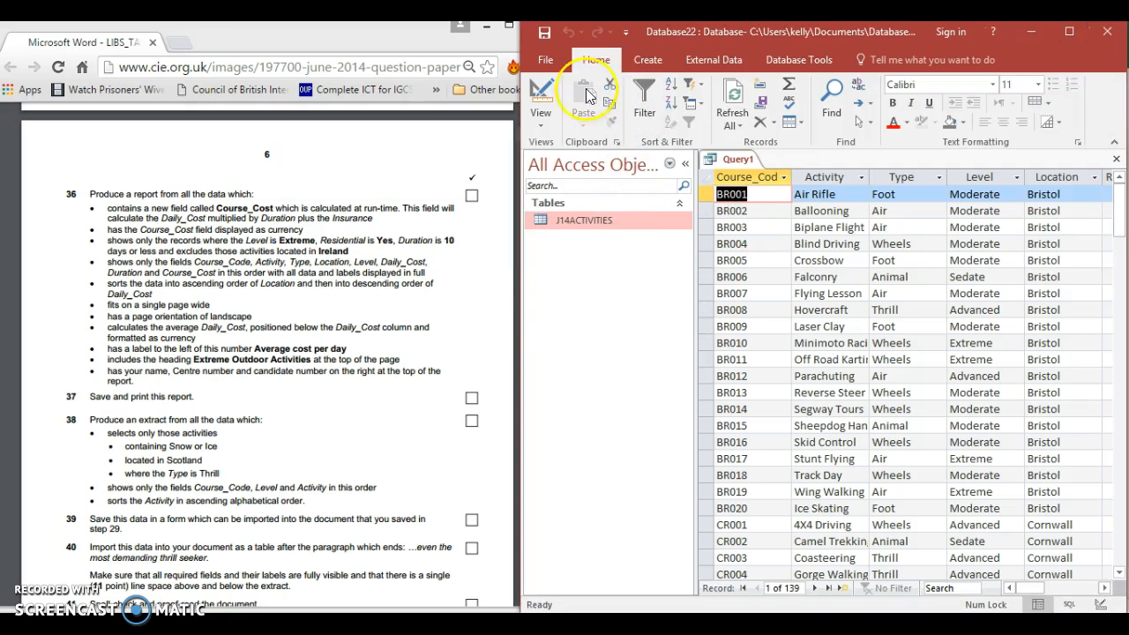
pyautogui.click(541, 92)
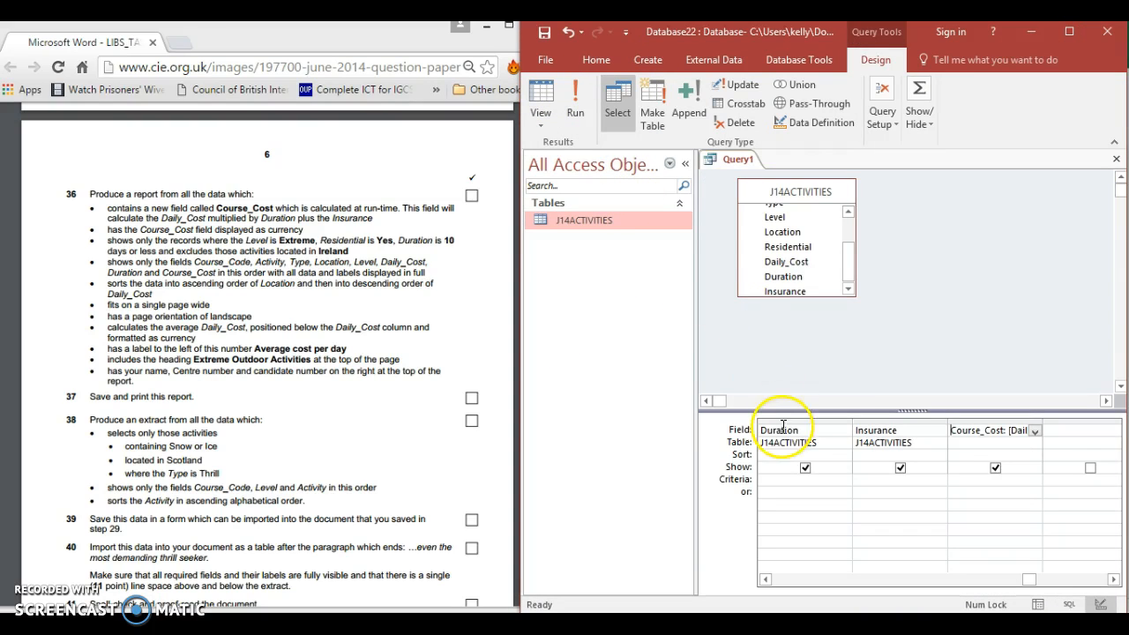